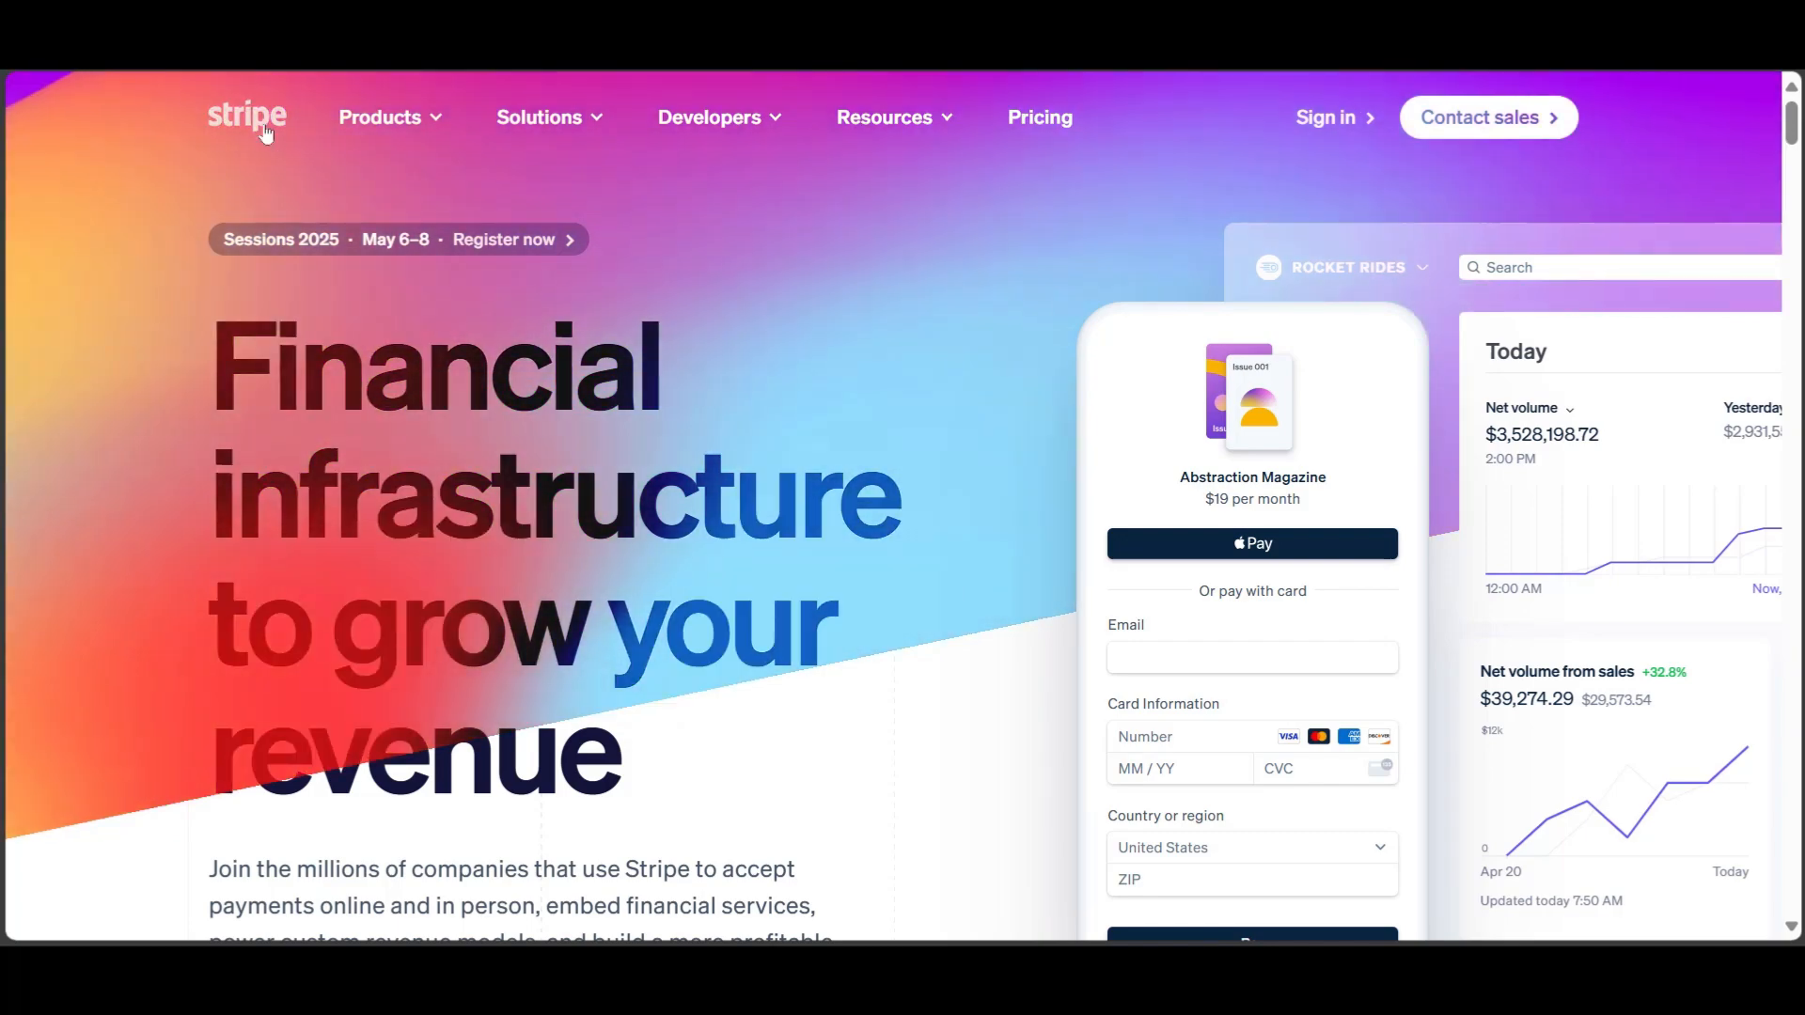
Step: Look over the Stripe homepage and the list of products it offers, including payments, billing and finance automation
scroll(806, 233, down, 2)
scroll(806, 233, down, 18)
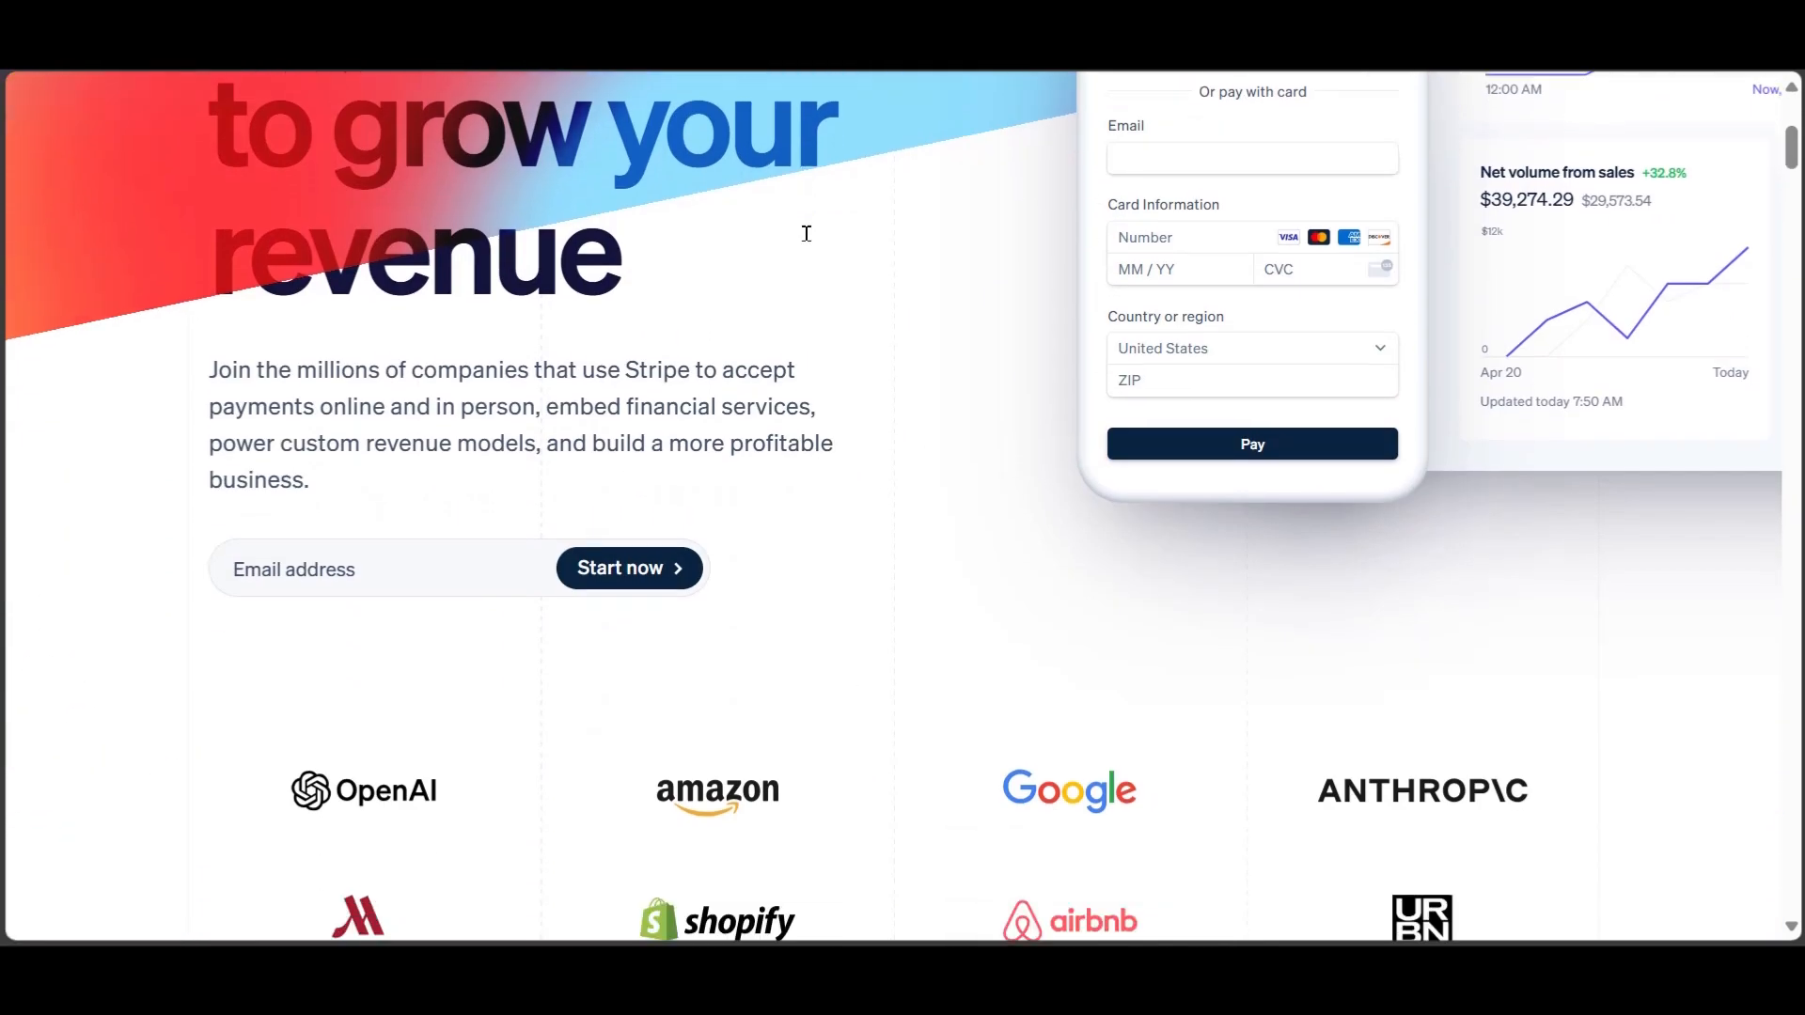
scroll(809, 242, down, 15)
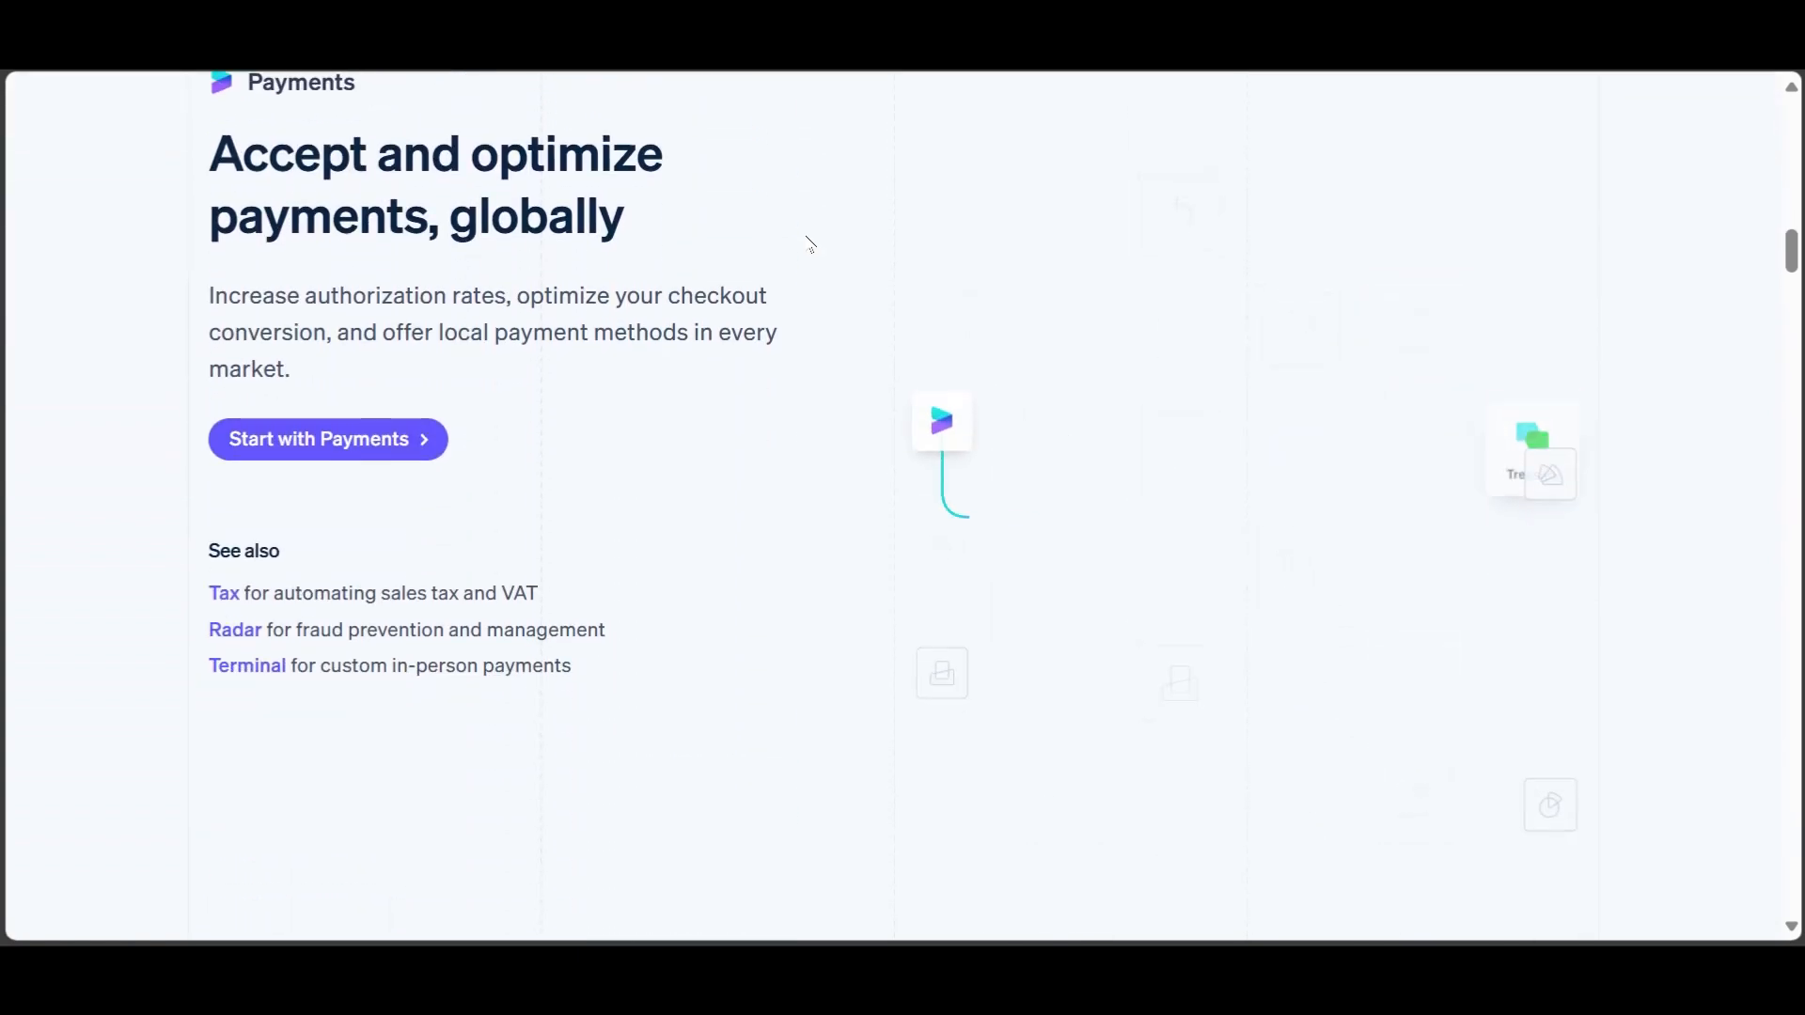
scroll(808, 242, down, 2)
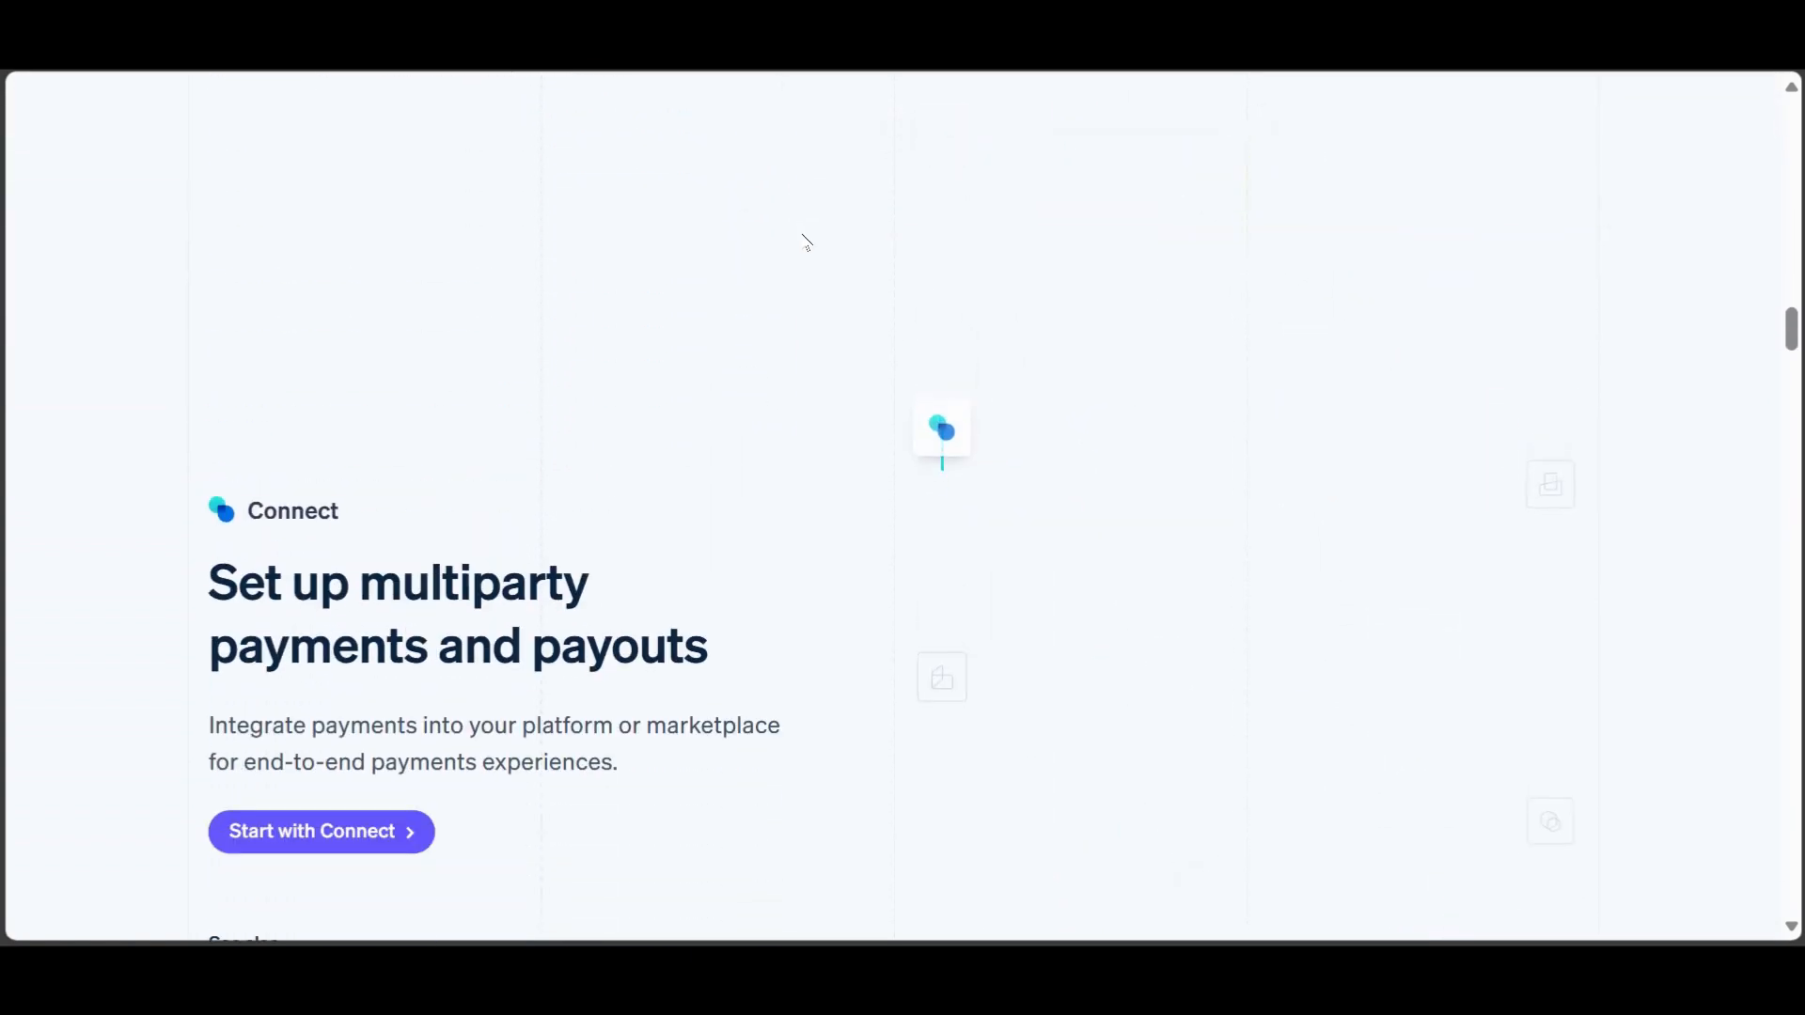
scroll(809, 242, up, 20)
scroll(805, 242, up, 15)
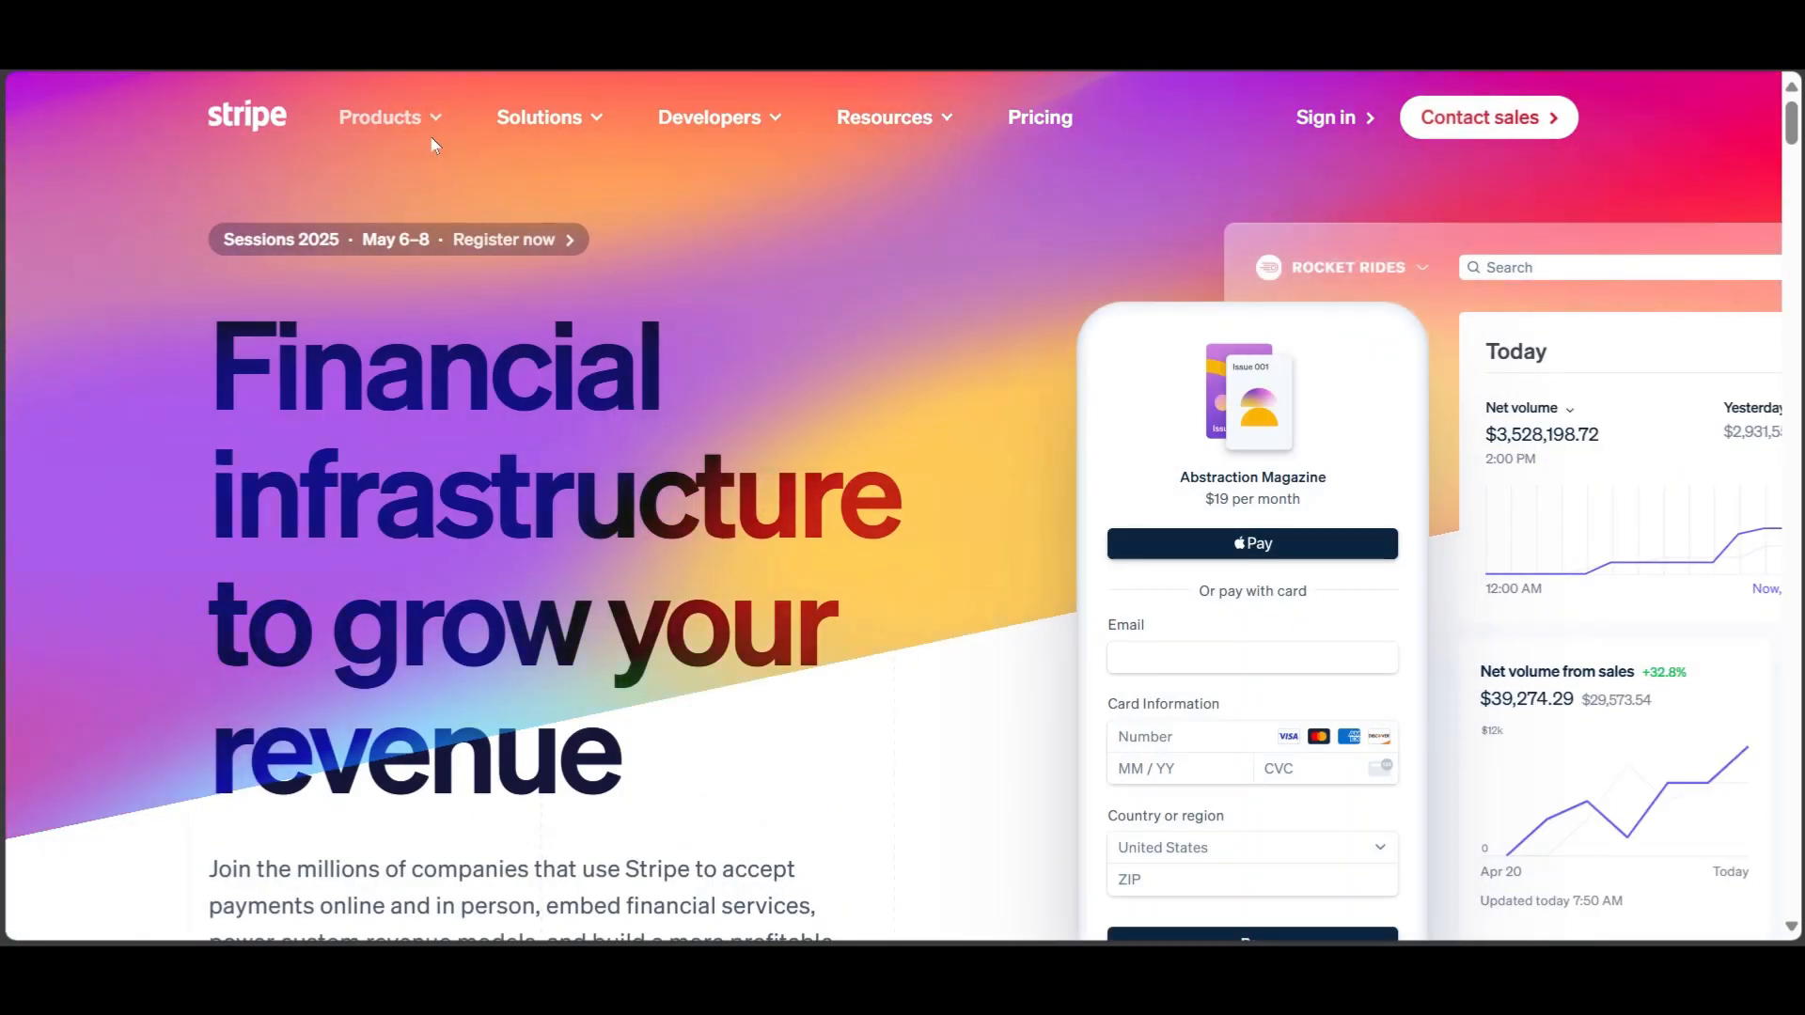
mouse_move(427, 117)
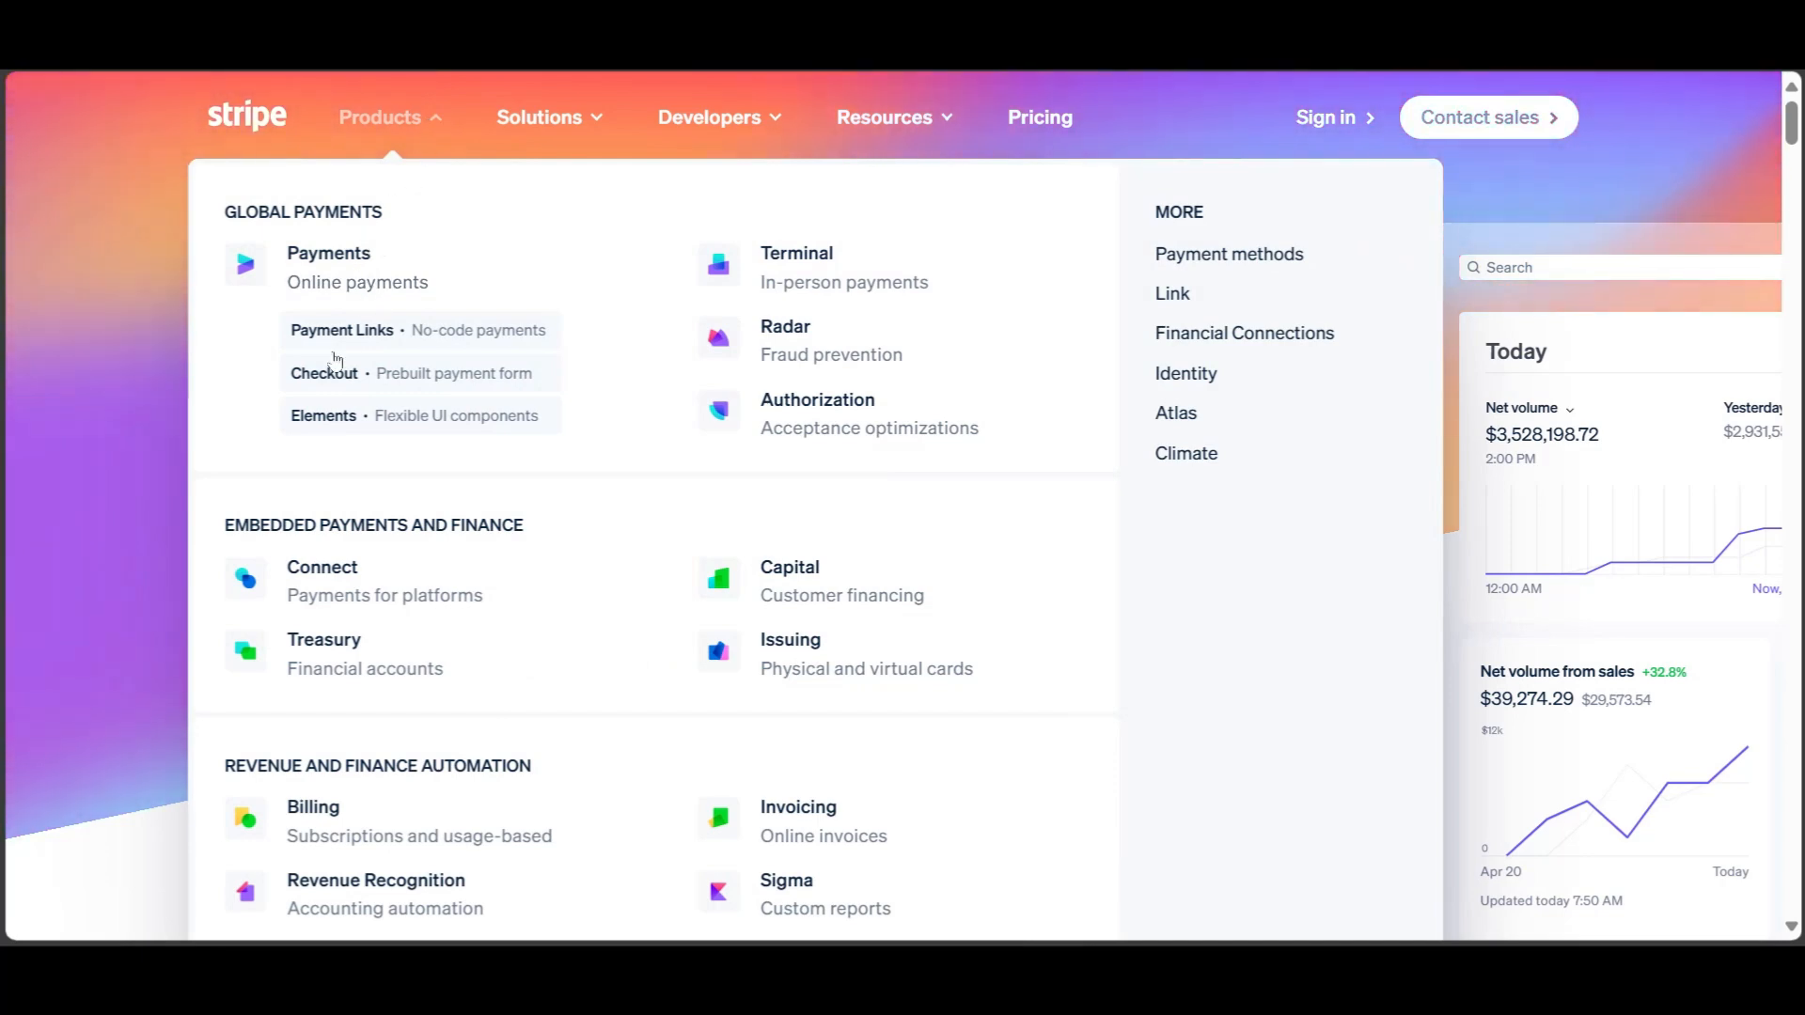
mouse_move(548, 137)
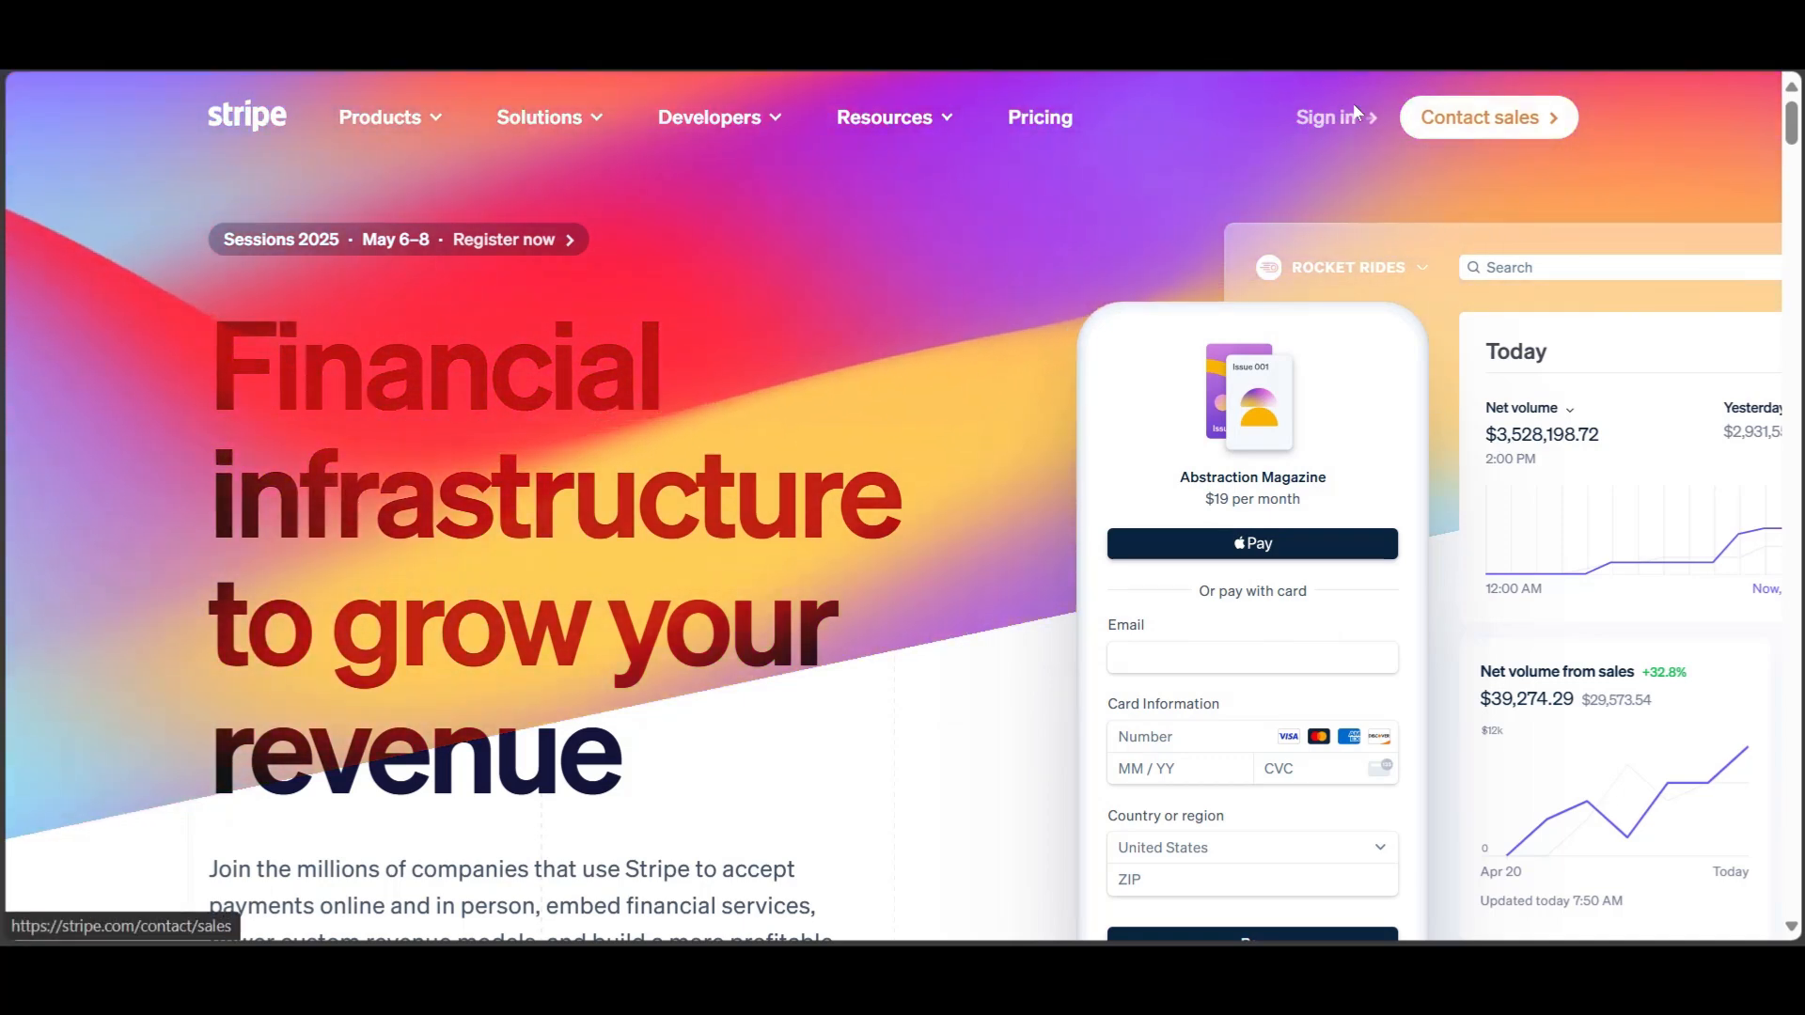
Step: Go to the sign-in page and open the form for creating a new Stripe account
click(1334, 119)
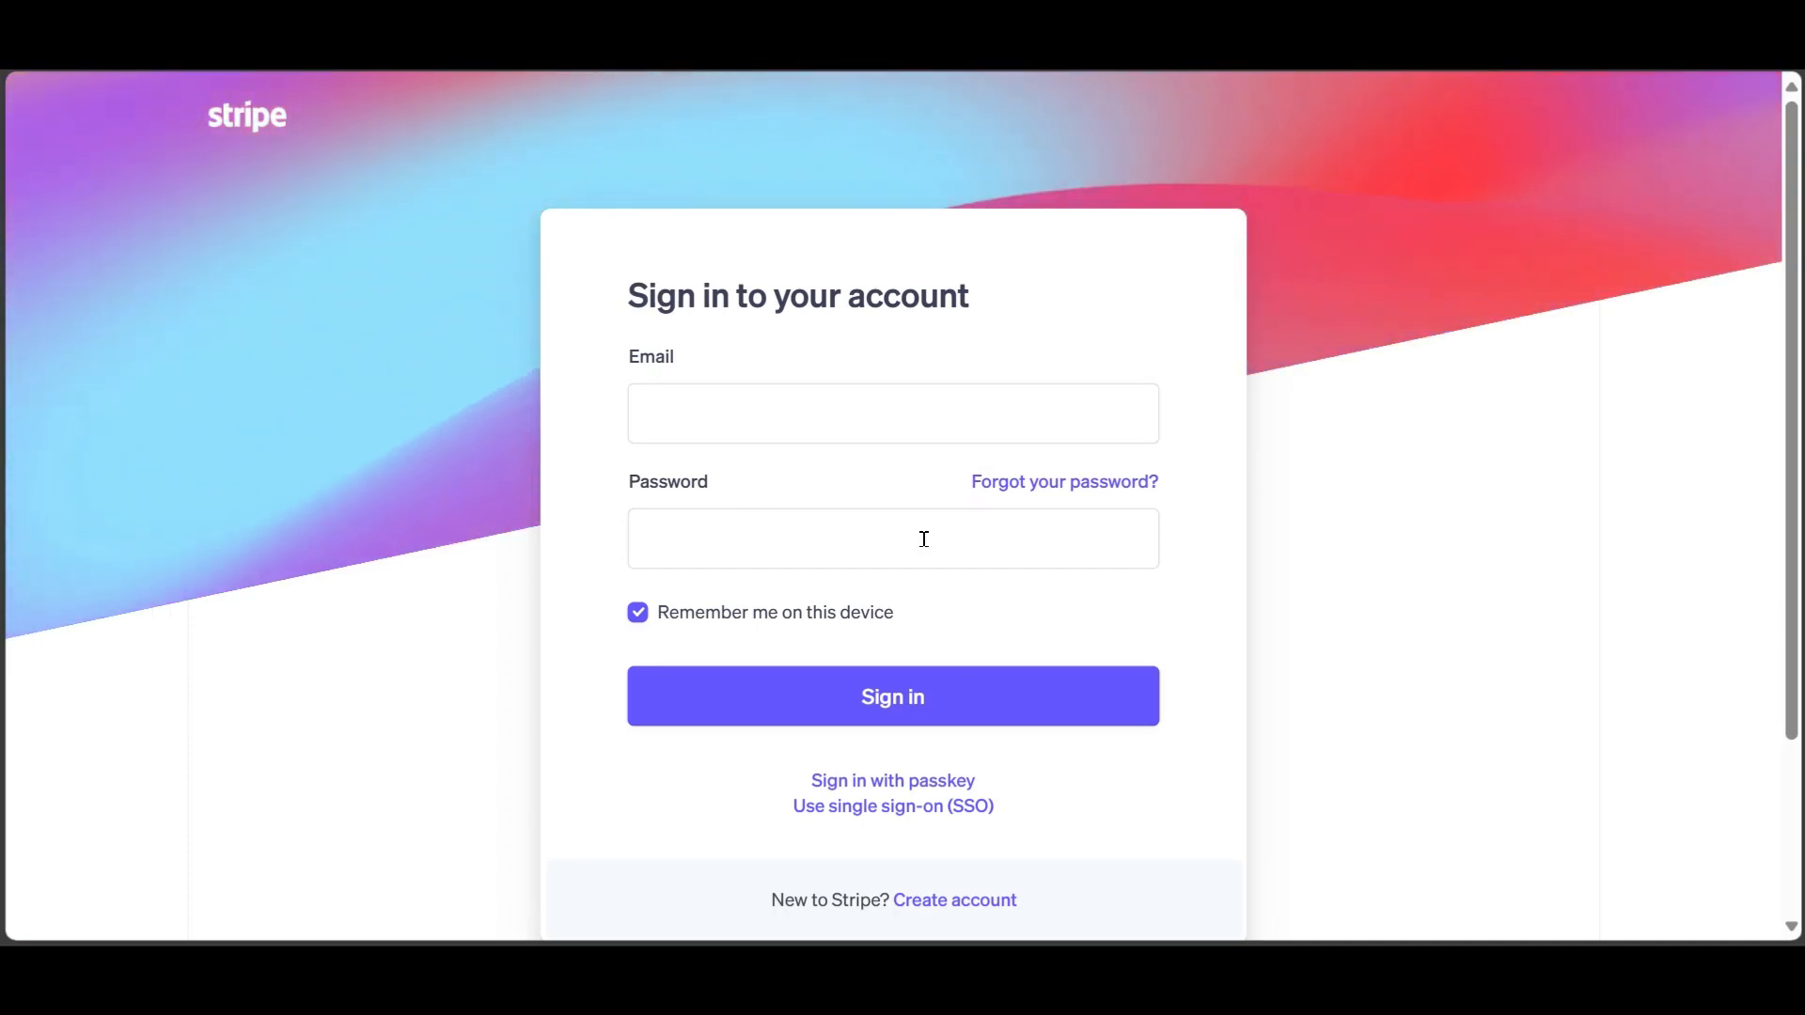
scroll(924, 539, down, 1)
scroll(924, 538, down, 2)
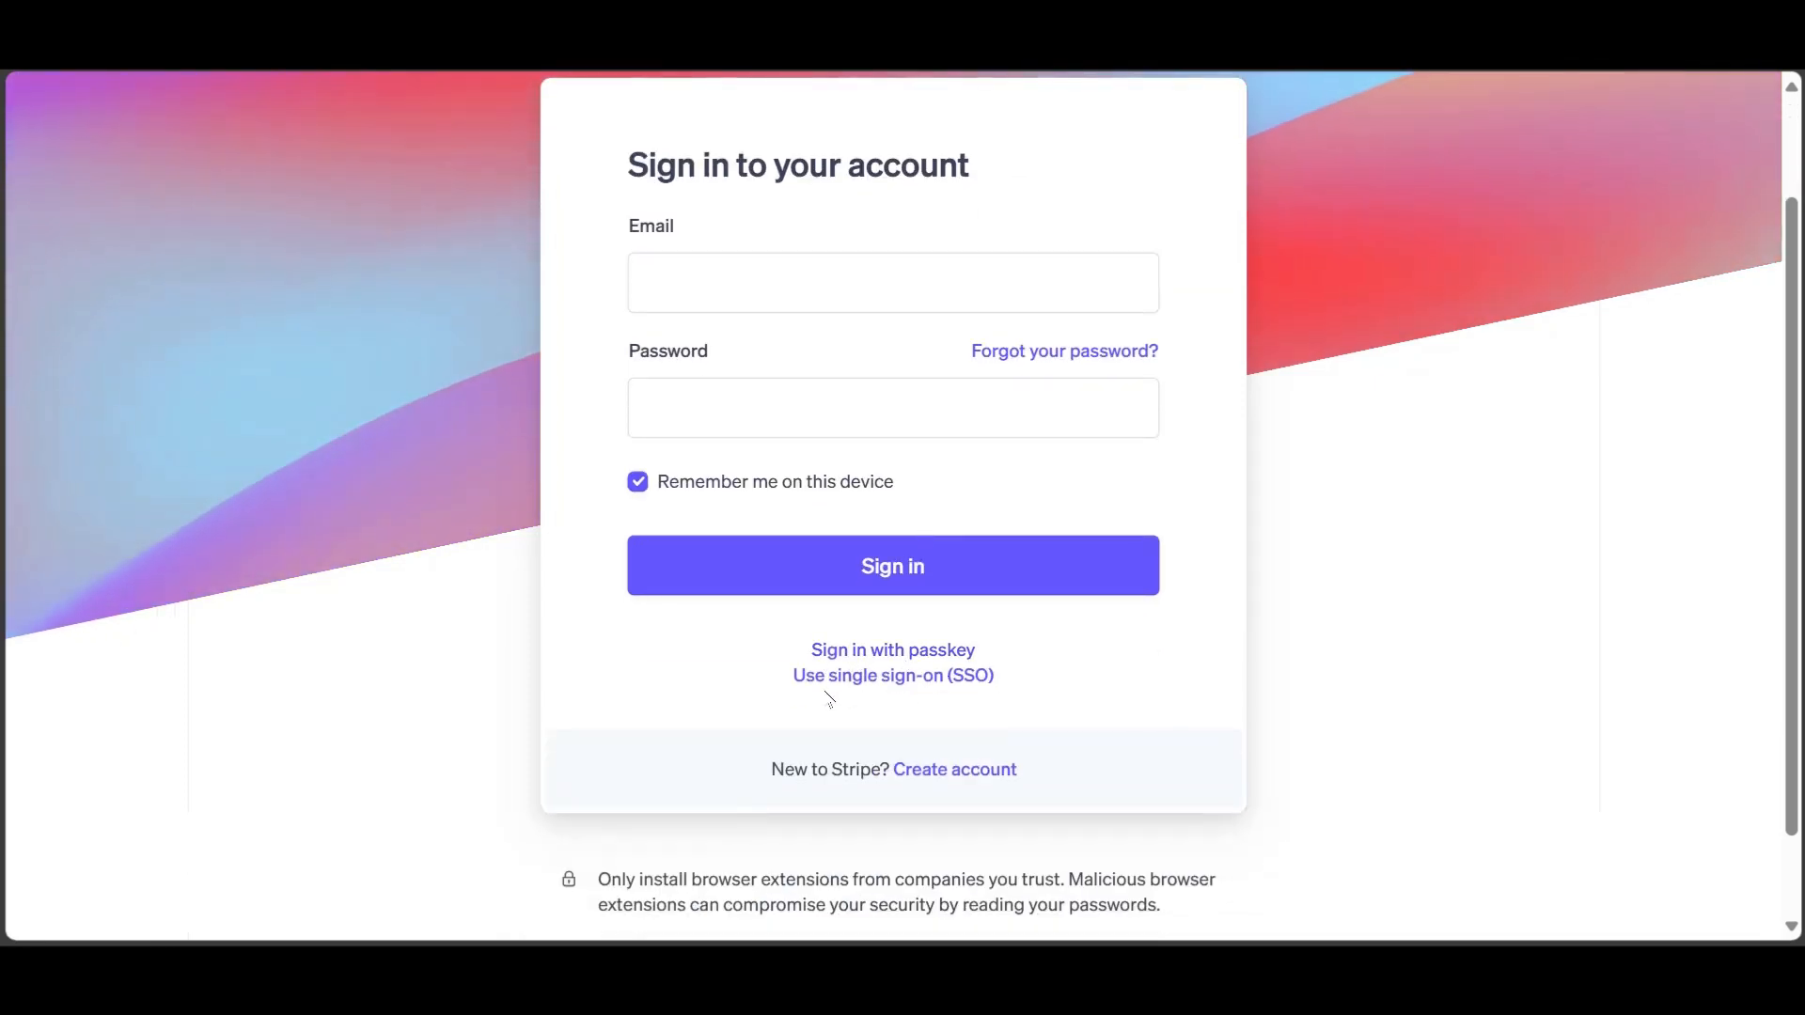
click(875, 674)
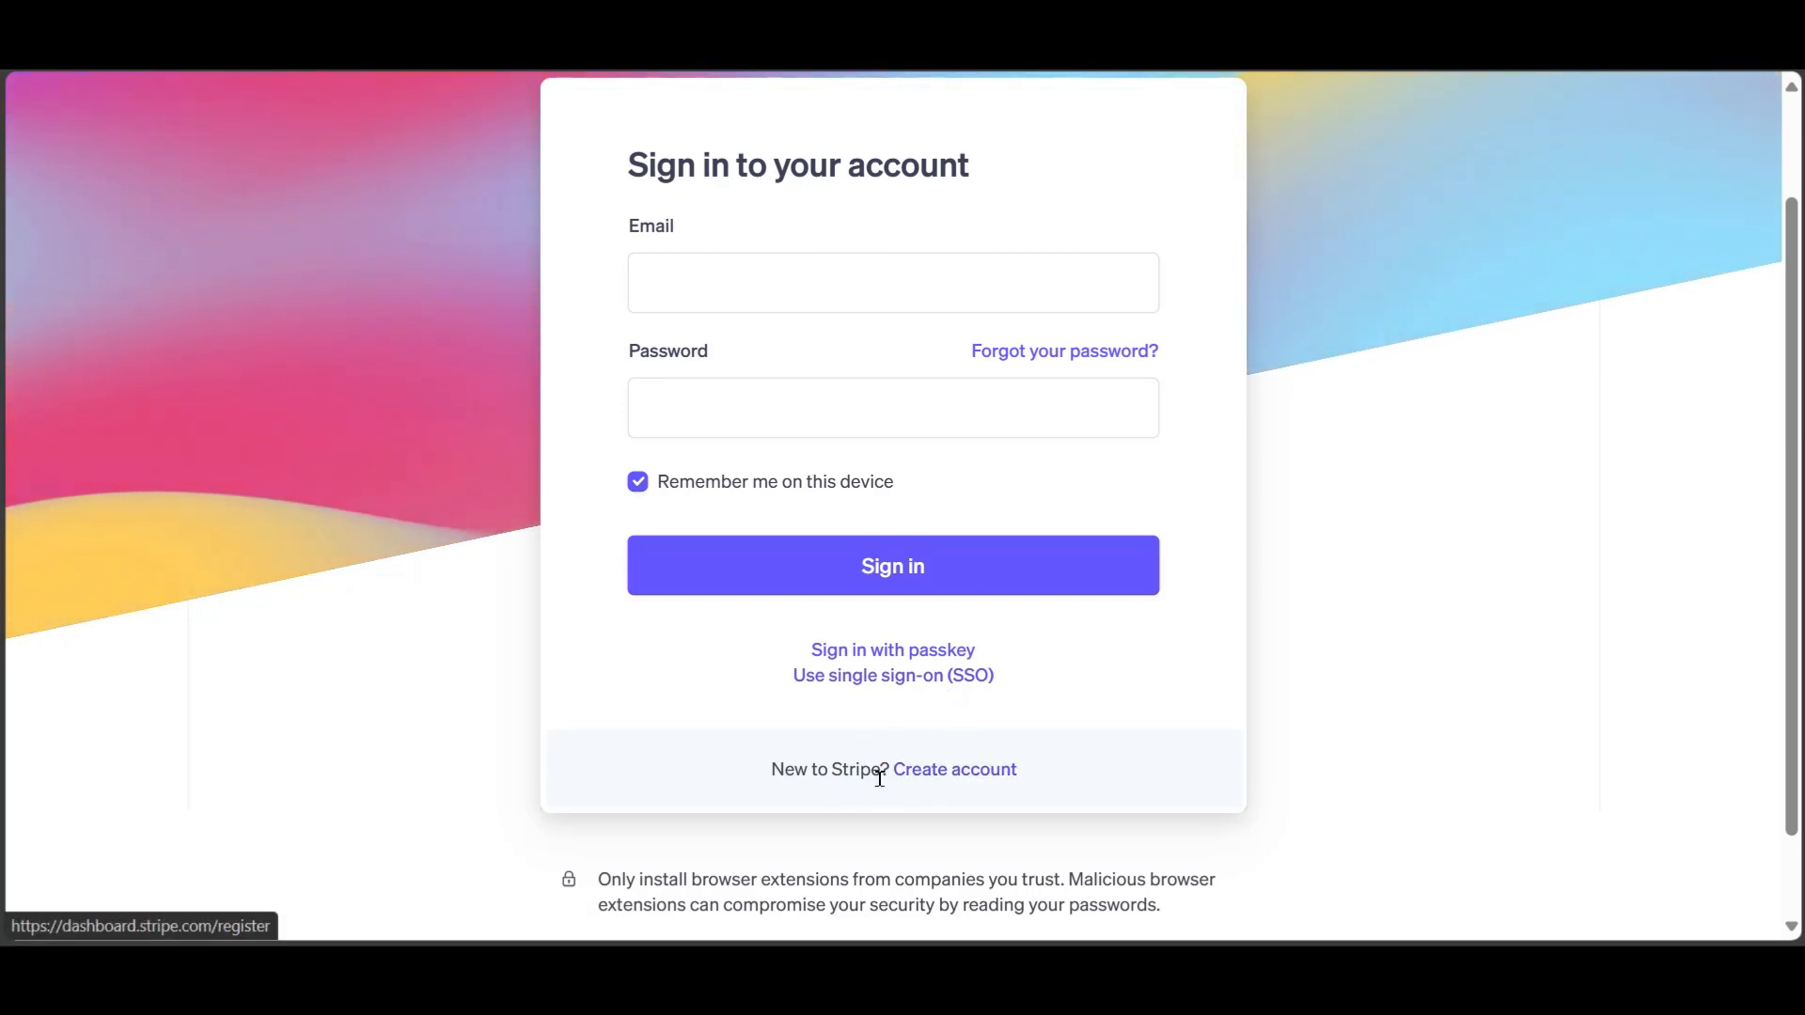
click(944, 773)
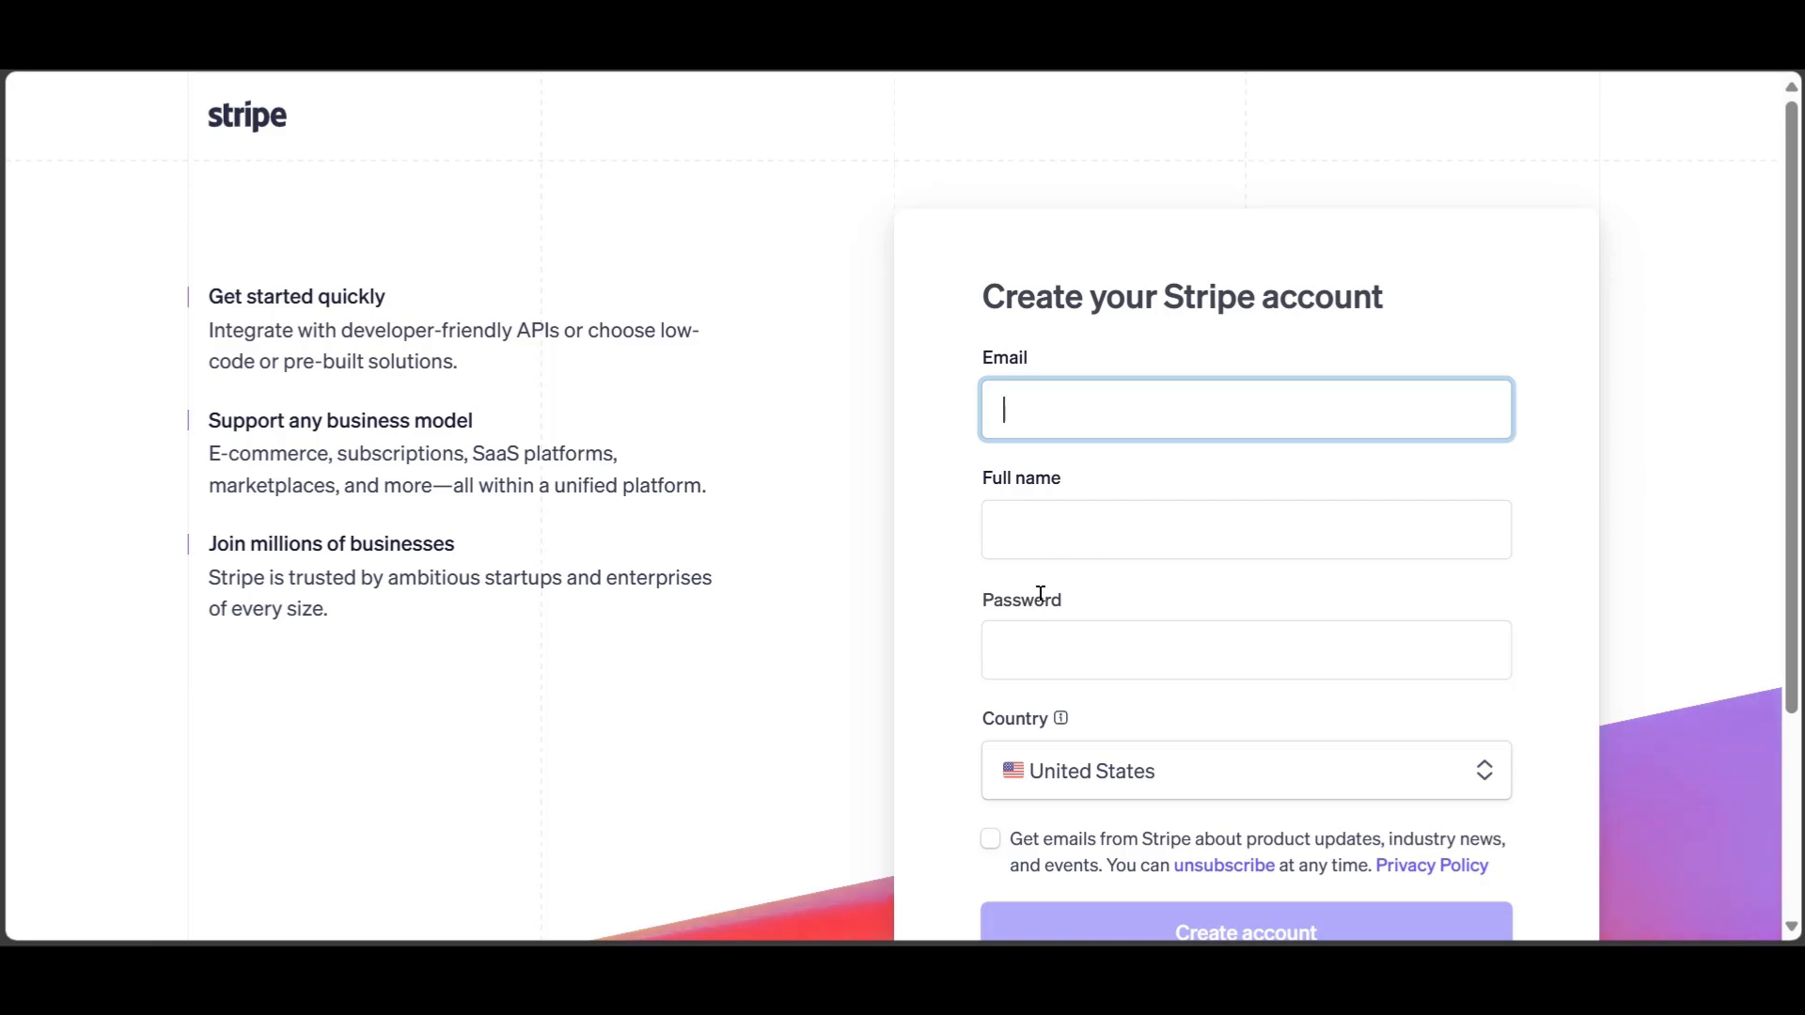
Step: Examine the account registration form's fields and the available country choices
scroll(1056, 652, down, 3)
click(1269, 504)
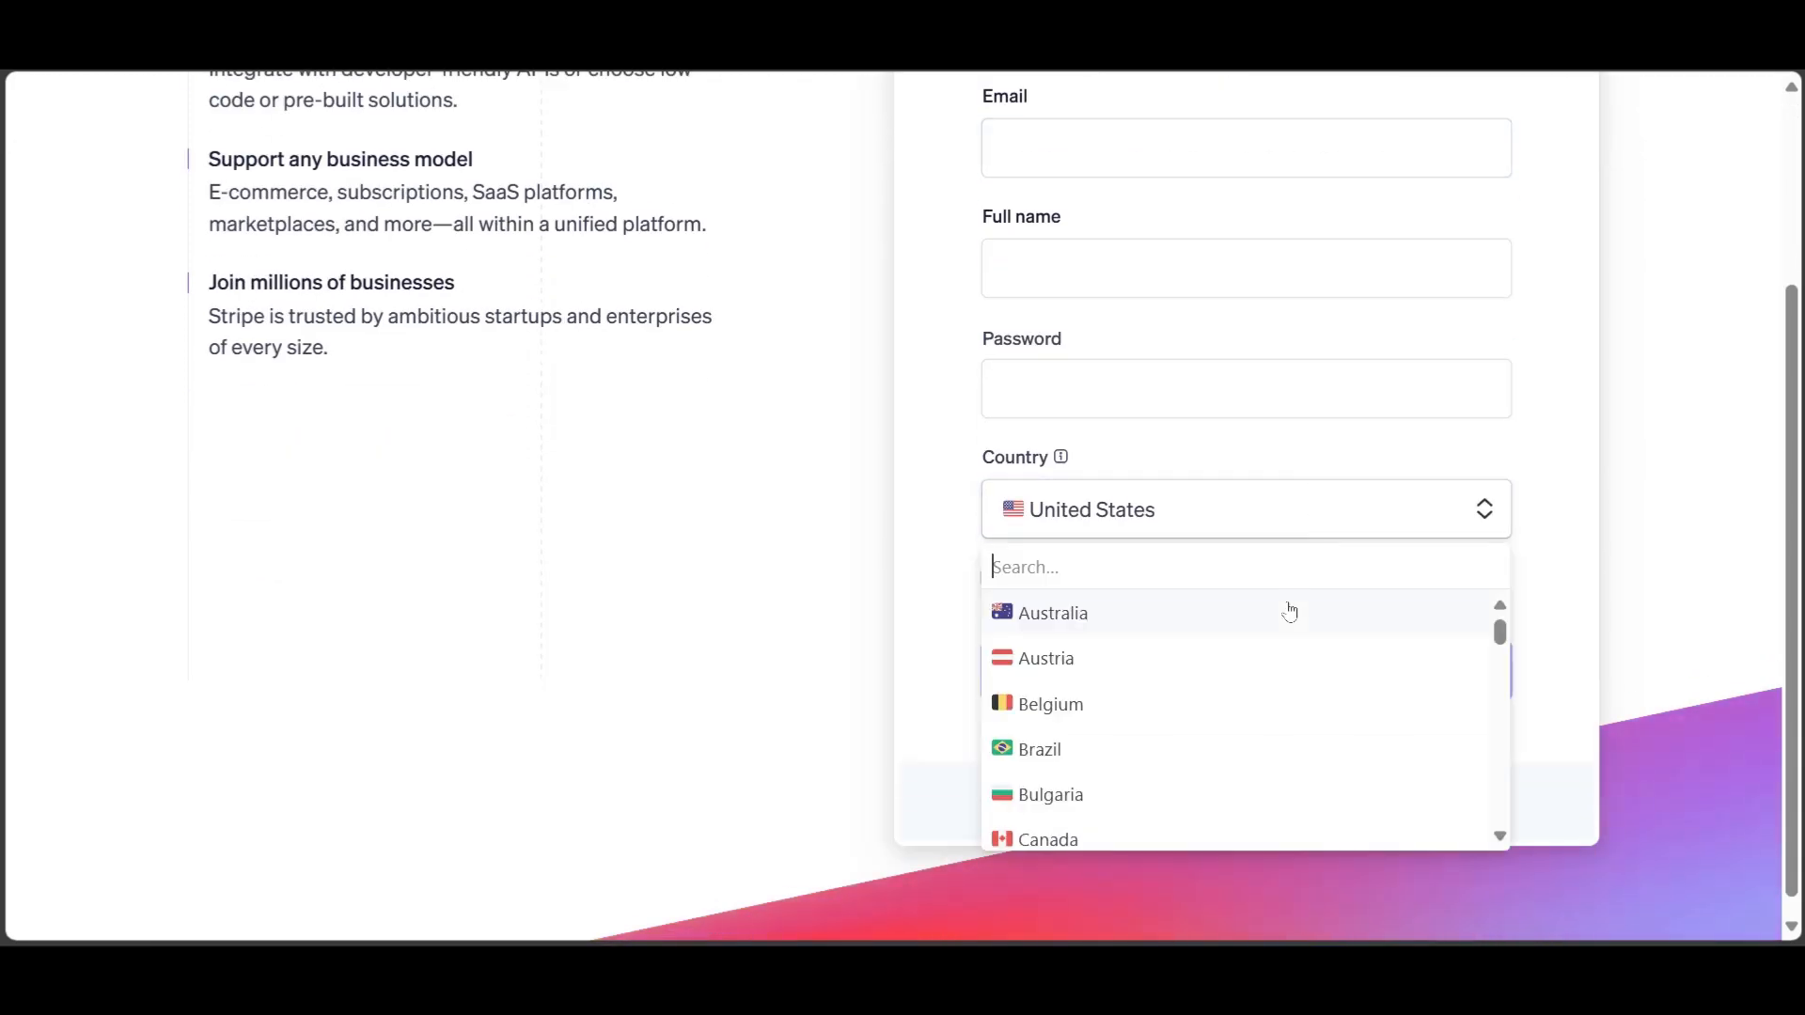
click(830, 347)
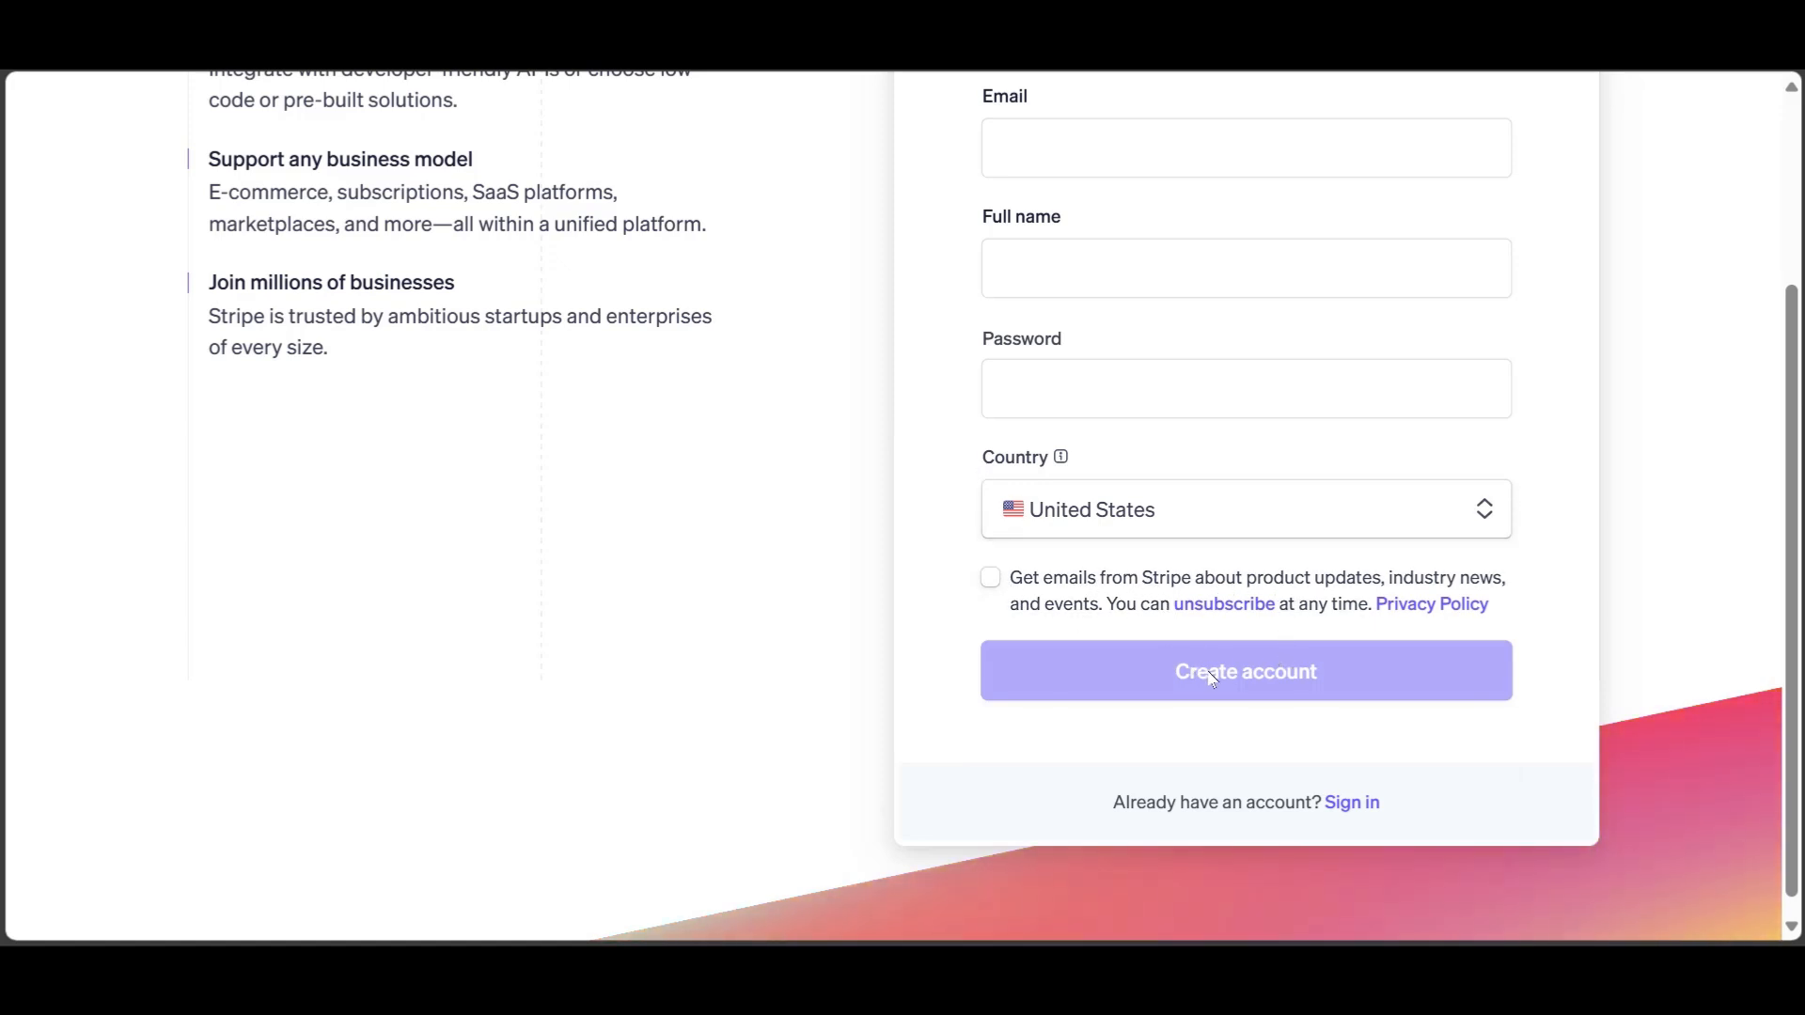
scroll(1202, 388, up, 3)
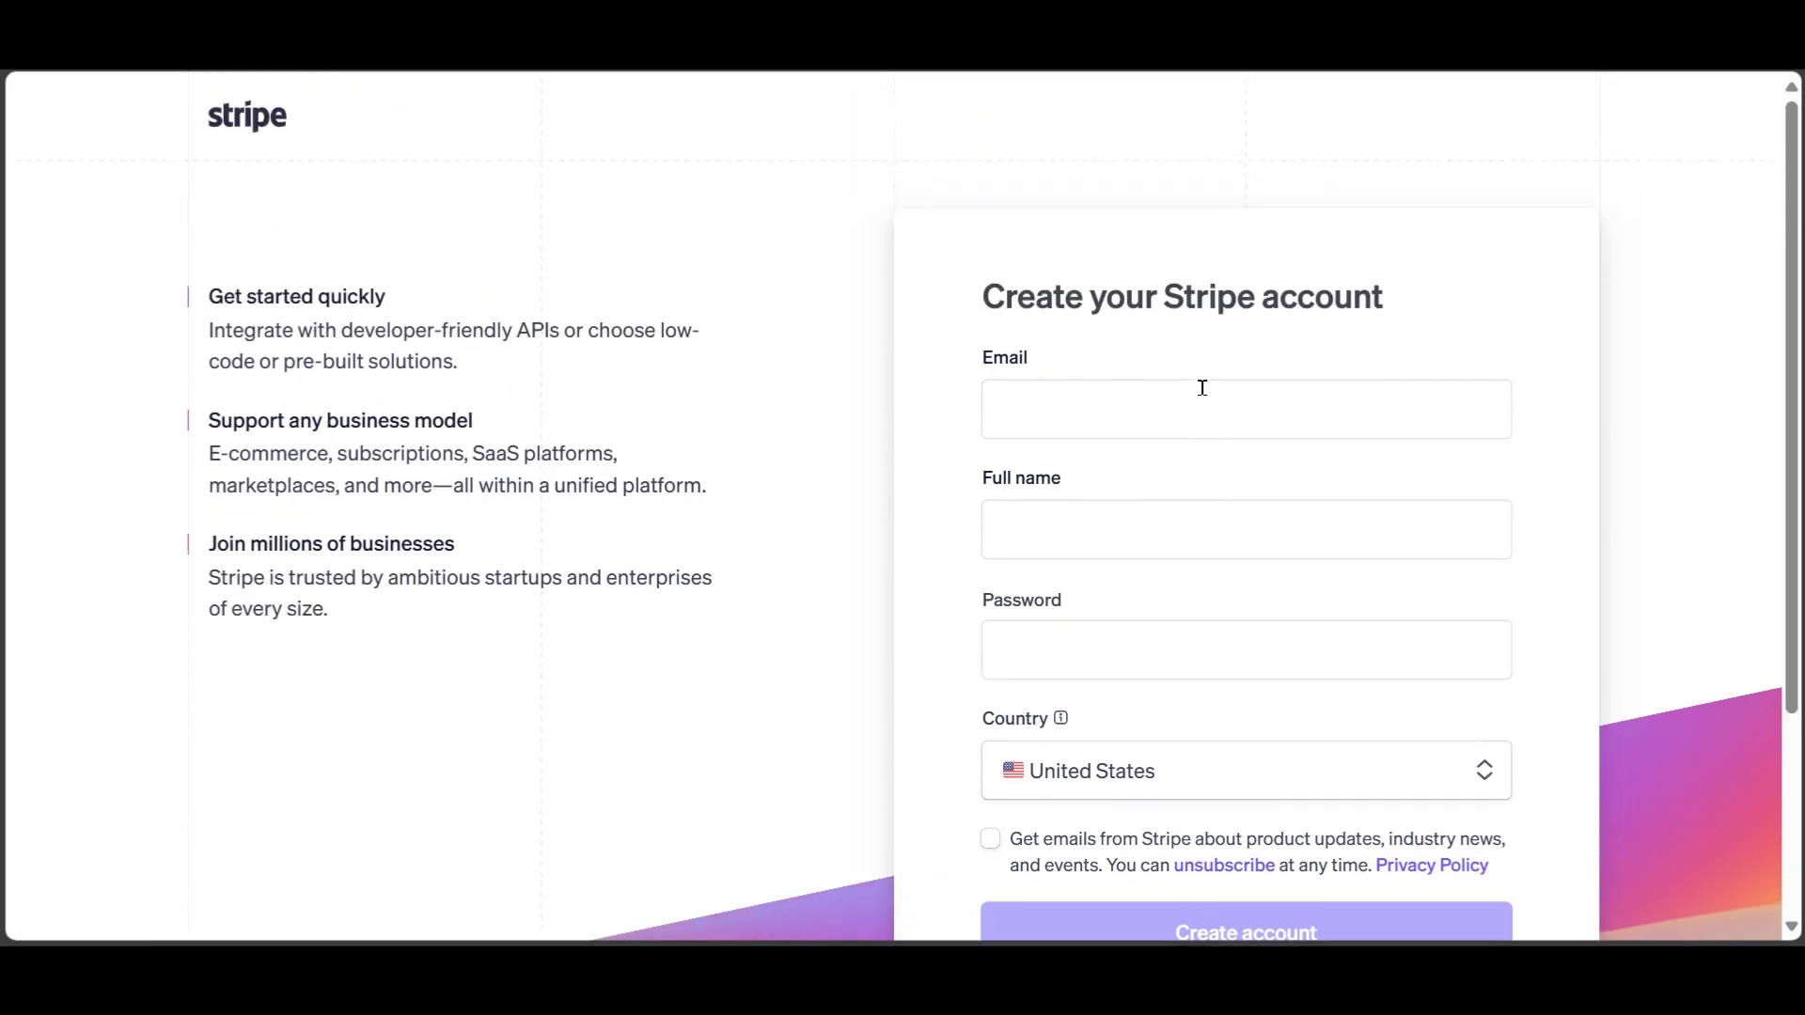
scroll(1203, 387, down, 3)
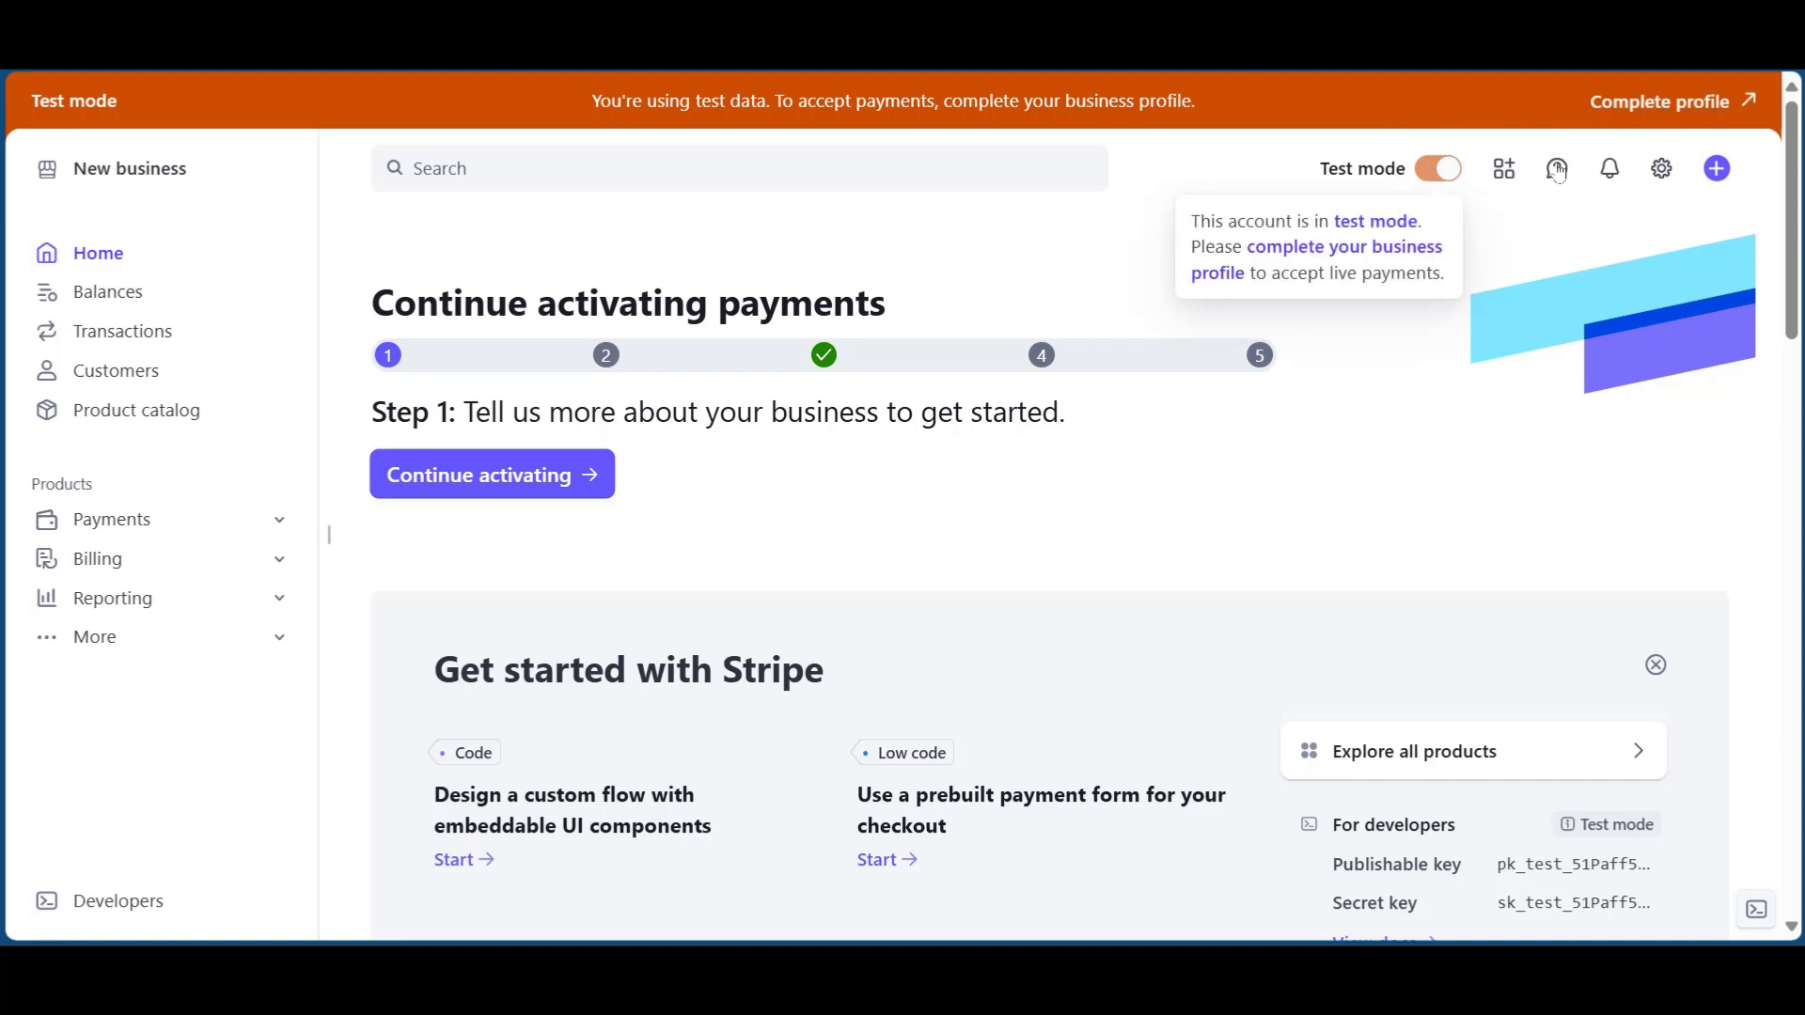
Step: Open the business profile activation and review its Verification document and Business details sections
click(1640, 110)
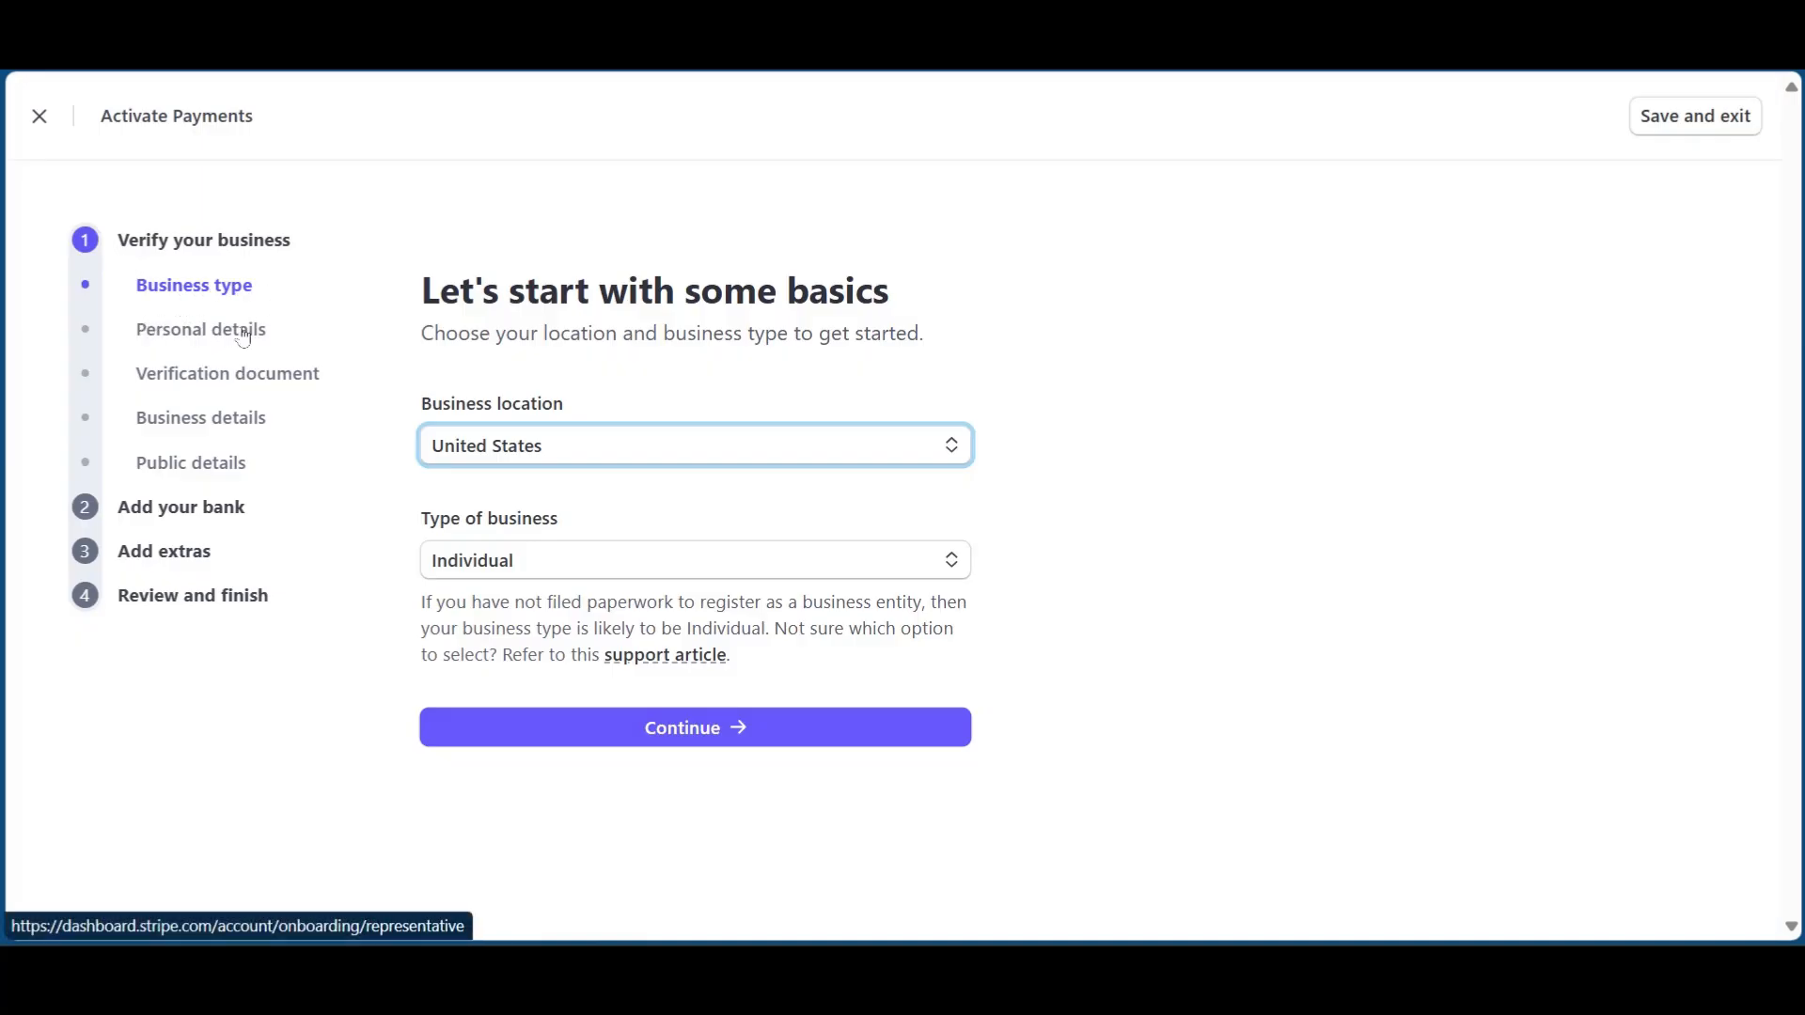
click(221, 393)
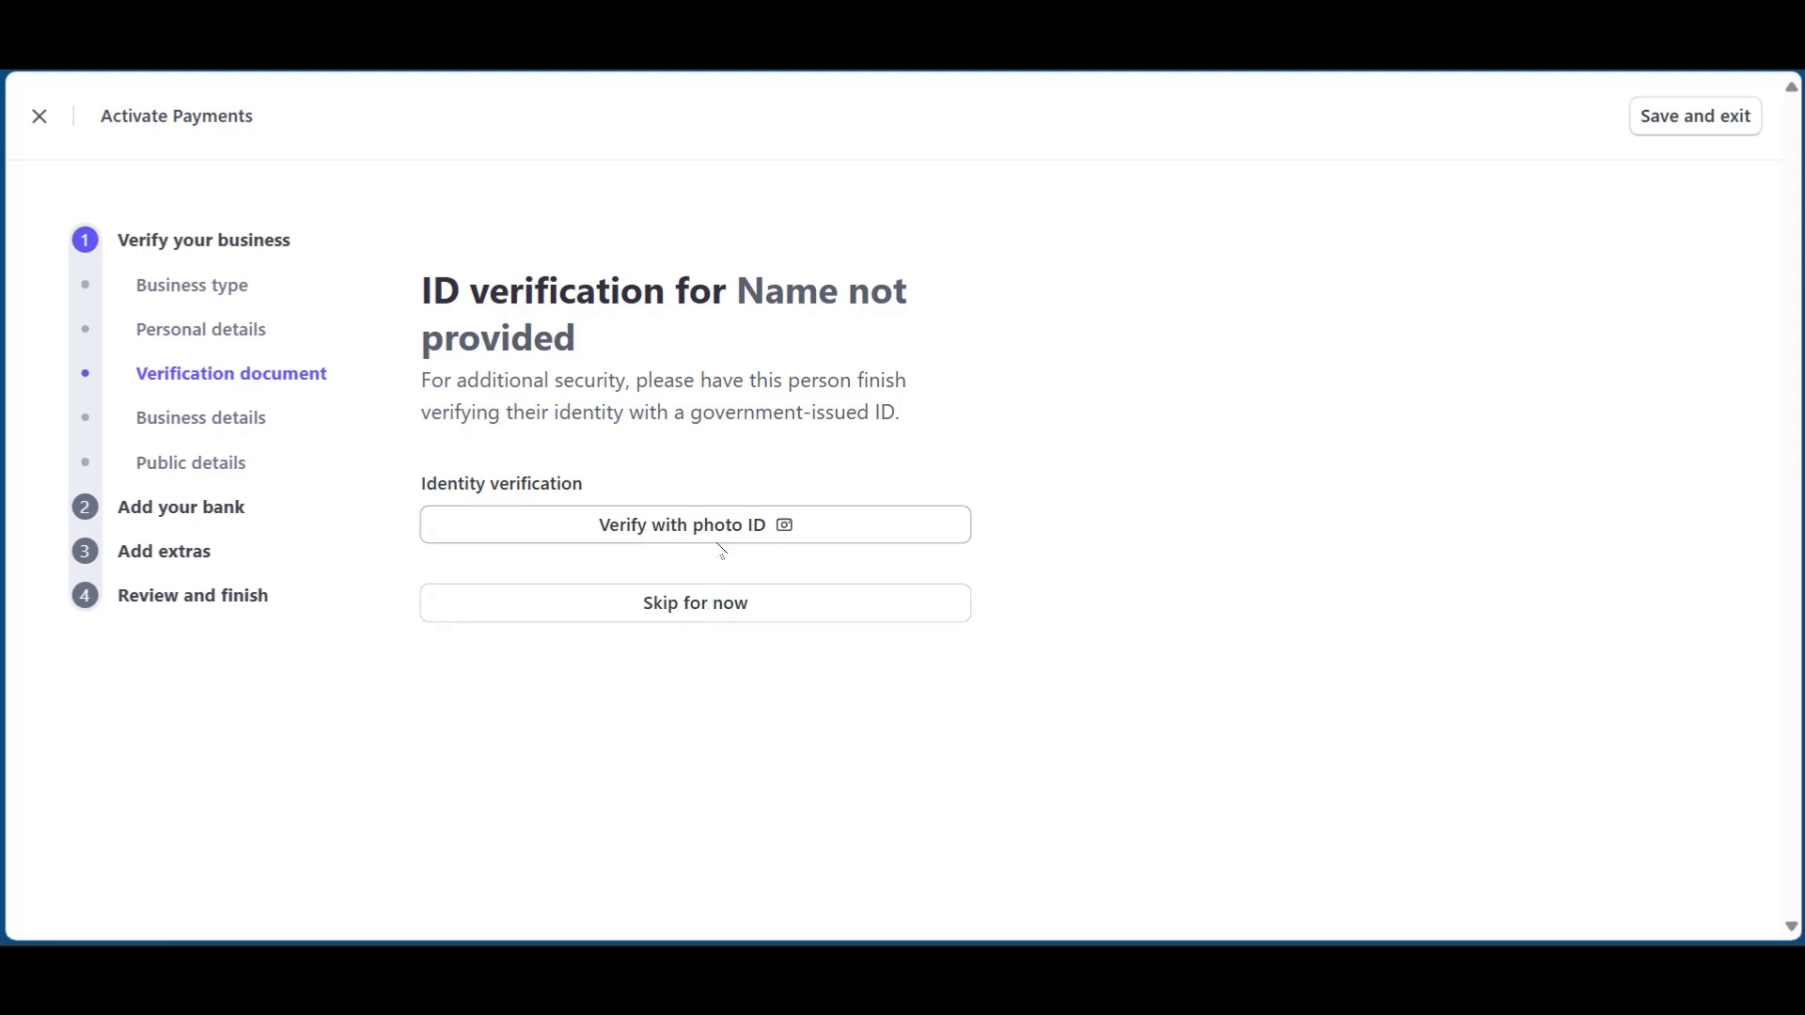
click(201, 420)
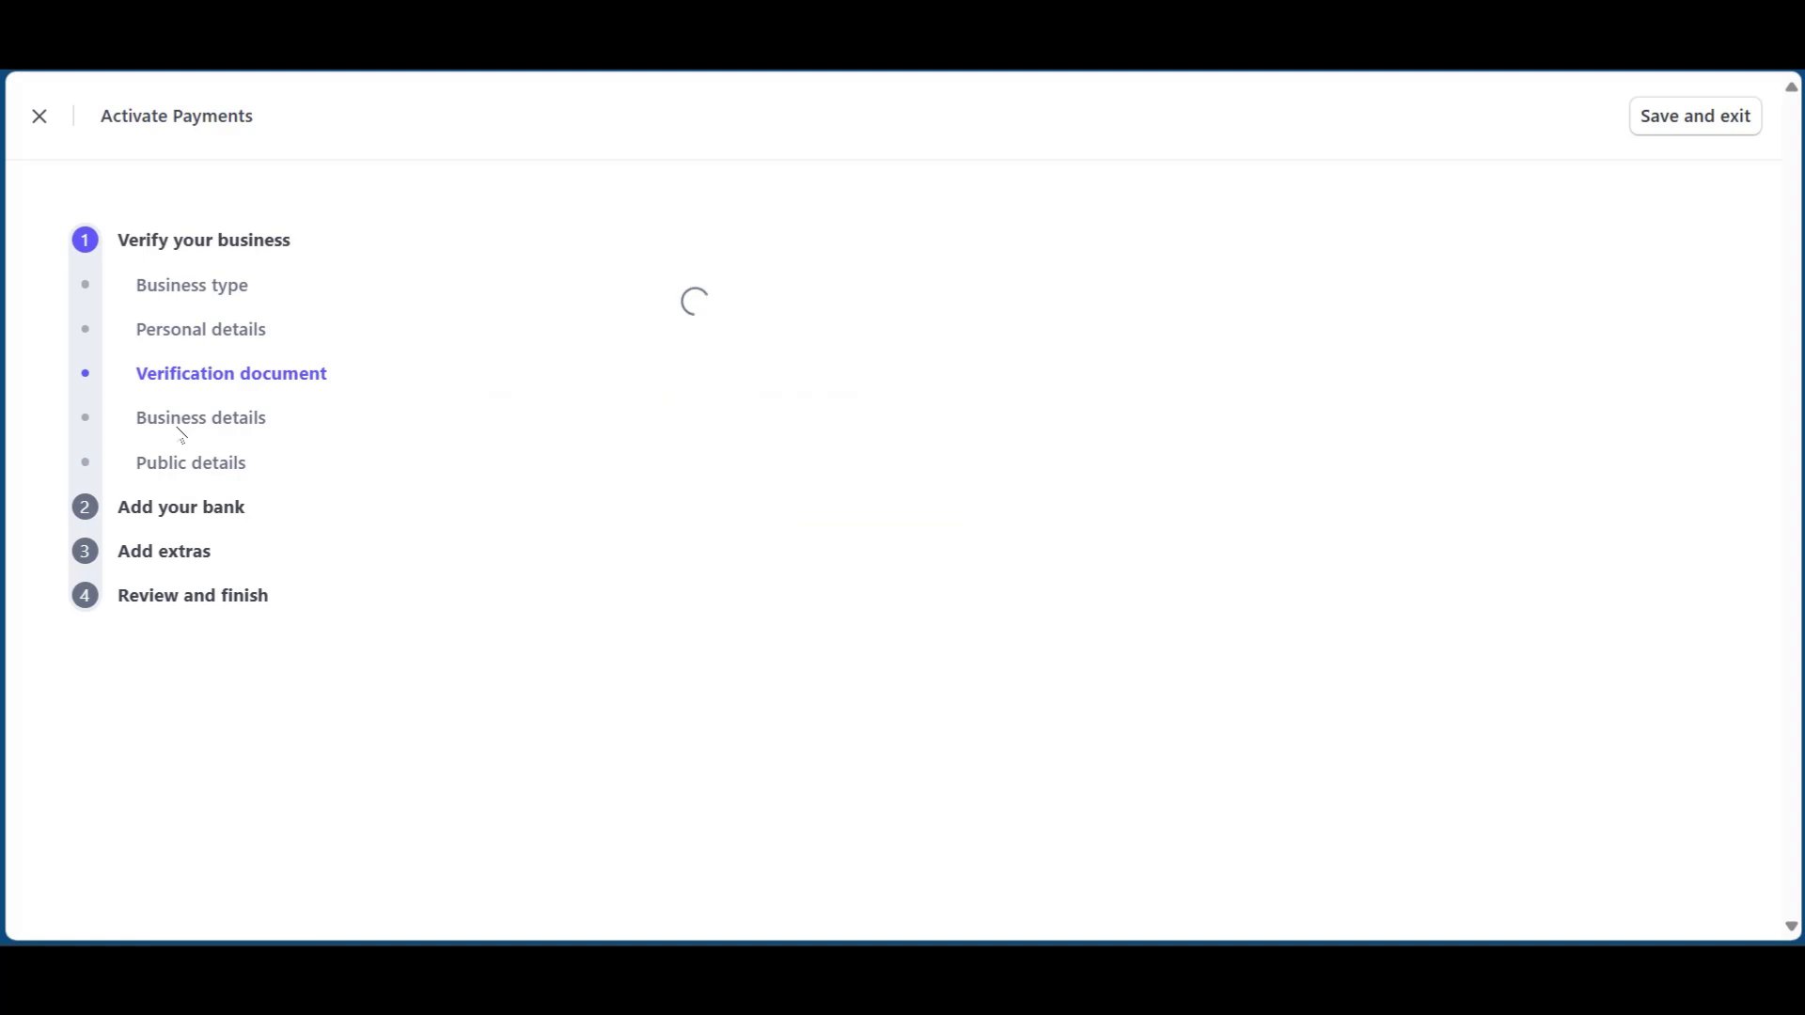
scroll(669, 514, down, 3)
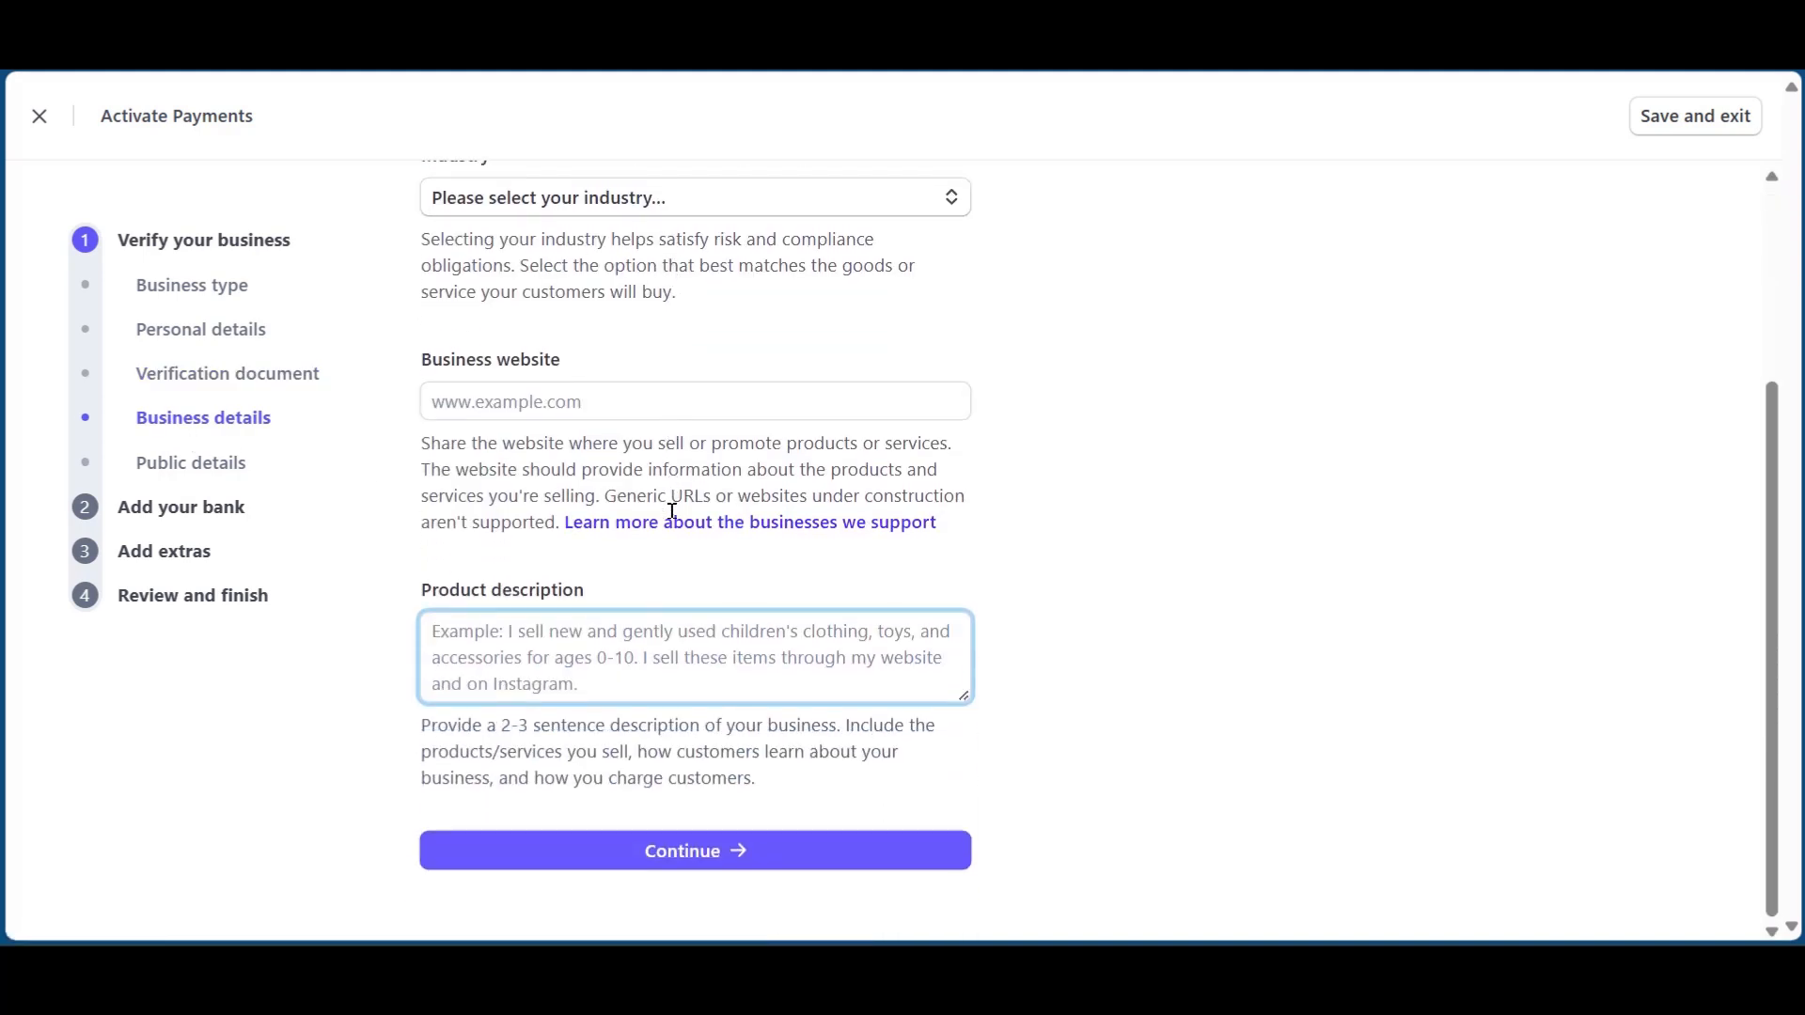
scroll(673, 514, up, 3)
scroll(668, 508, down, 3)
Step: Review the bank choices for payouts in the Add your bank stage of payment activation
click(174, 516)
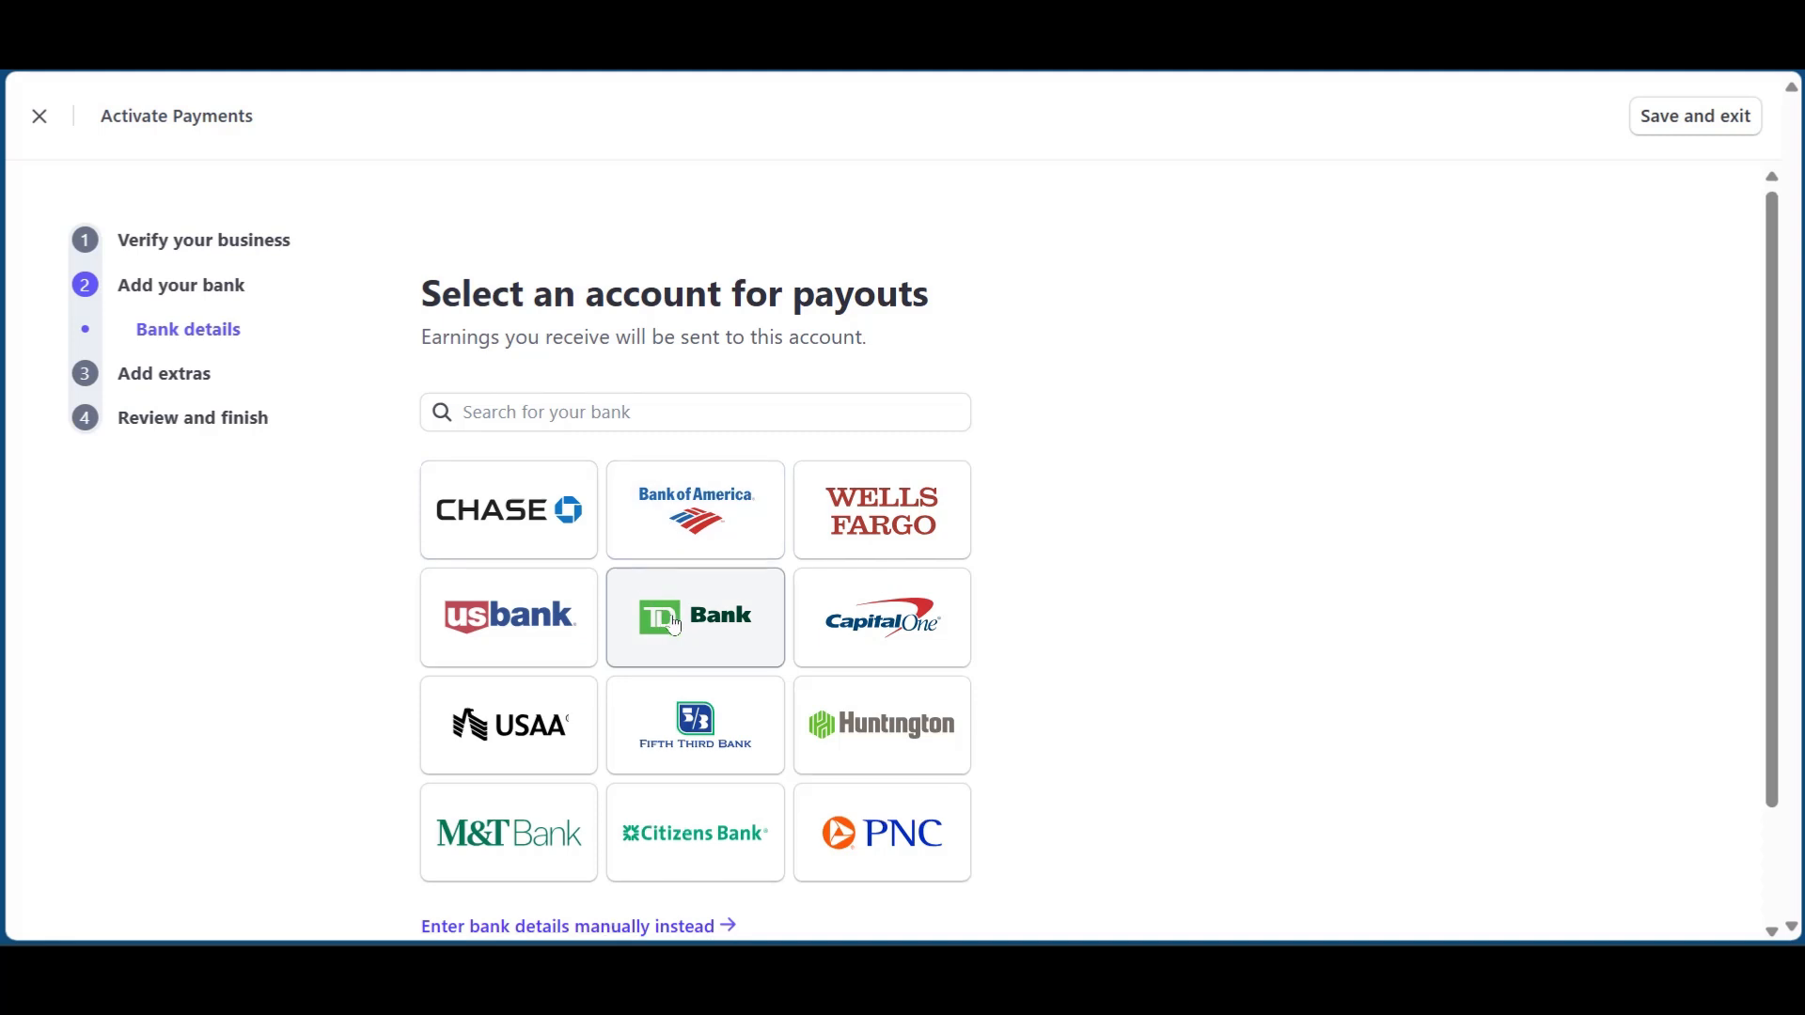
scroll(675, 626, down, 2)
scroll(620, 602, up, 2)
scroll(517, 554, down, 2)
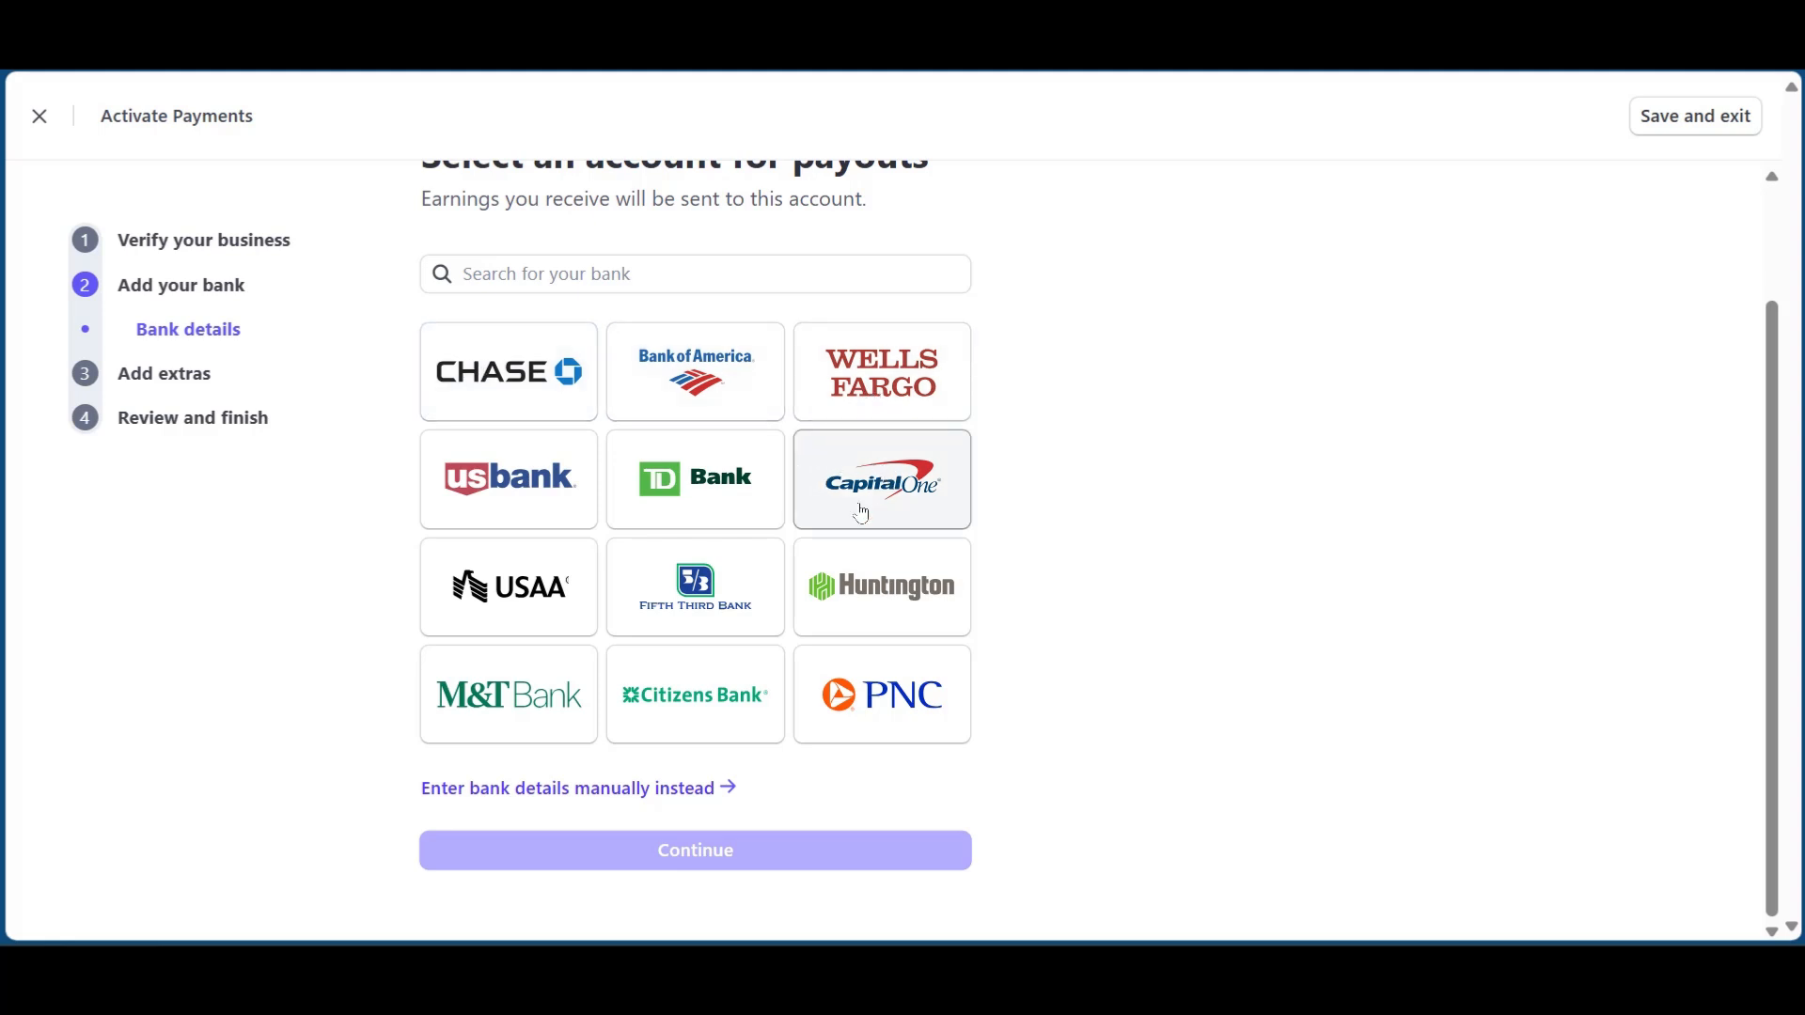
Step: Review the optional tax calculation under Add extras and leave the payment activation
click(136, 378)
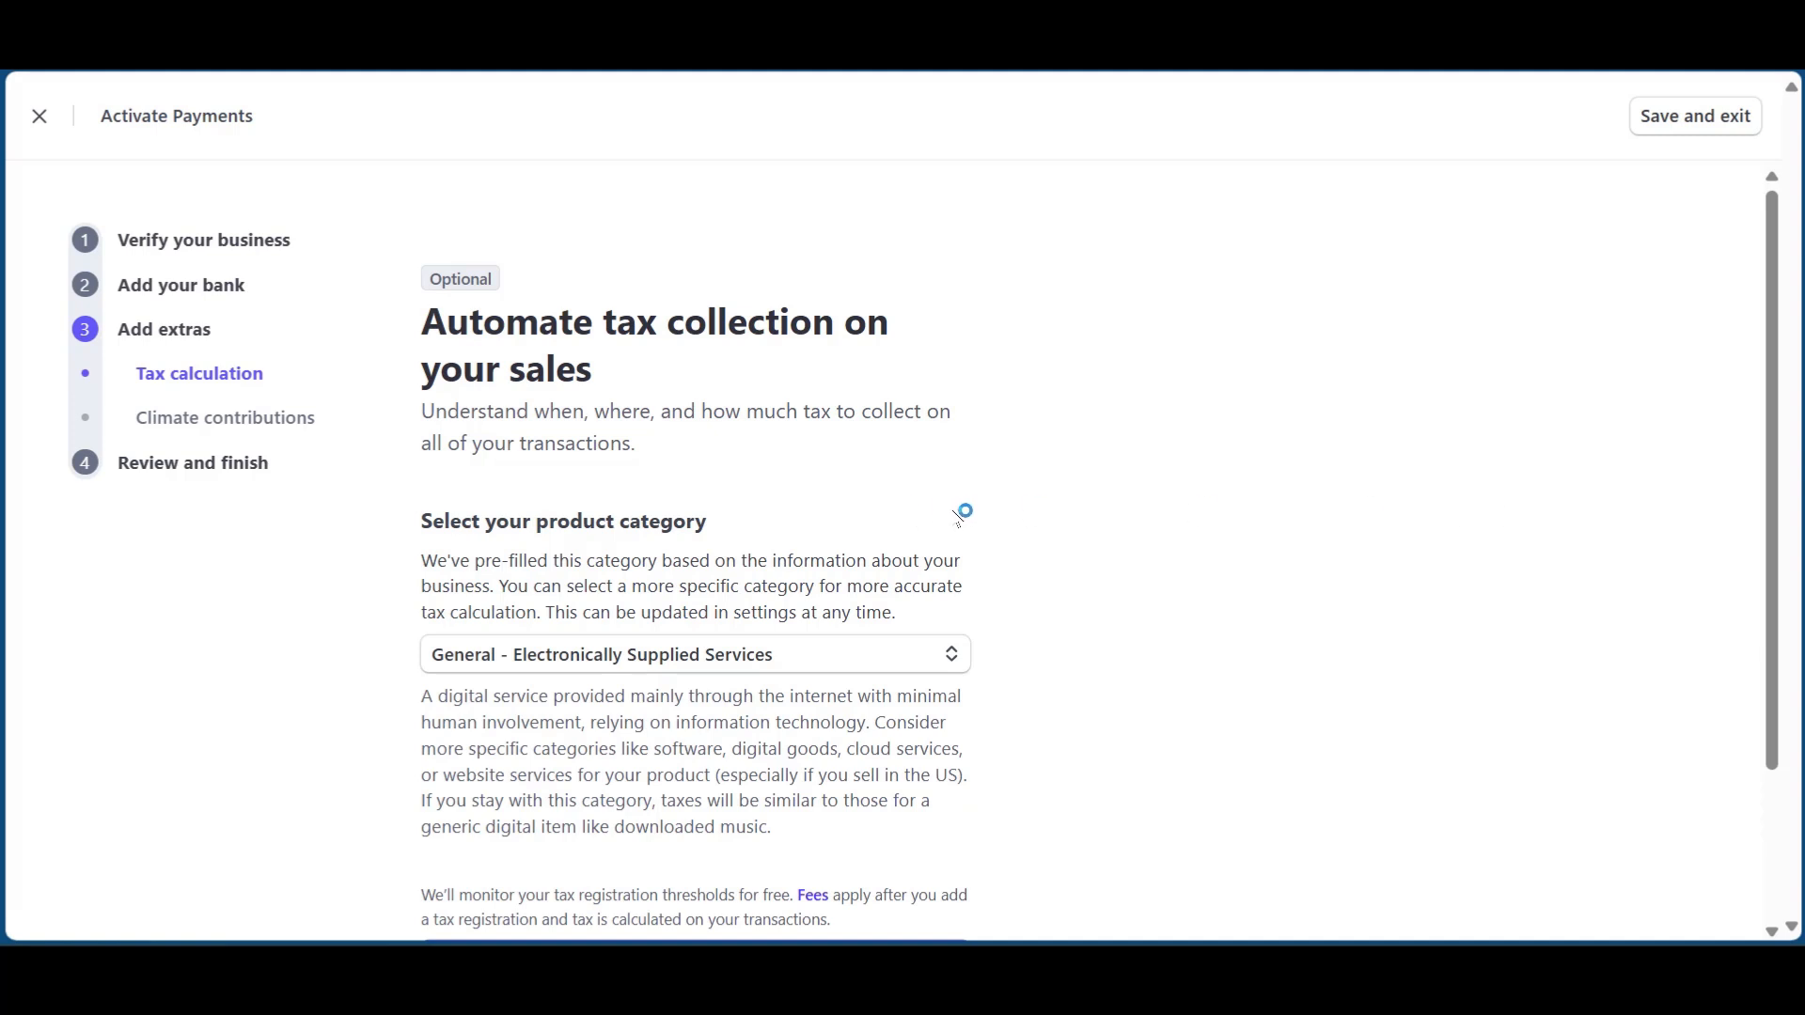
scroll(971, 512, down, 2)
scroll(962, 511, up, 2)
click(39, 115)
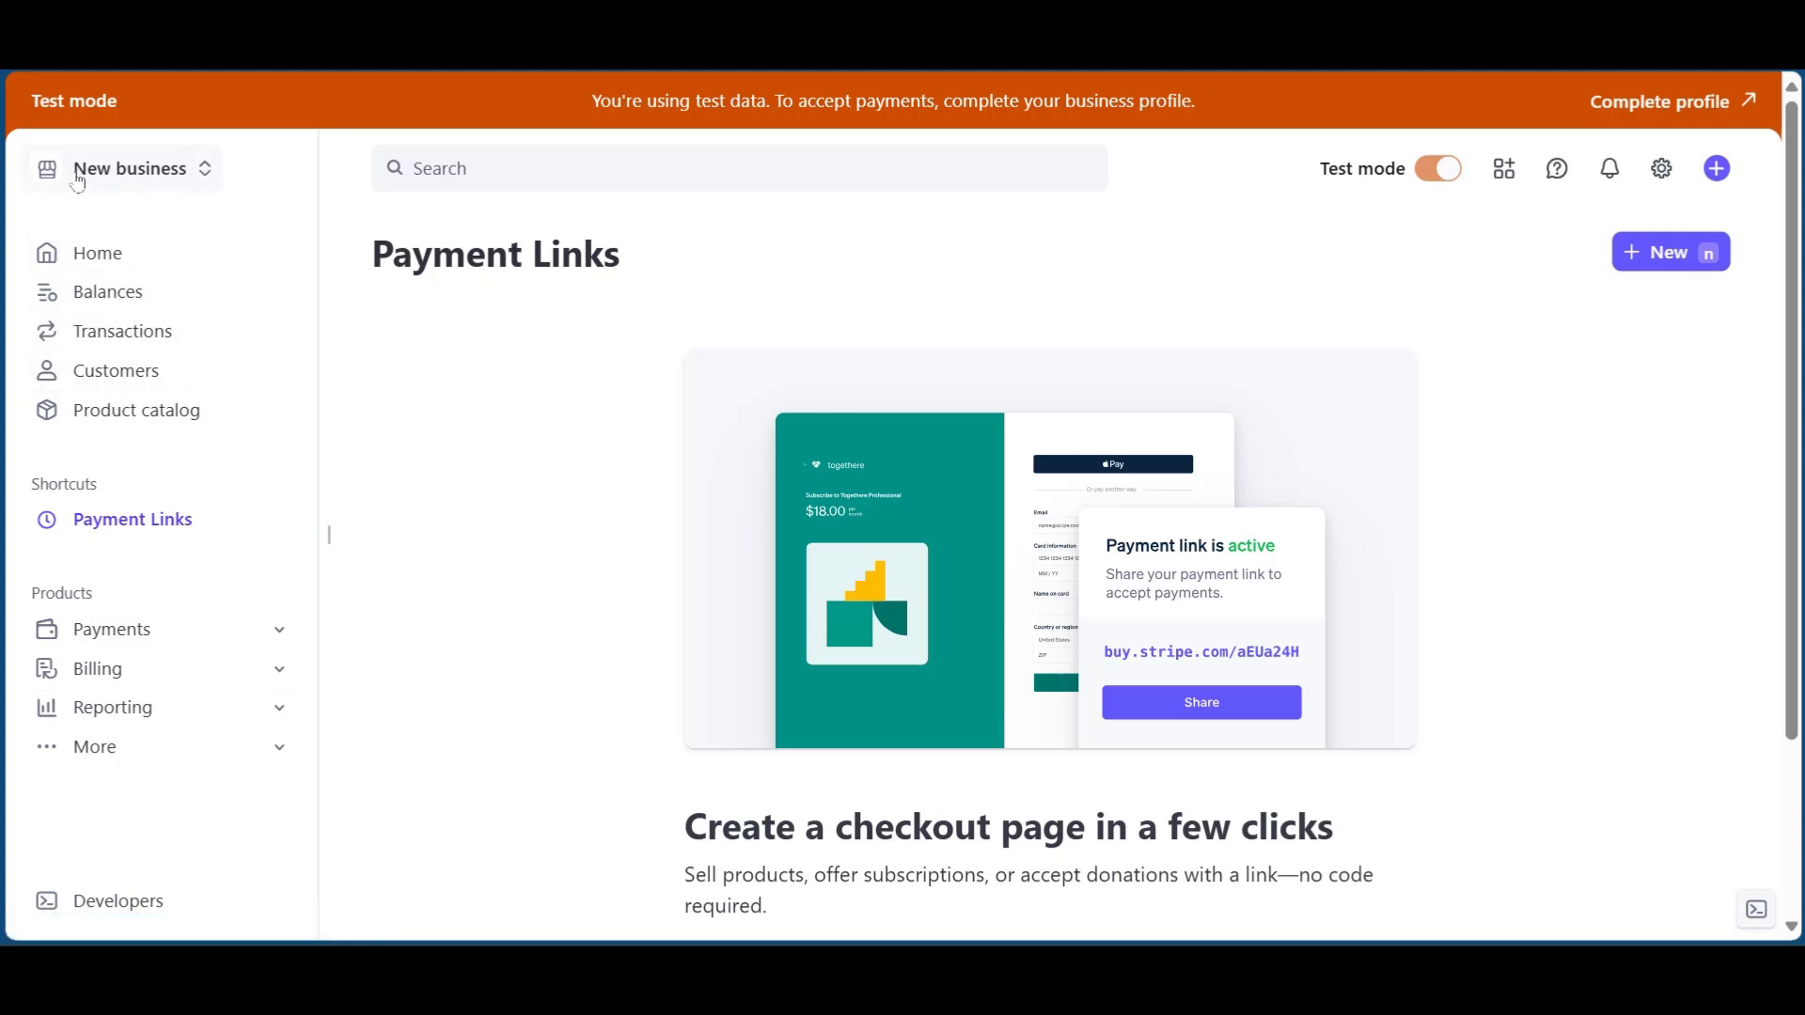
Step: View the form for creating an additional account and close it without creating one
click(199, 180)
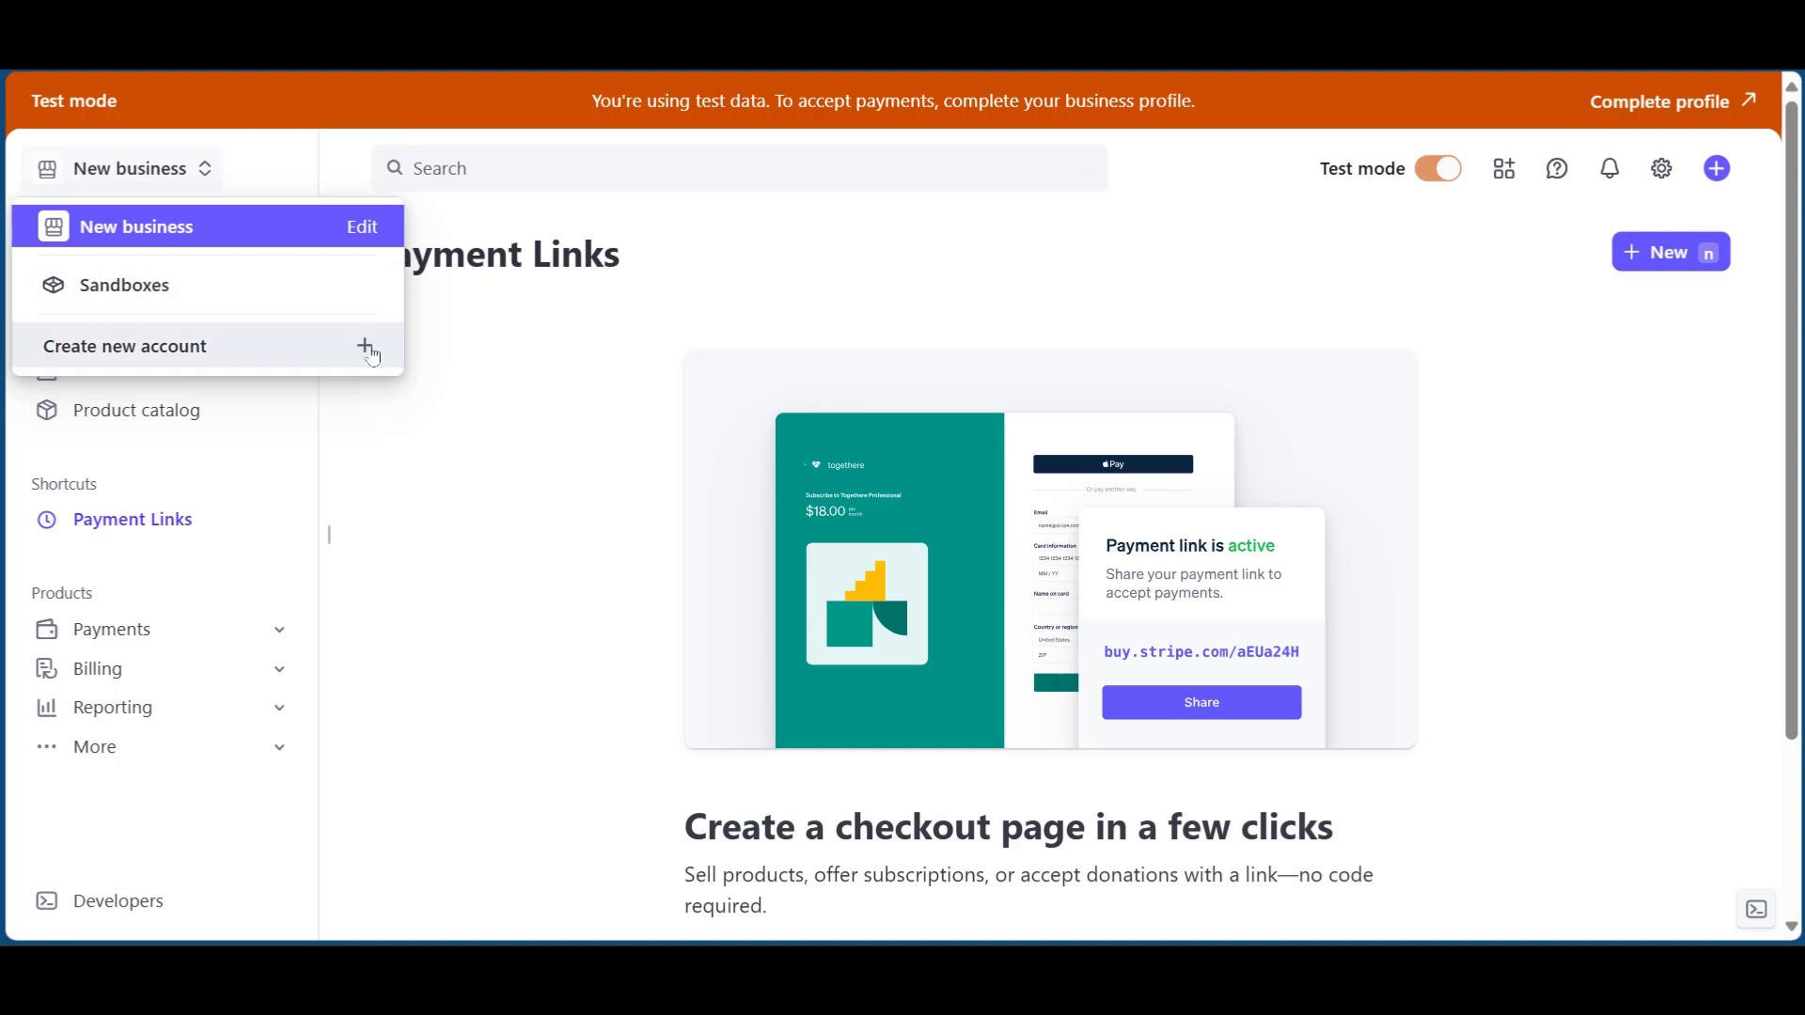
click(241, 366)
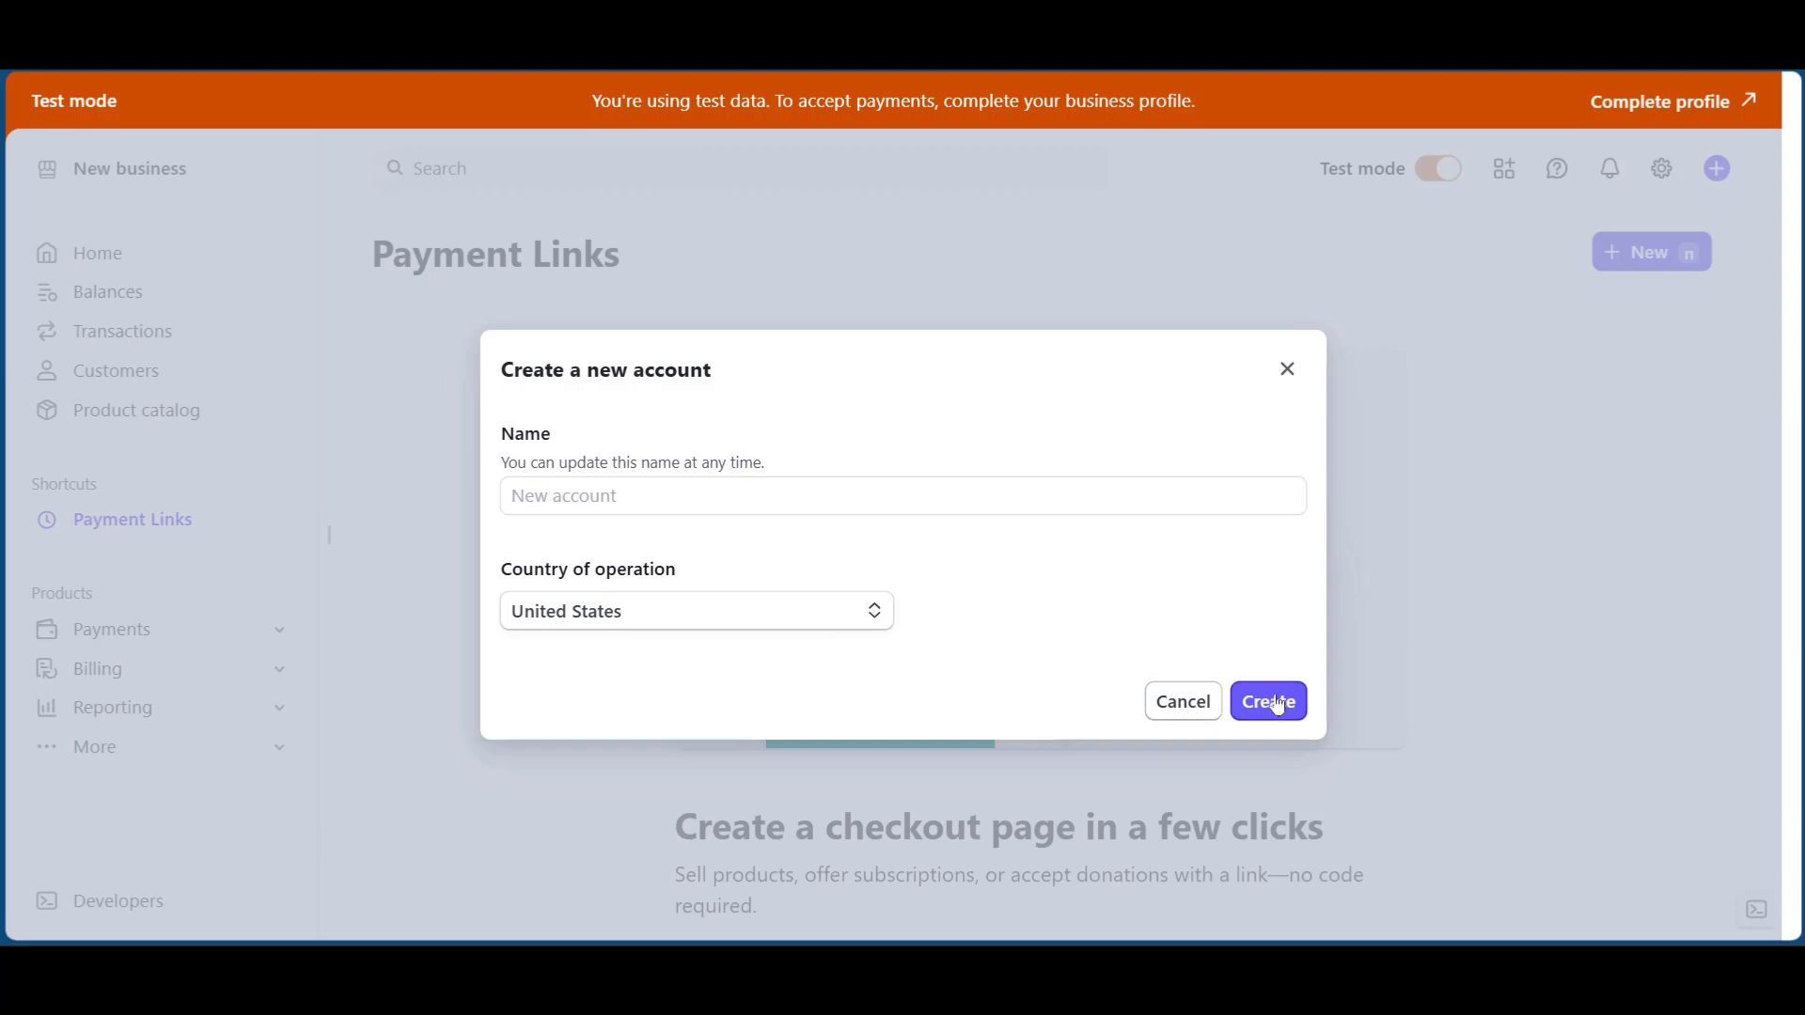
click(1182, 701)
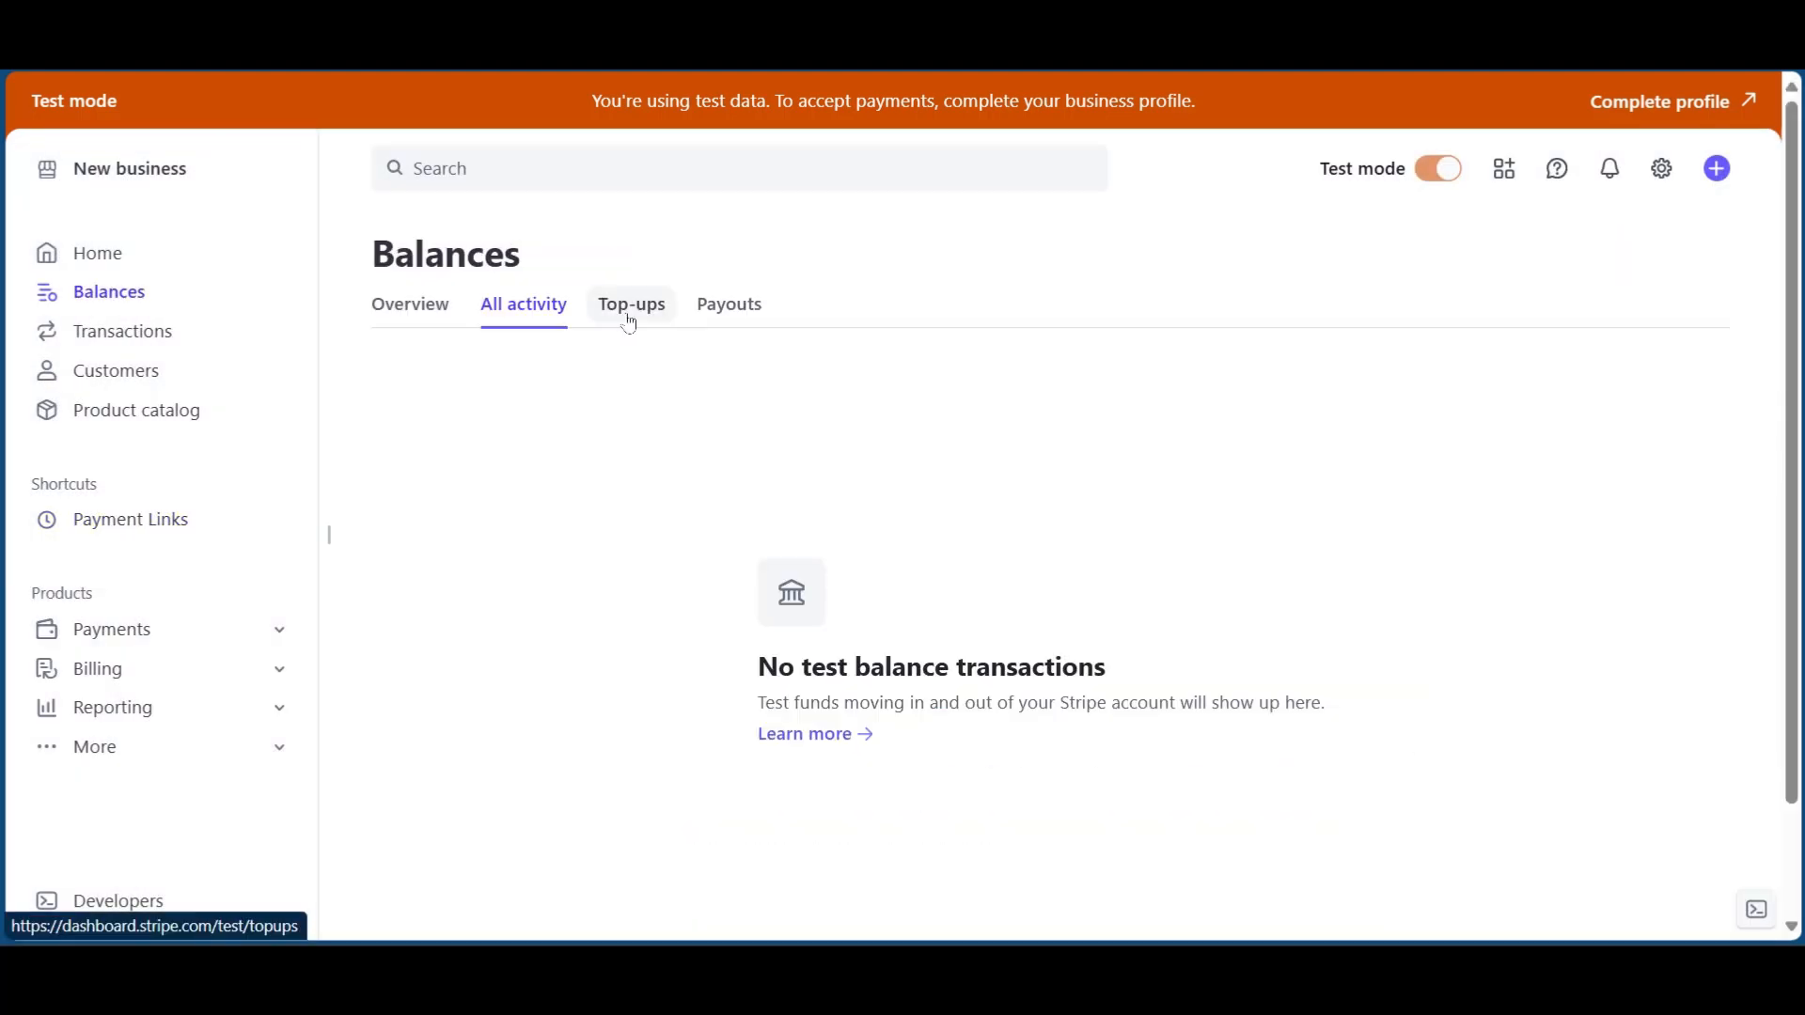
Step: Review the Top-ups and Payouts sections of the Balances page
click(630, 310)
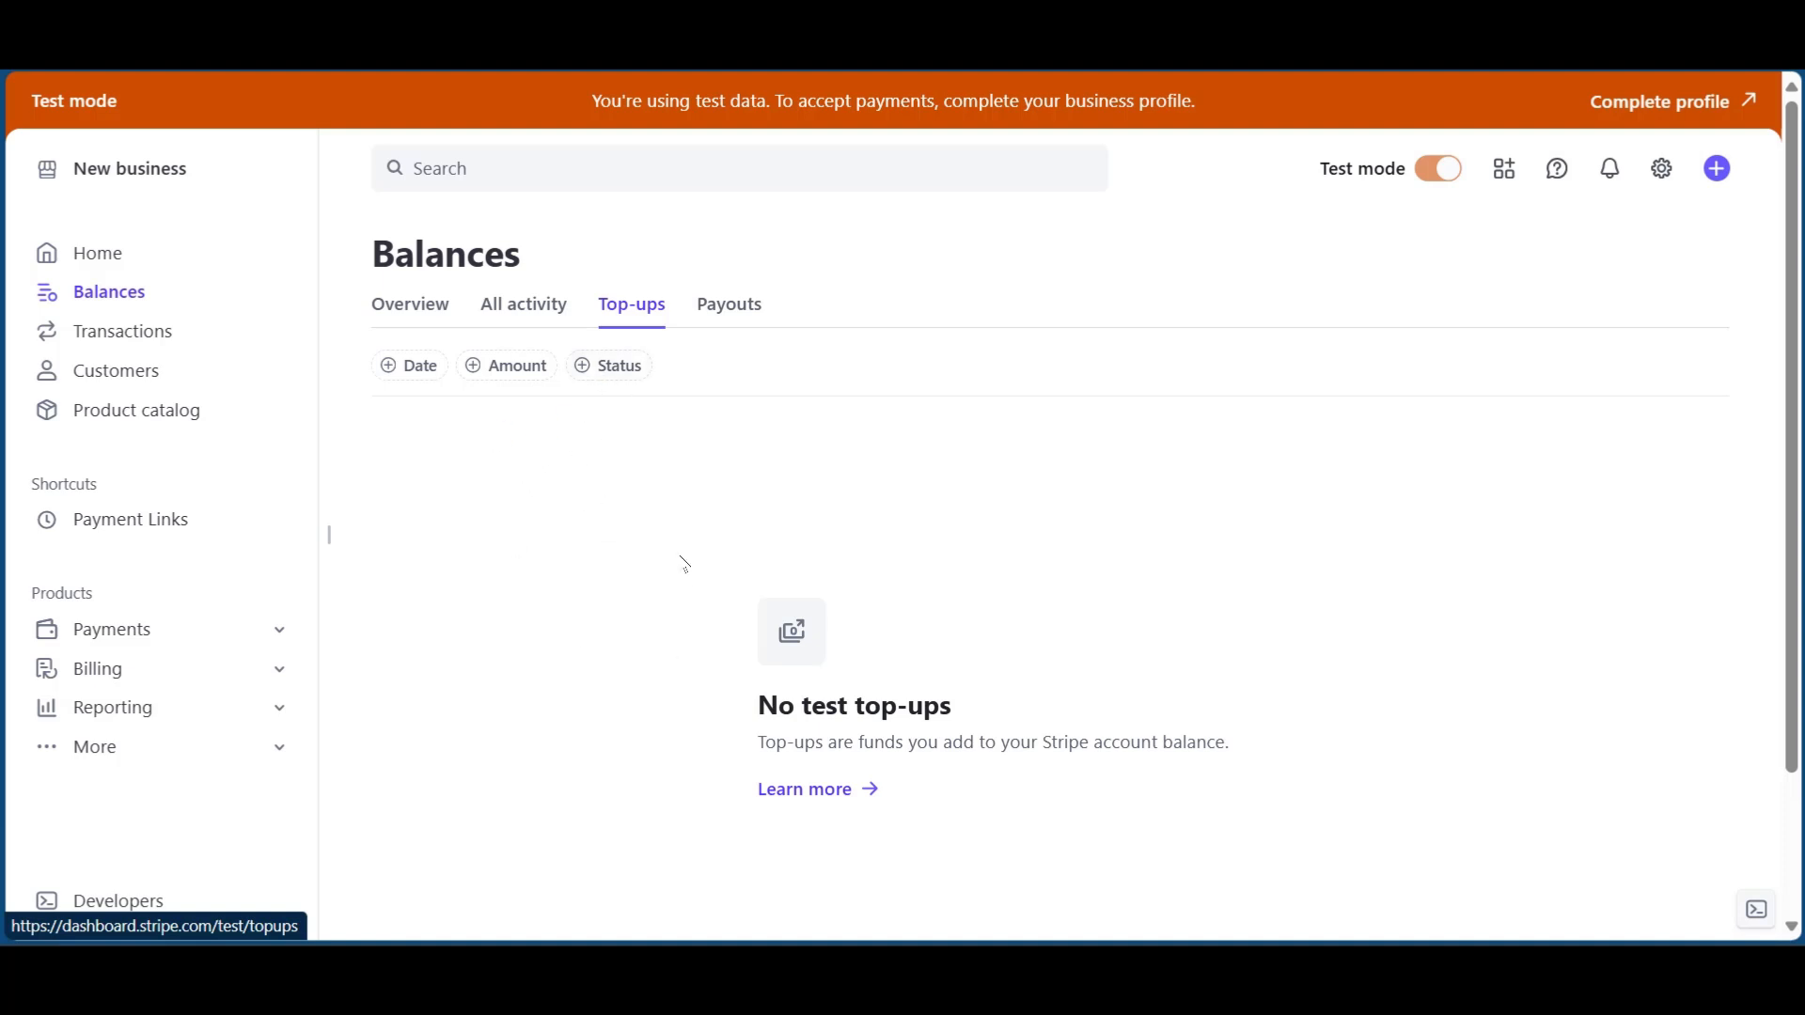
click(745, 301)
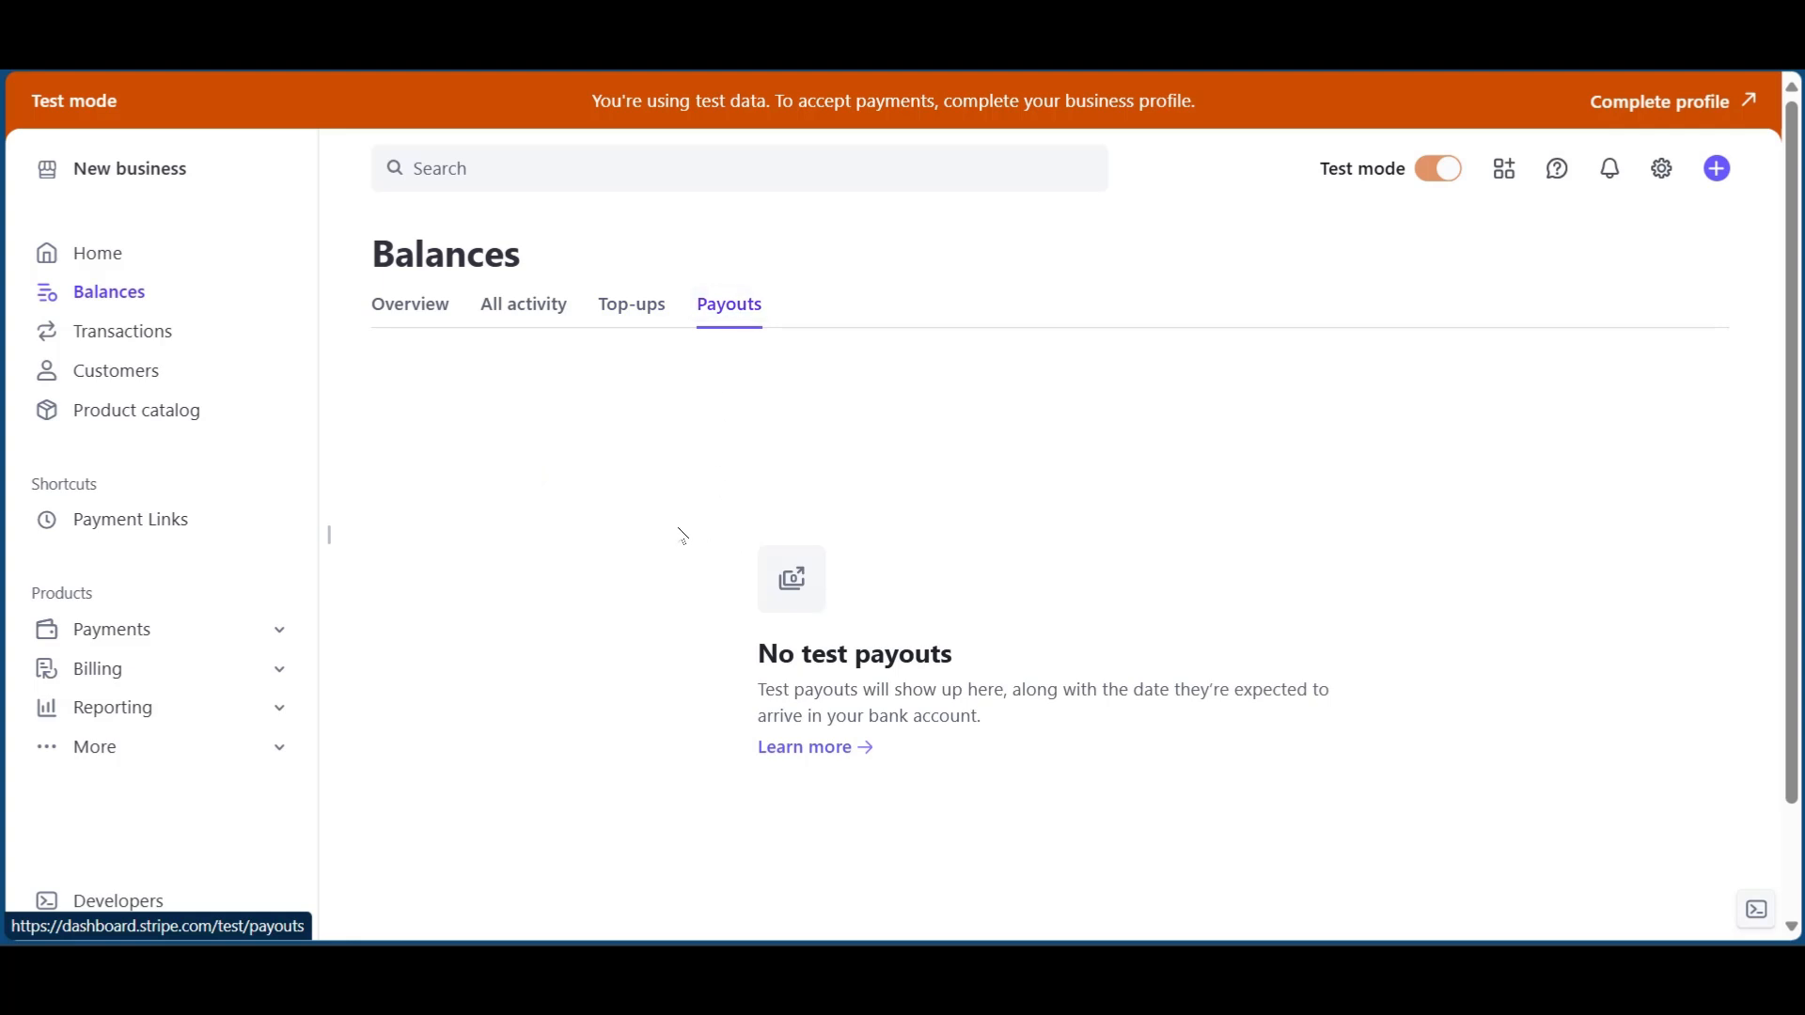
Step: Examine the ways to collect payments on the Transactions page and the payment types that can be created
click(107, 339)
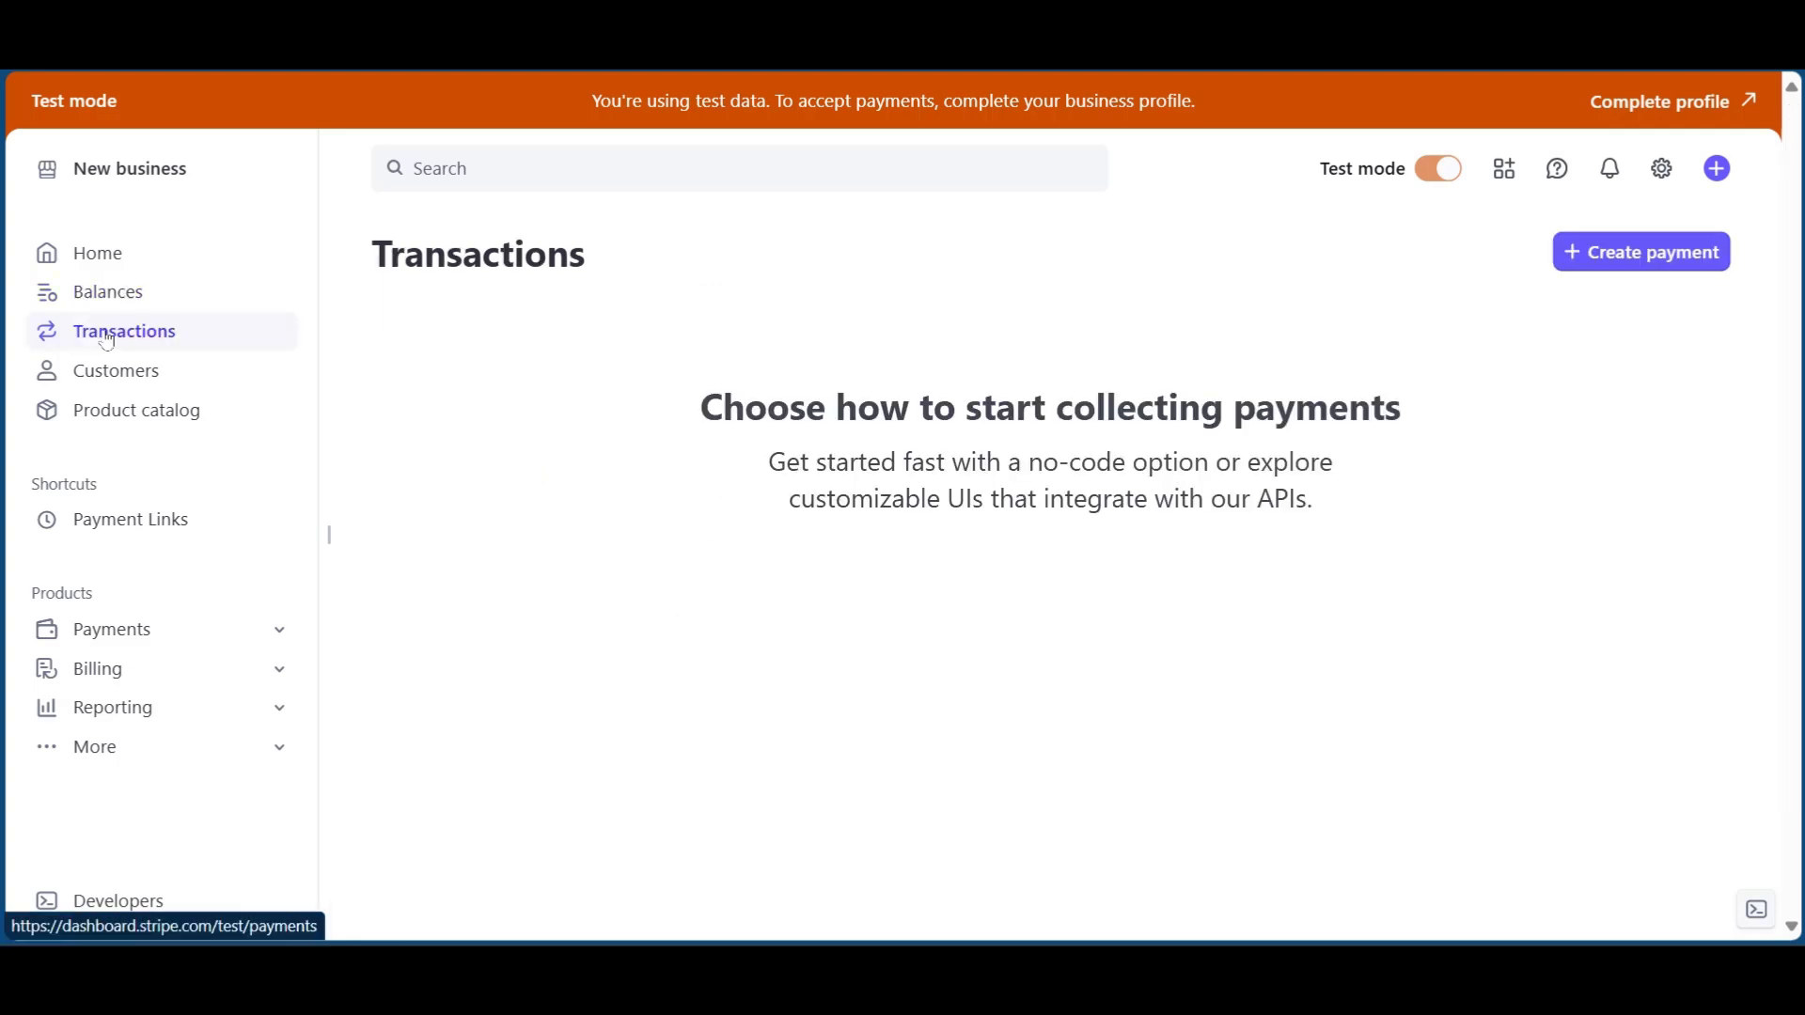
scroll(1069, 487, down, 2)
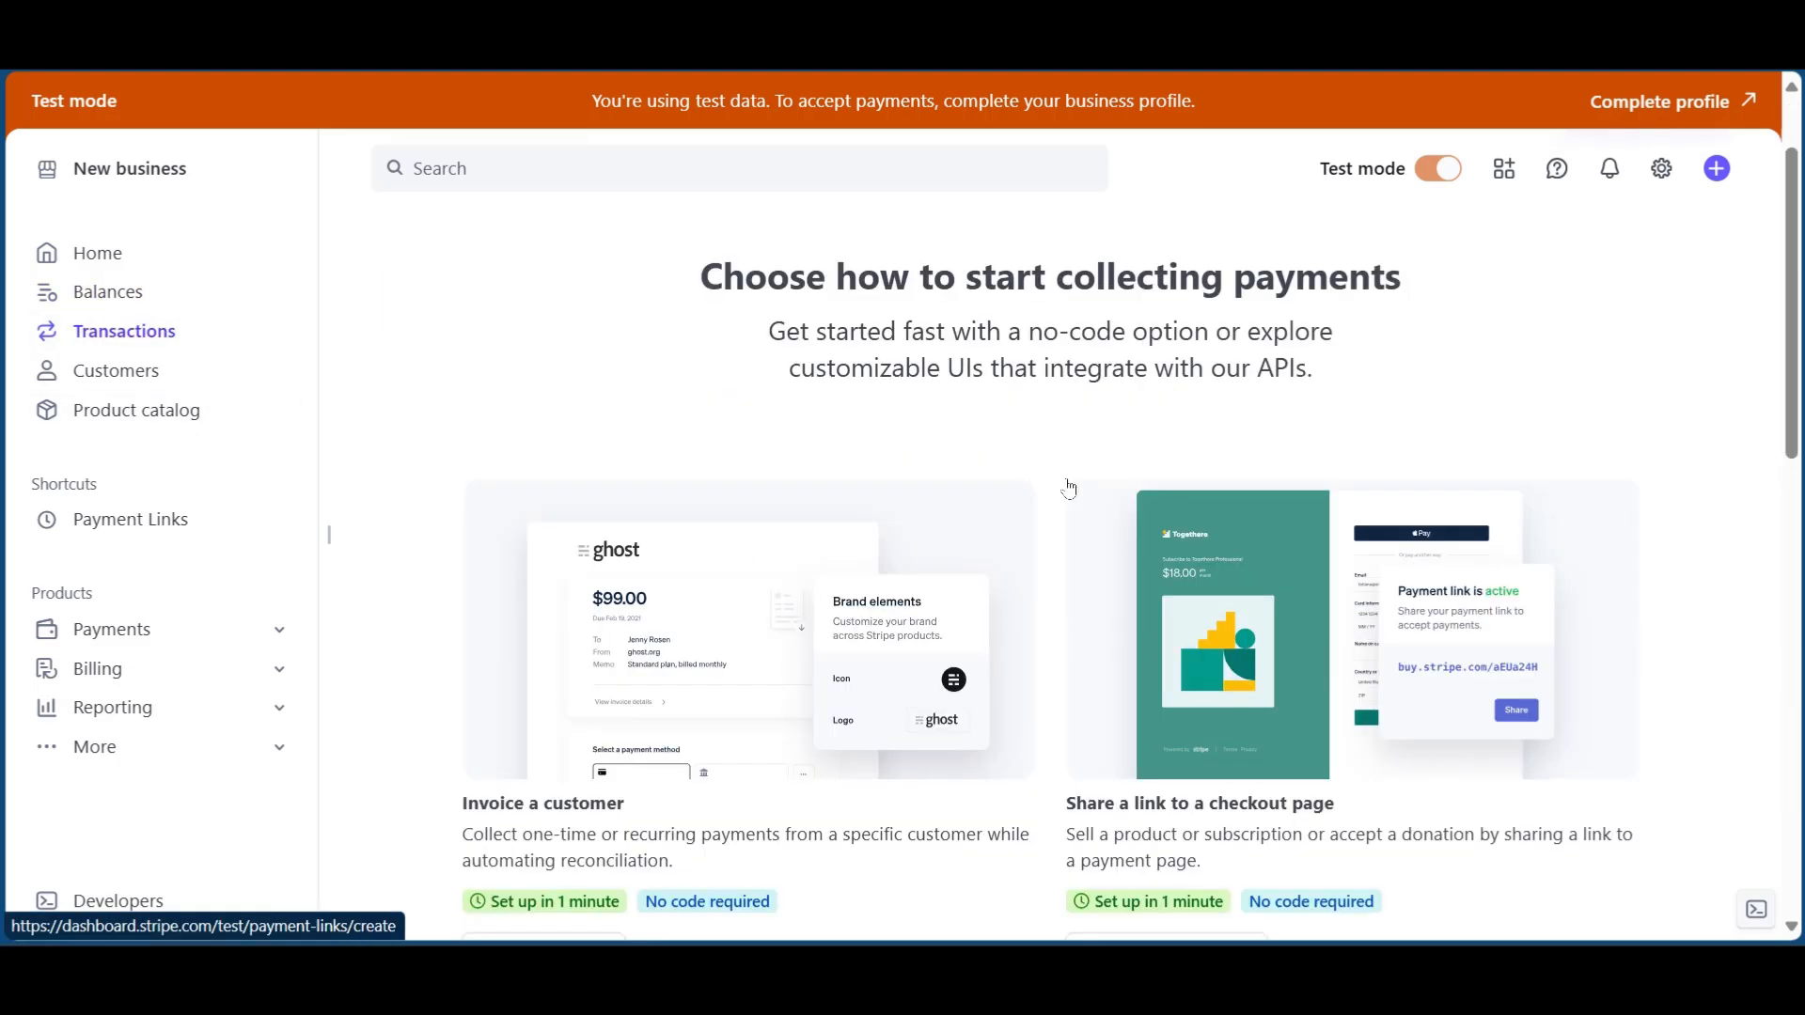
scroll(982, 456, down, 4)
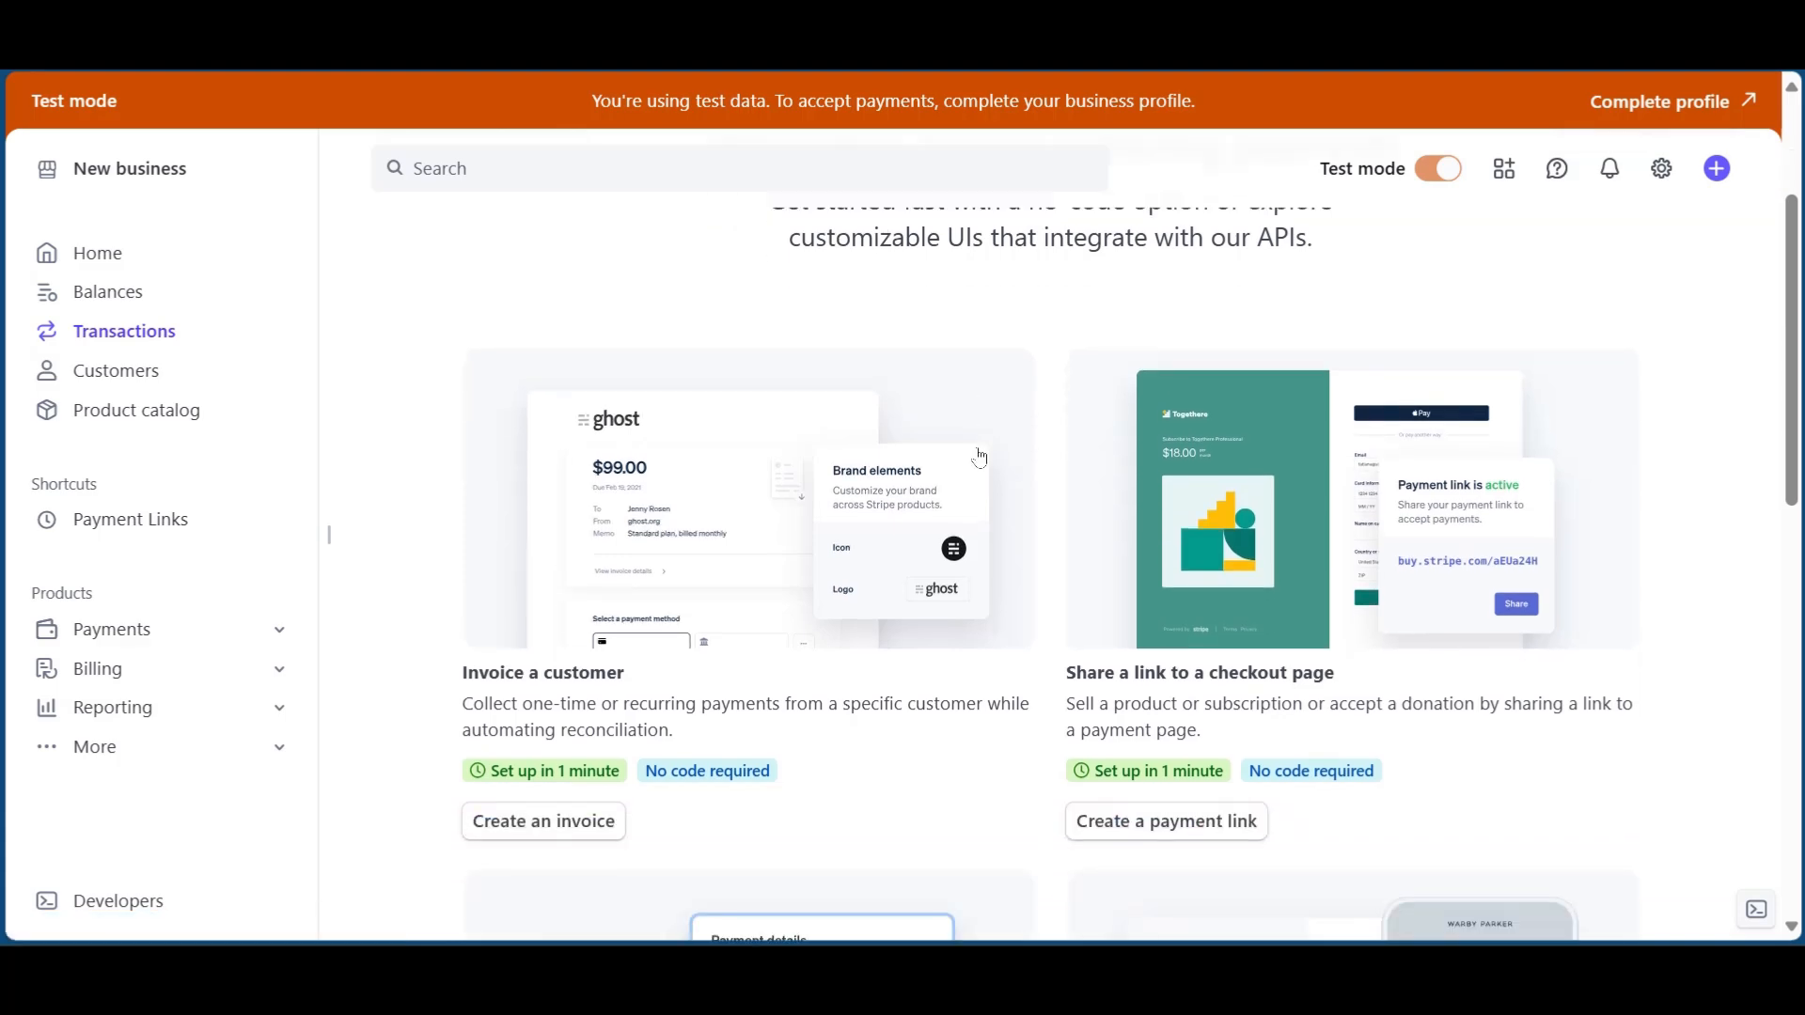
scroll(980, 457, down, 5)
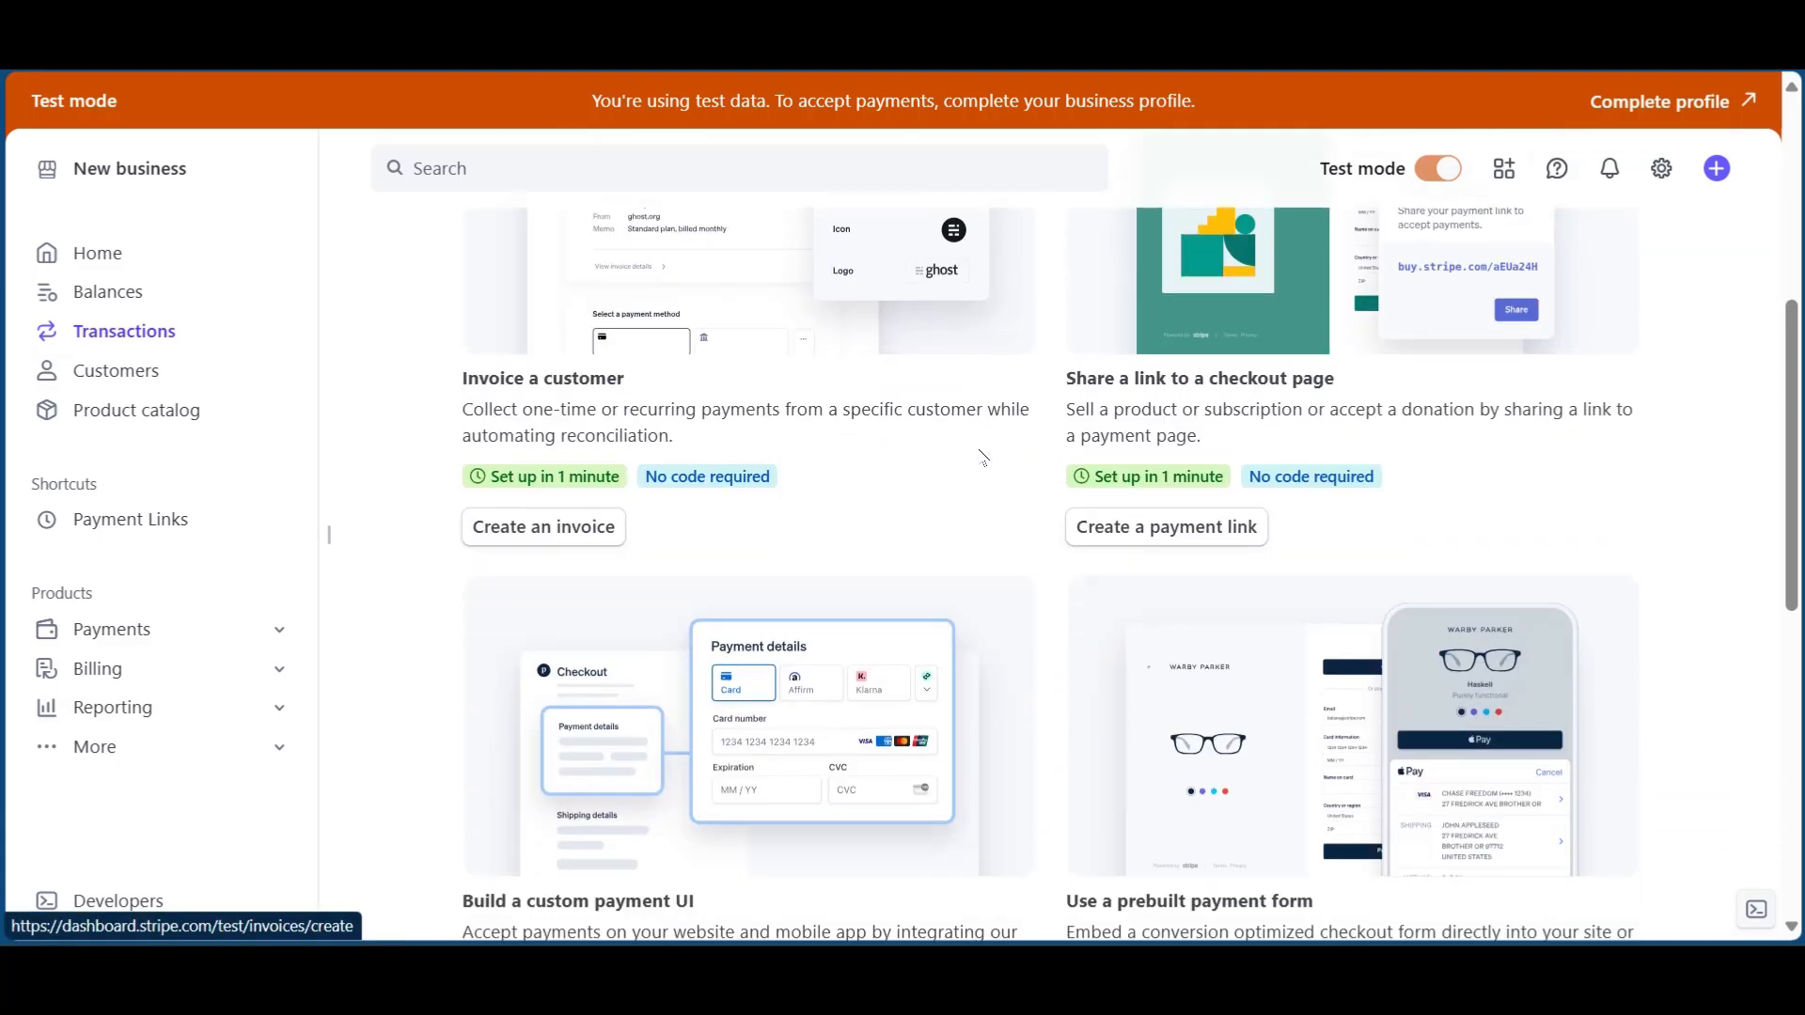
scroll(982, 458, up, 5)
scroll(983, 458, up, 2)
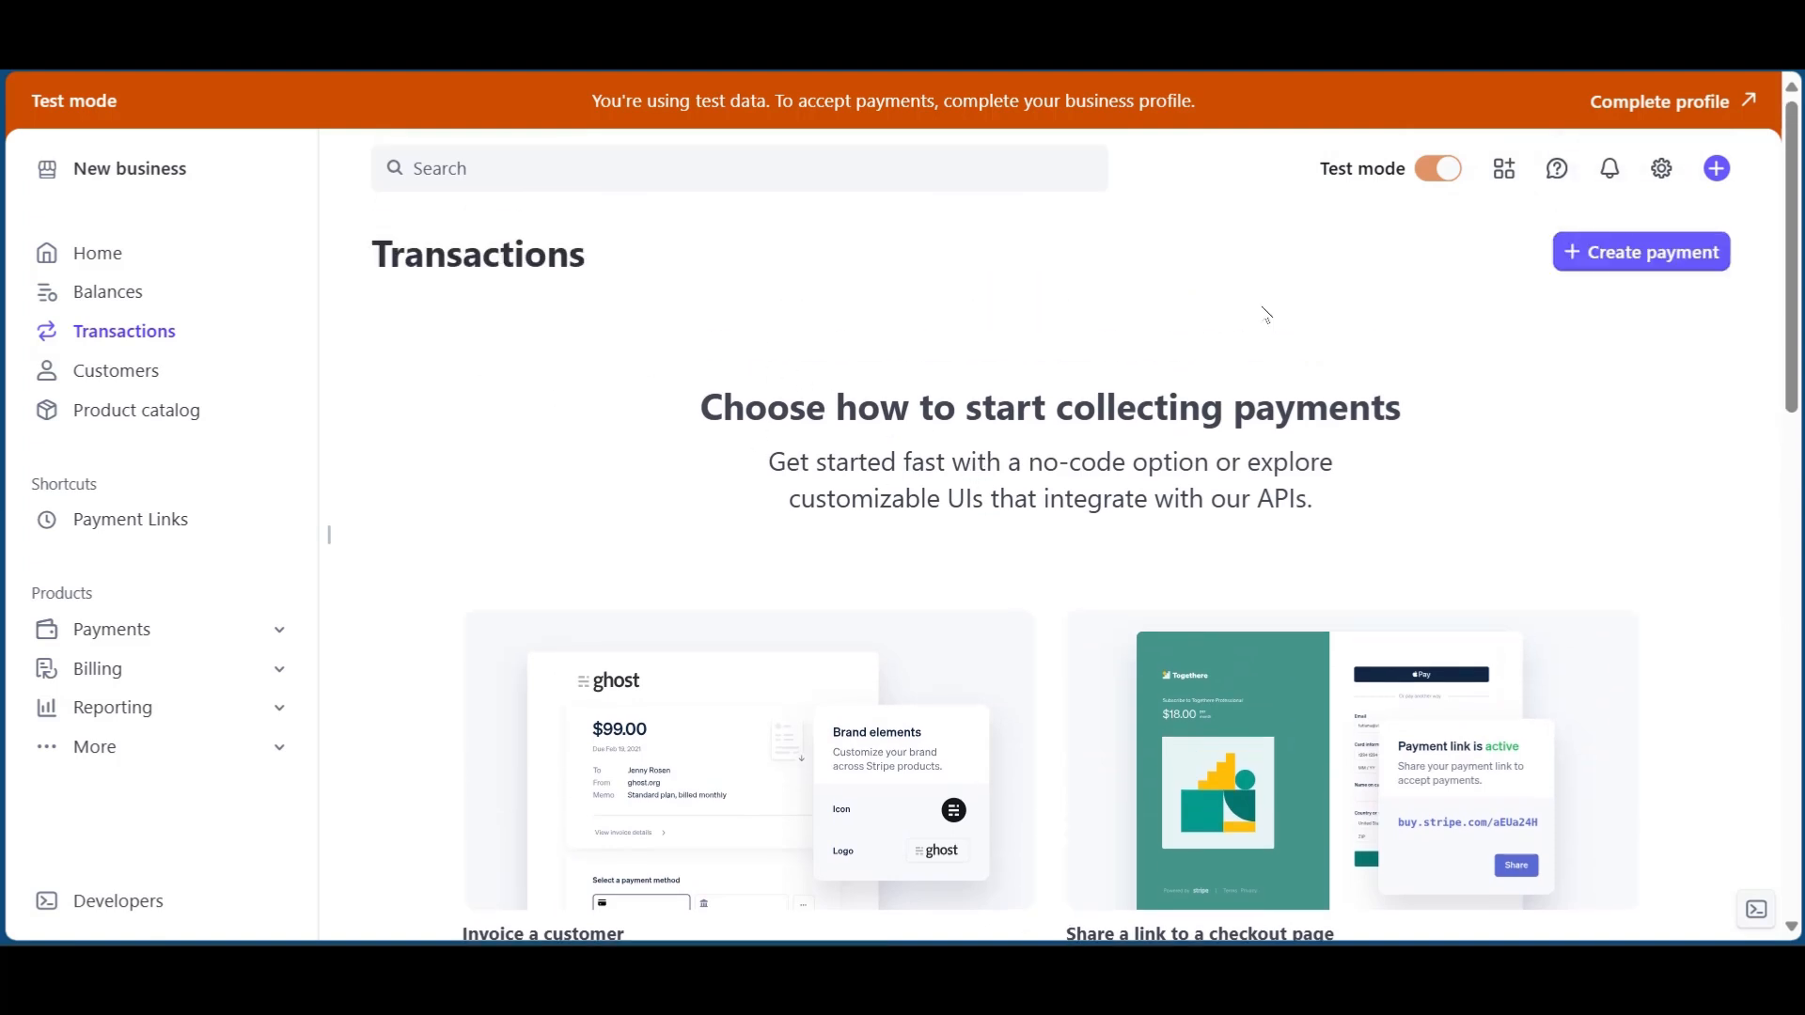
click(1578, 254)
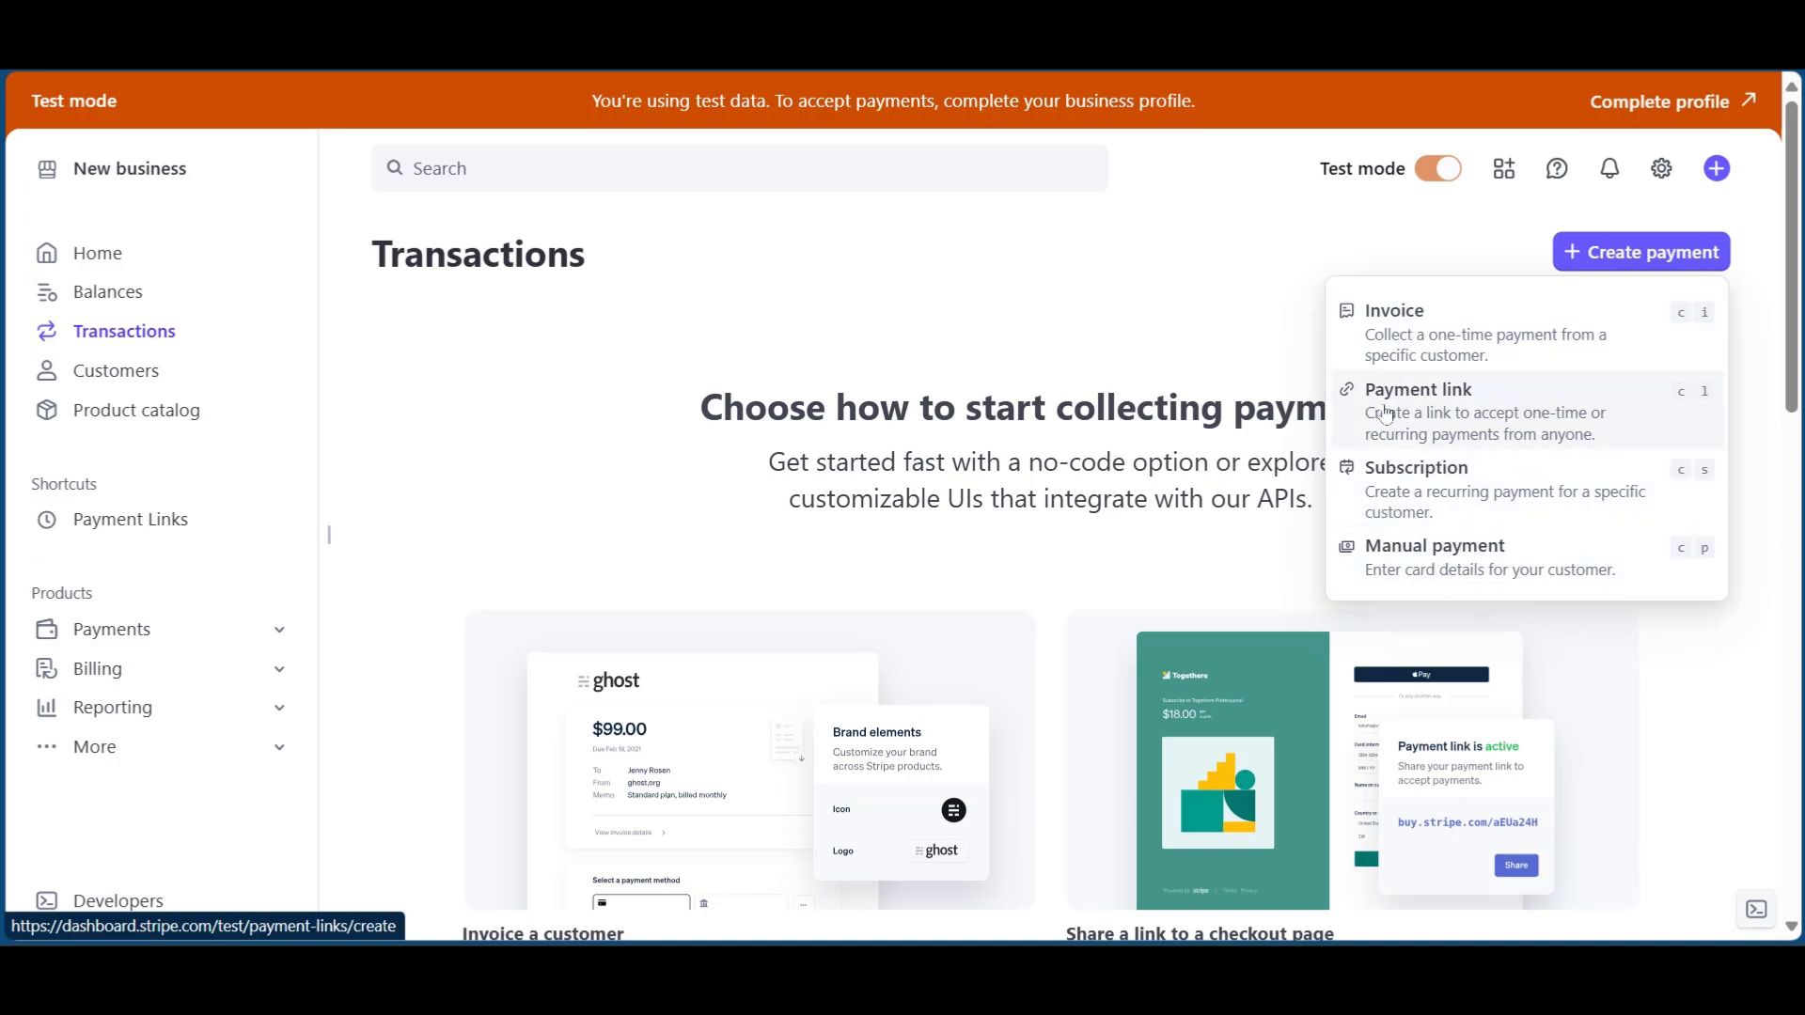
Step: Review the Customers page and the billing and tax fields of the customer creation form, and close it without adding anyone
click(100, 370)
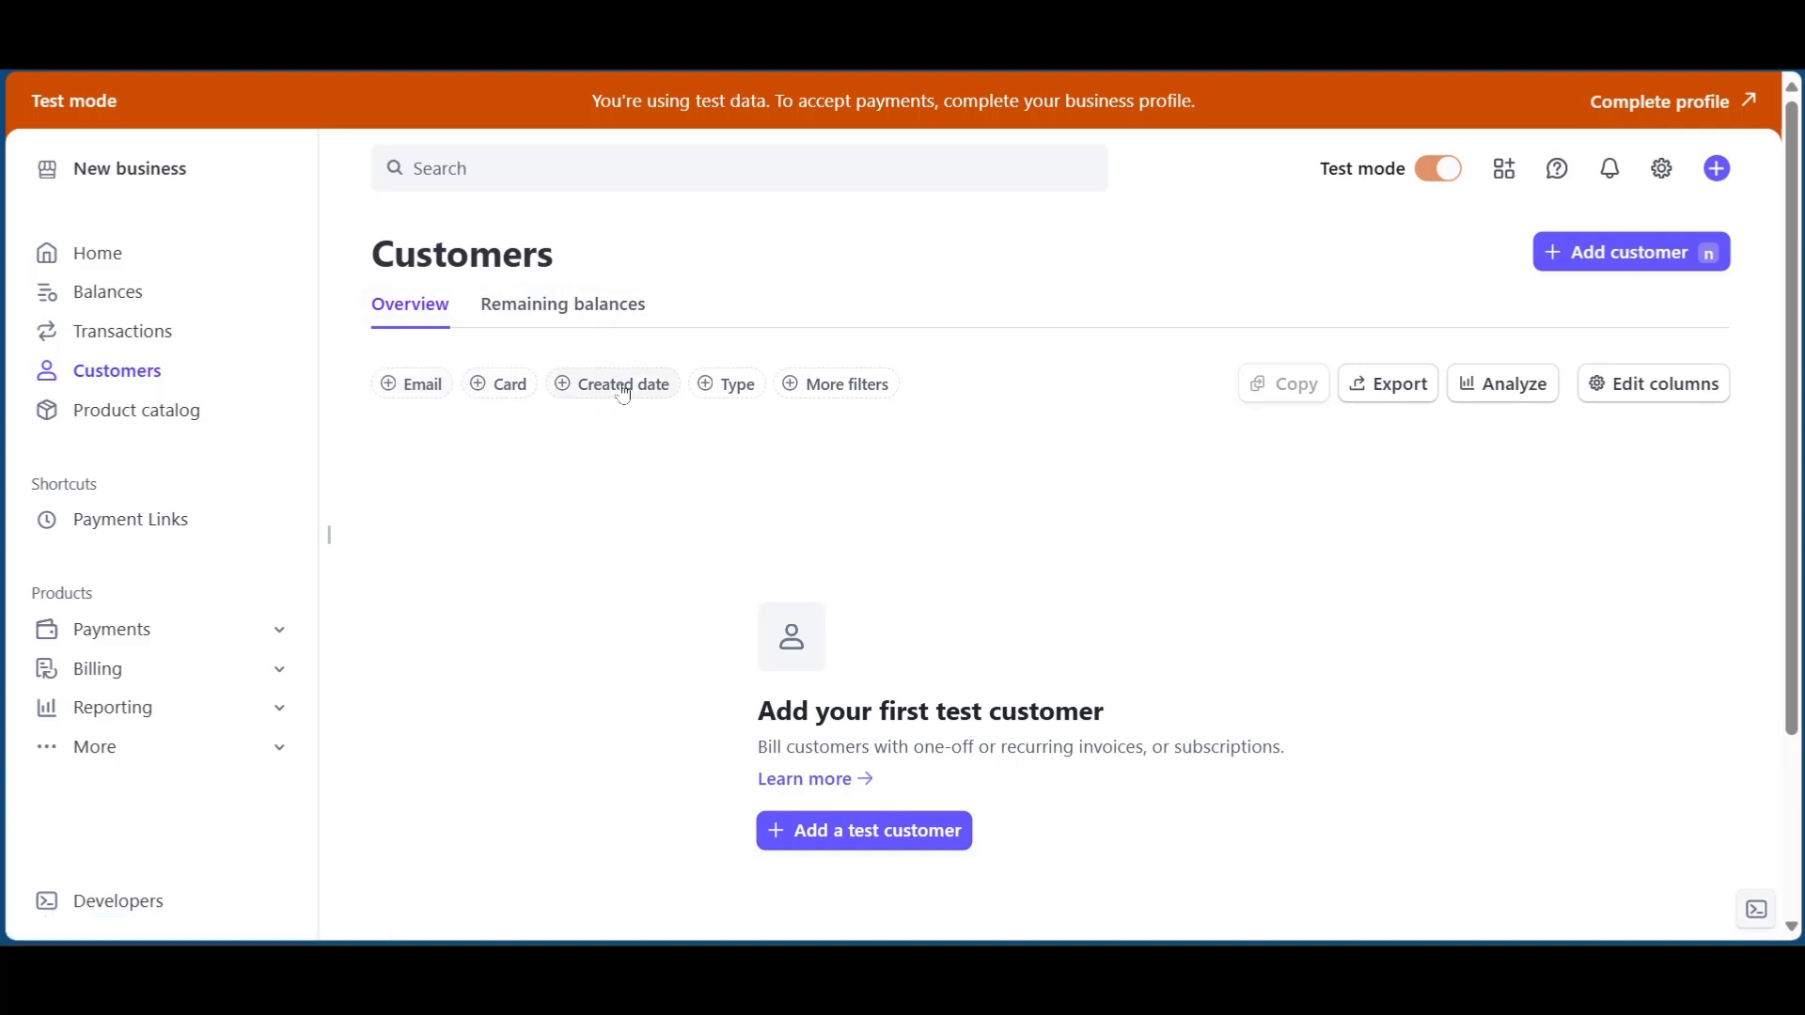
click(838, 834)
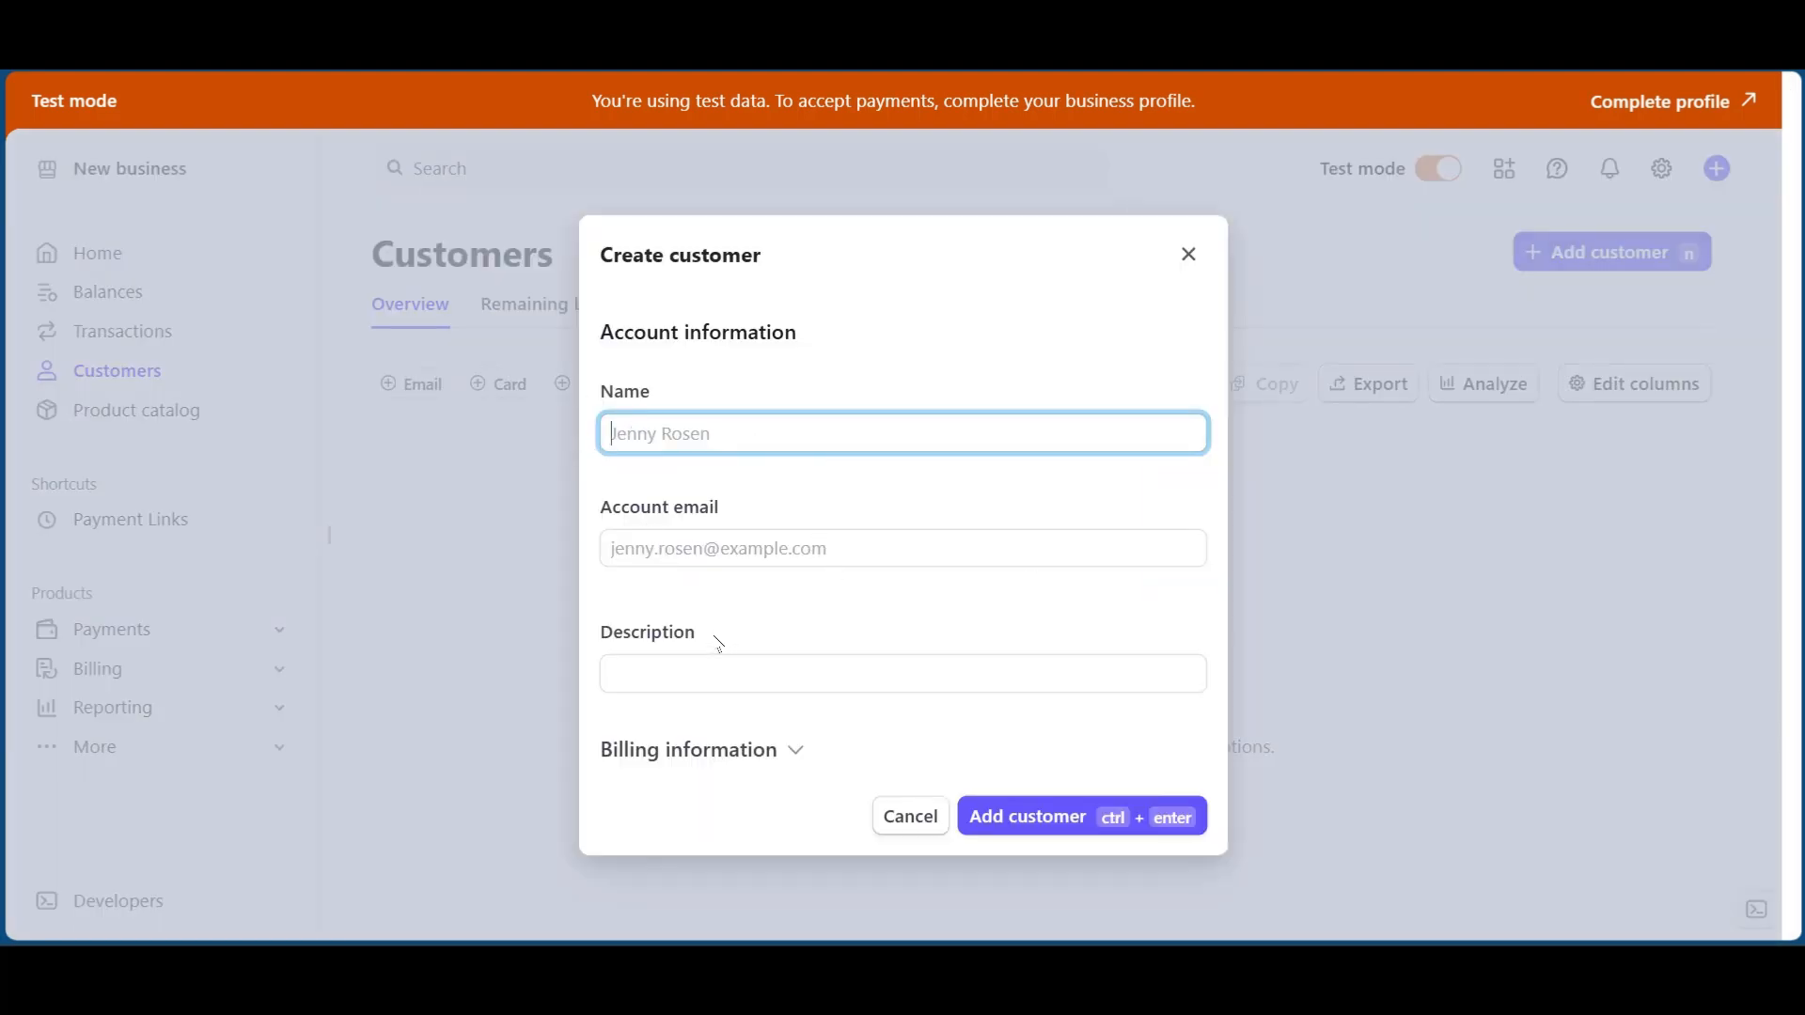
click(796, 751)
scroll(697, 655, down, 5)
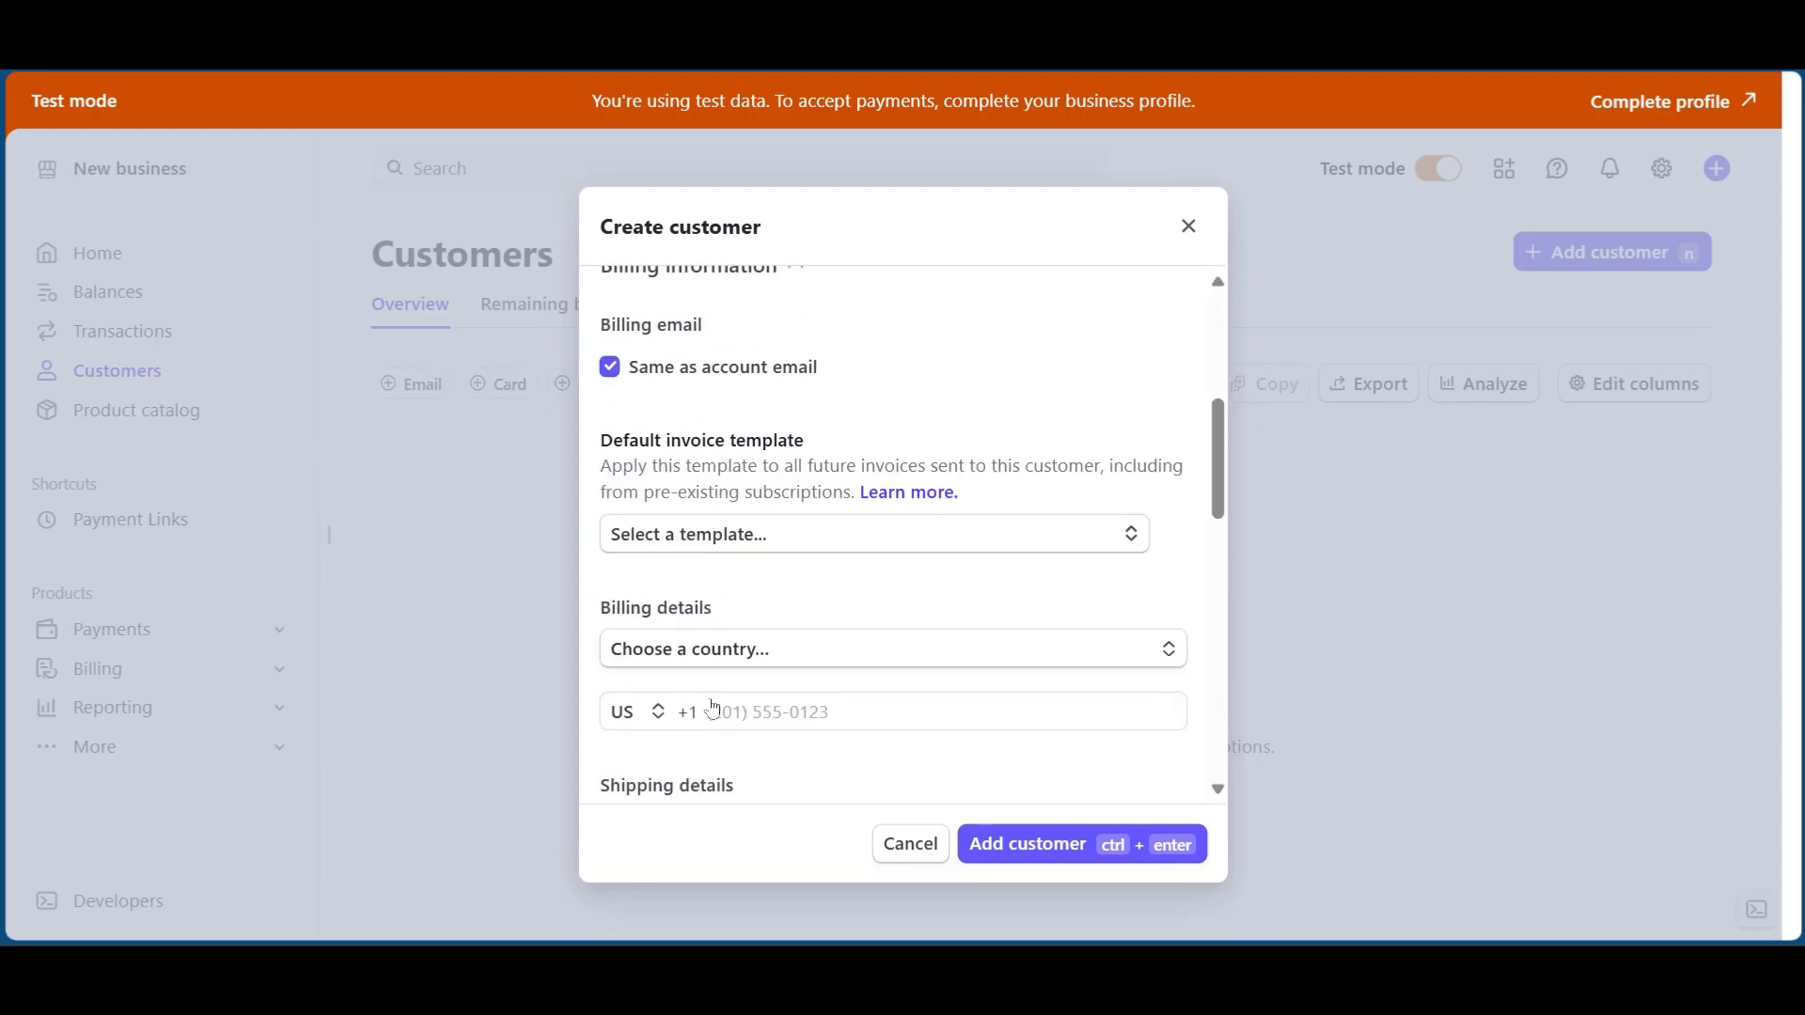
scroll(697, 656, up, 5)
scroll(1218, 461, down, 10)
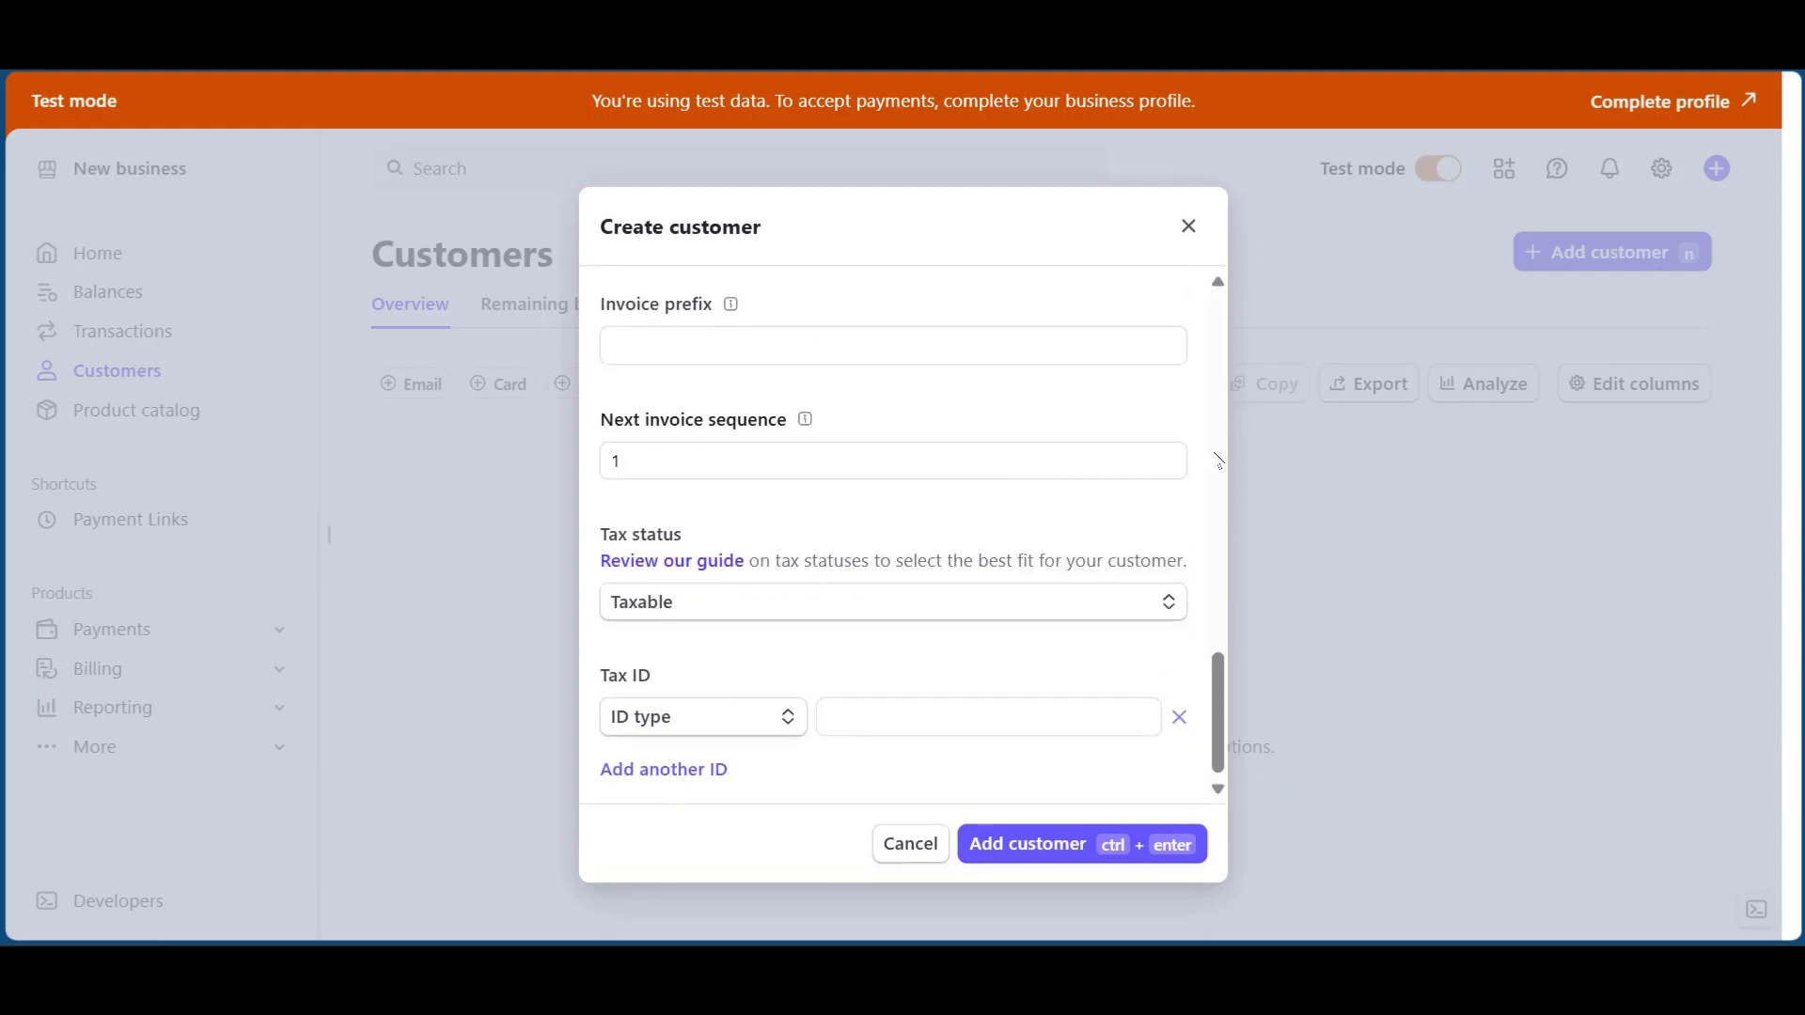
click(1351, 566)
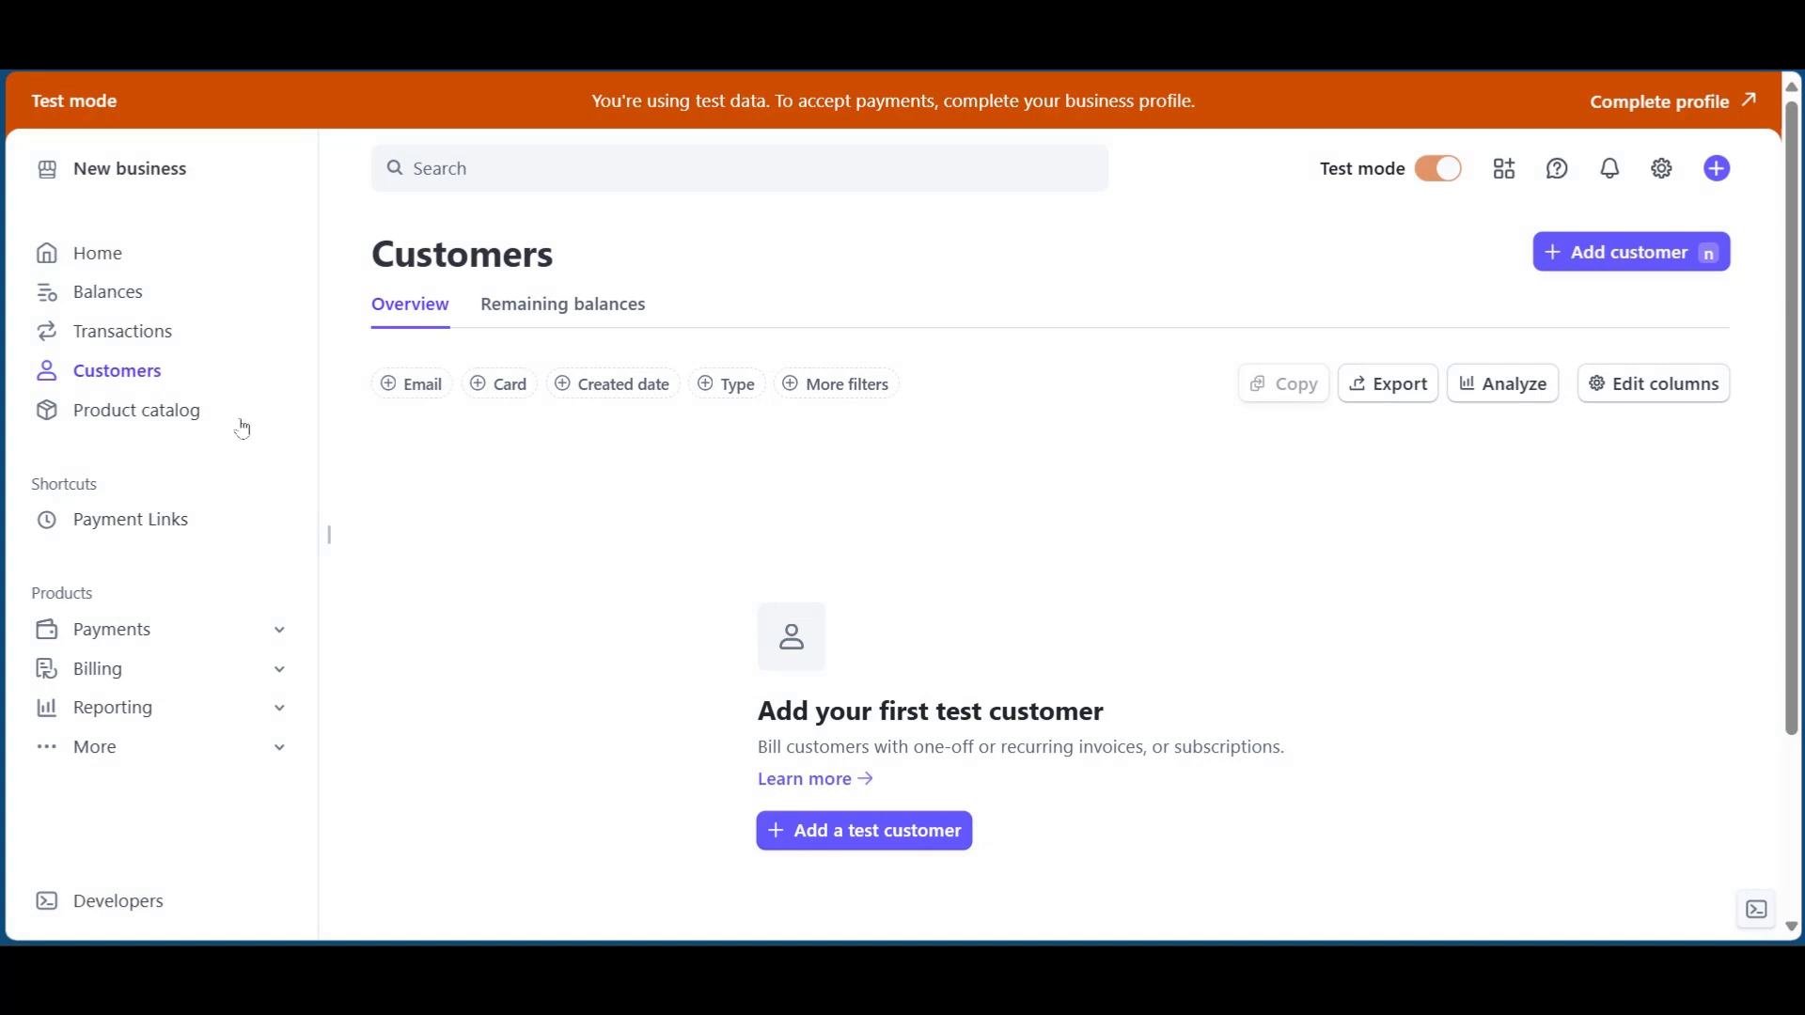
Step: Review the Product catalog page and its option for adding a first test product
click(180, 425)
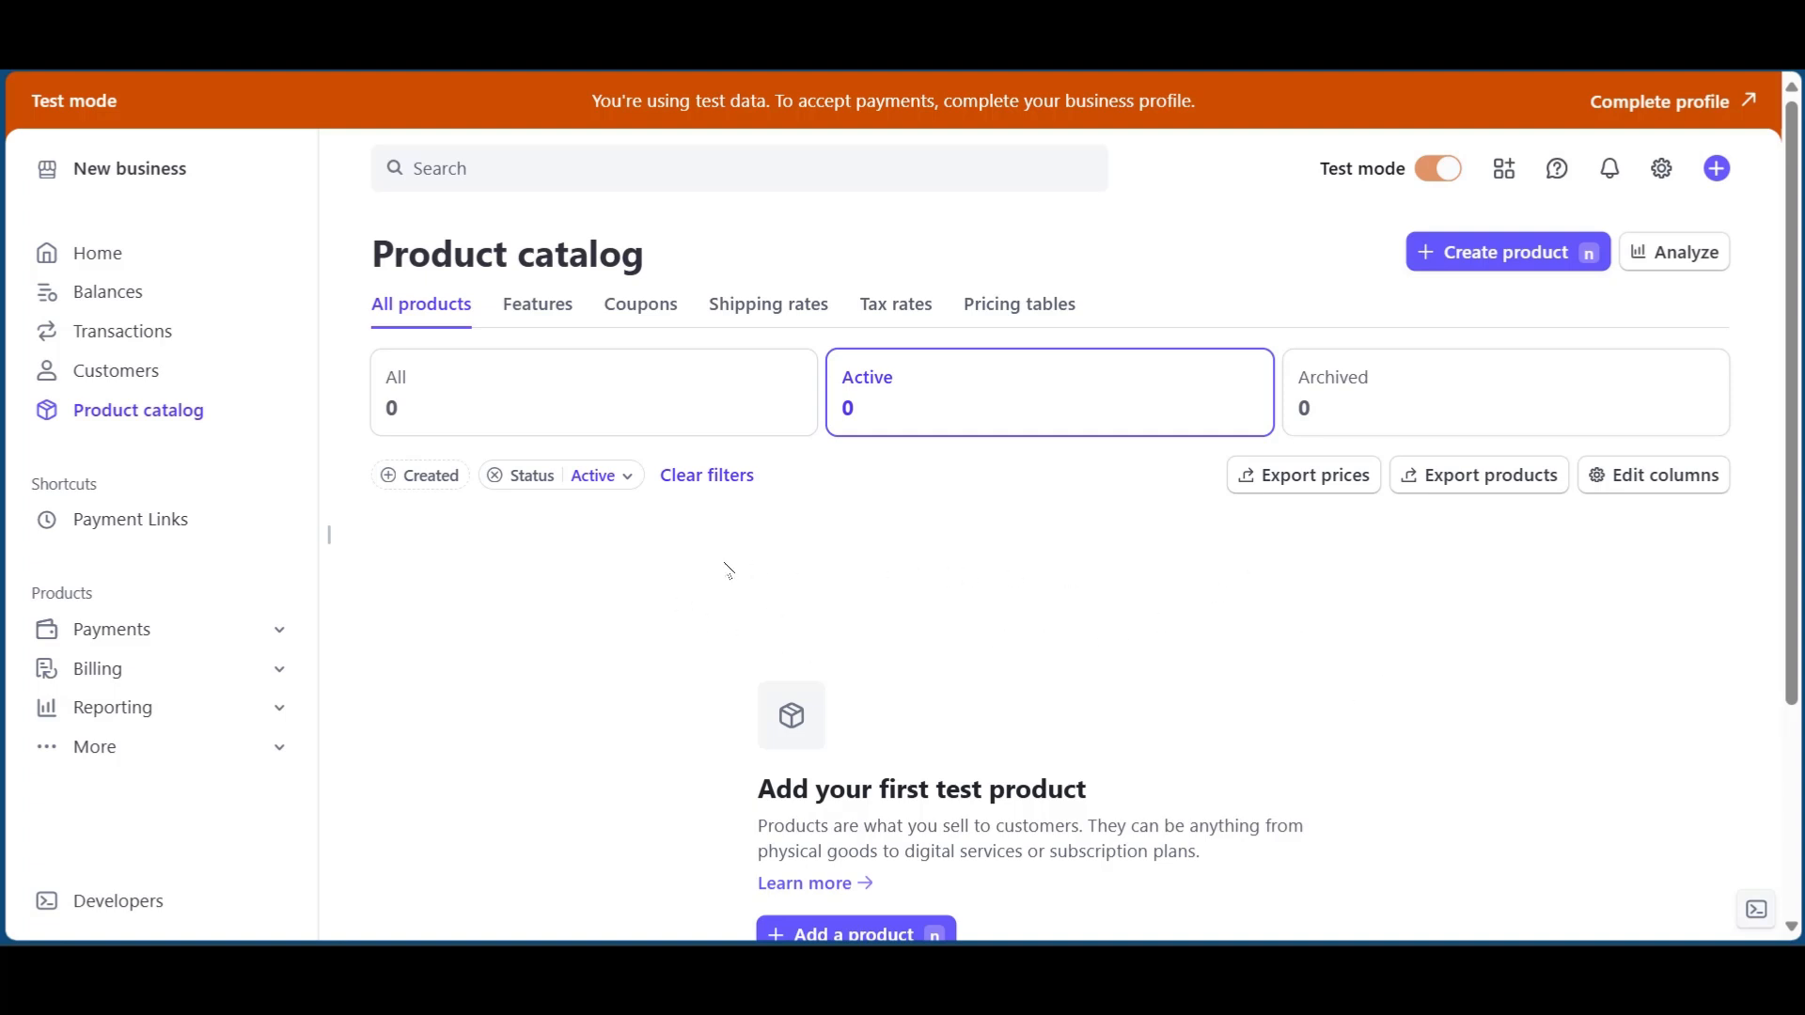
scroll(696, 555, down, 3)
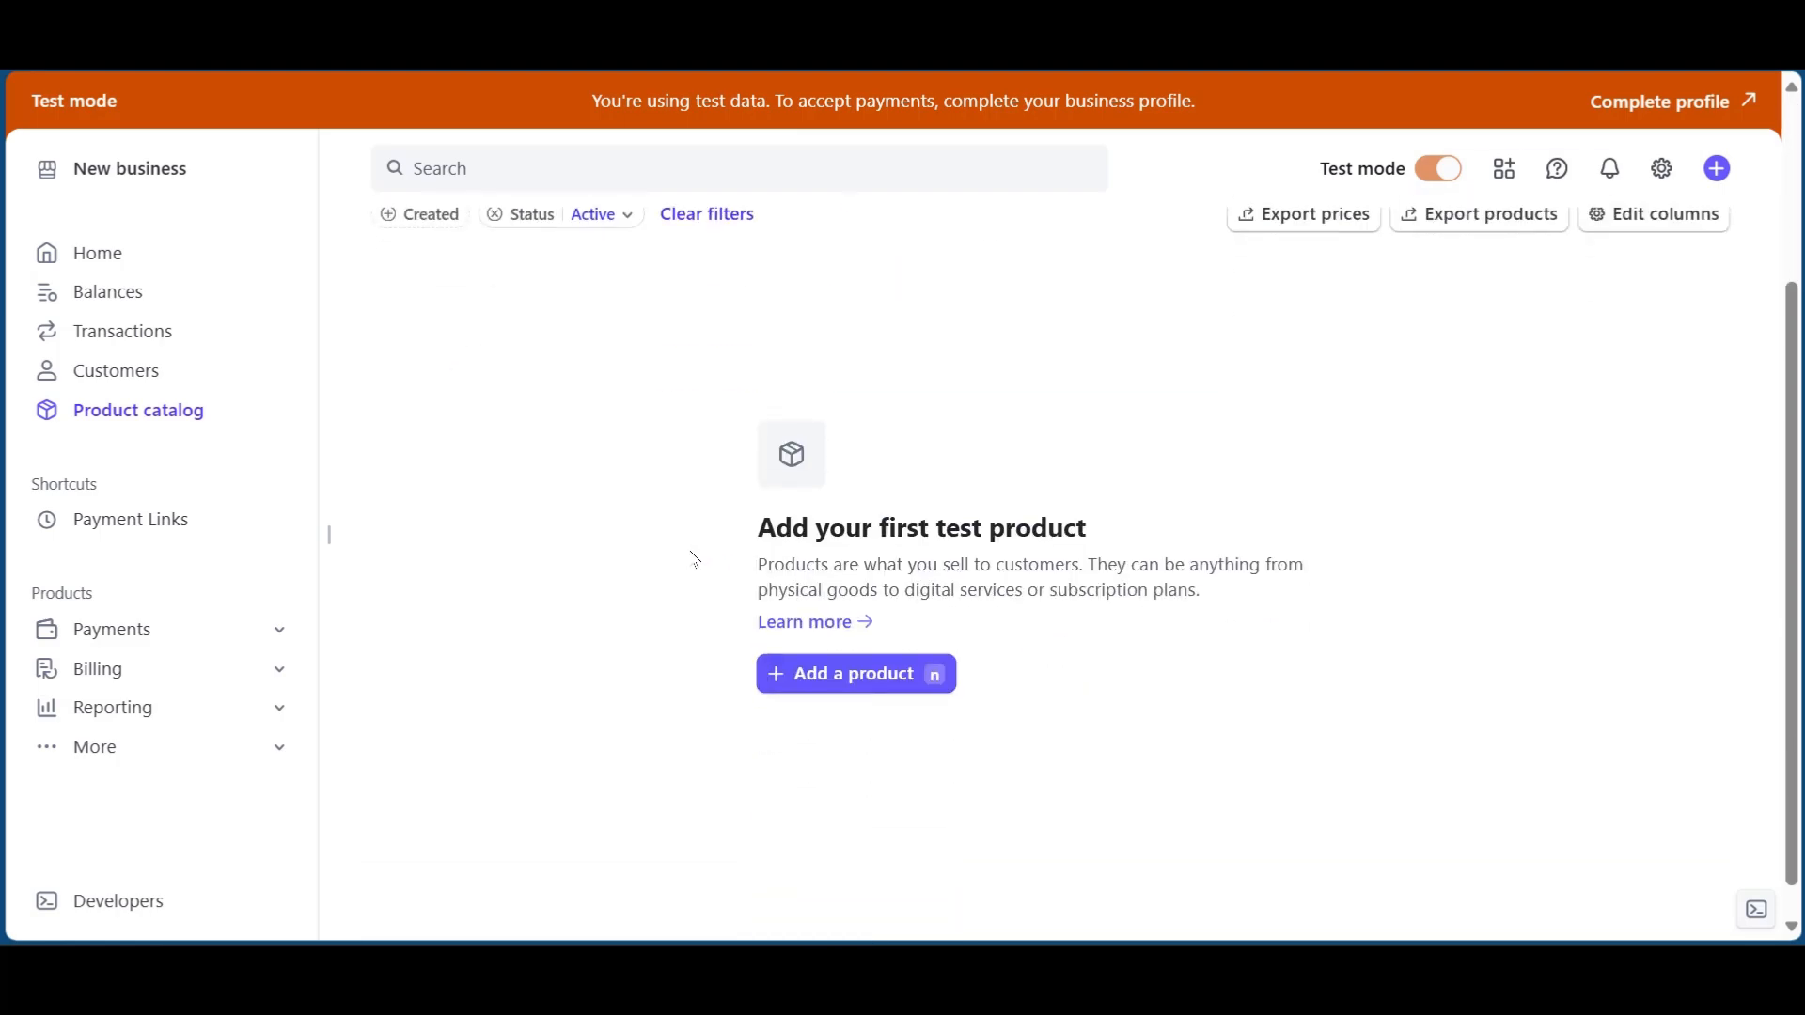
scroll(695, 560, down, 1)
scroll(696, 562, up, 3)
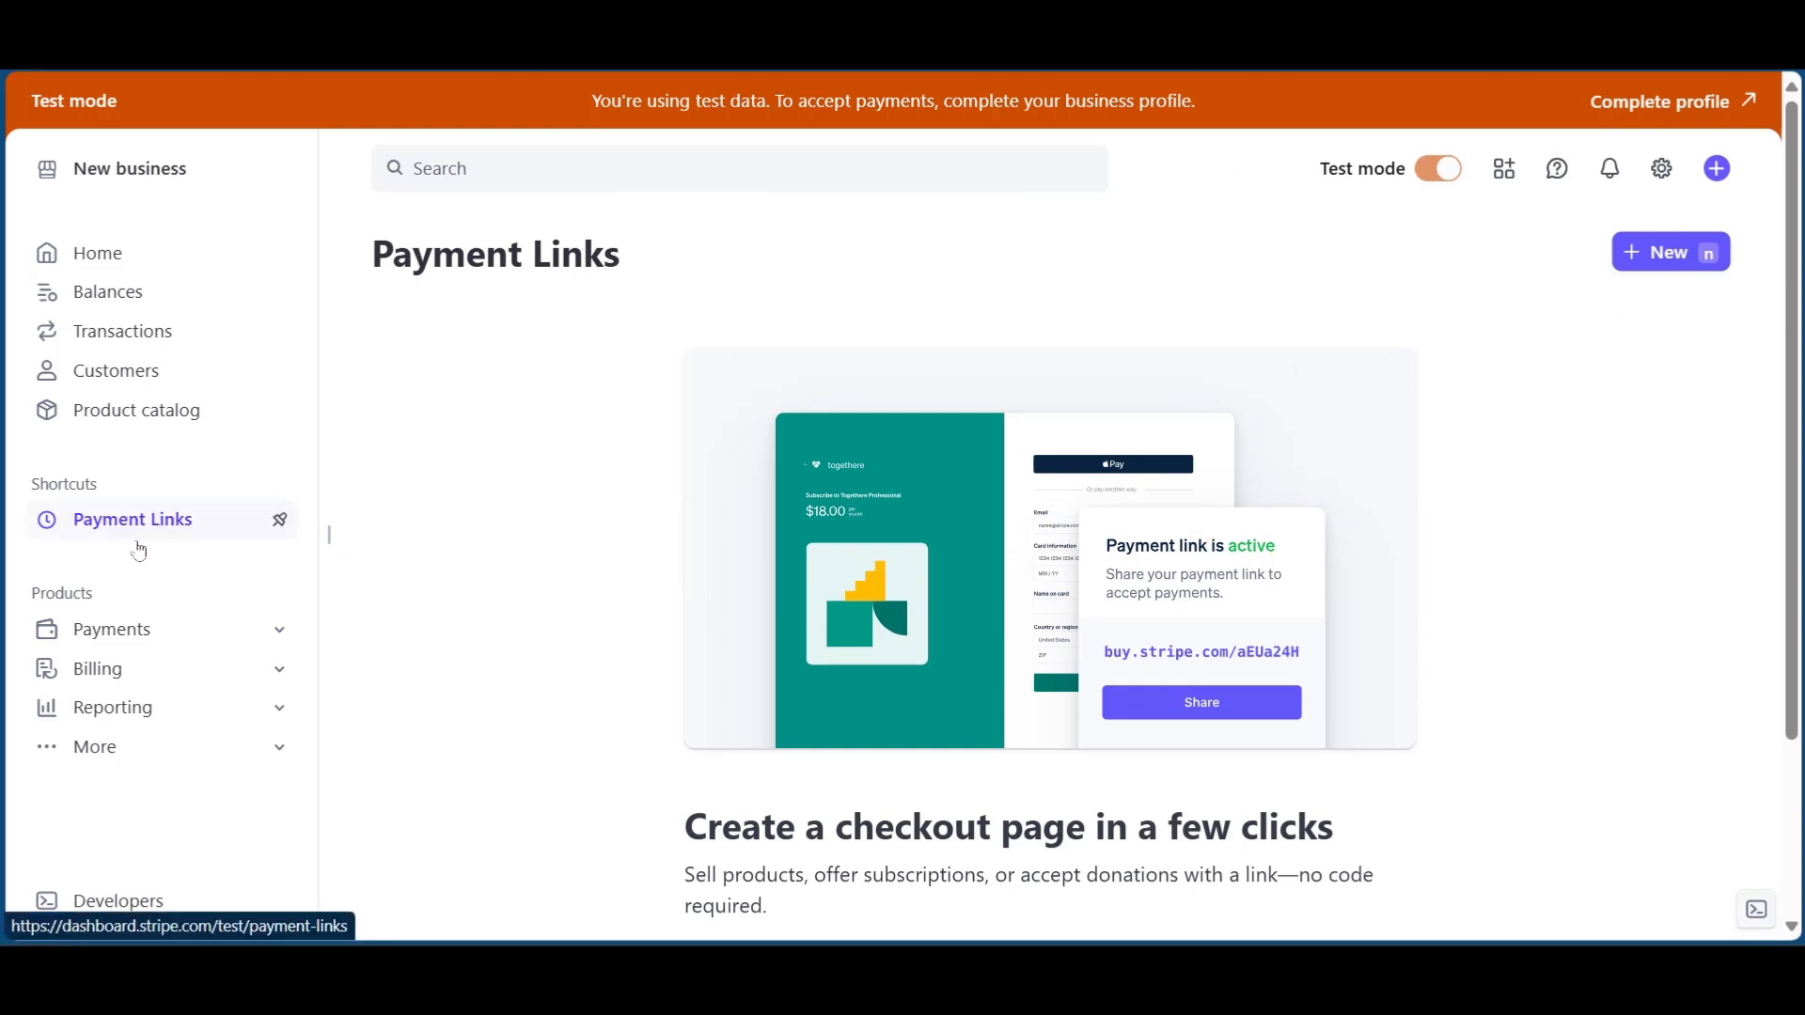
Step: Start a new test payment link and set its type to Customers choose what to pay
scroll(1160, 805, down, 2)
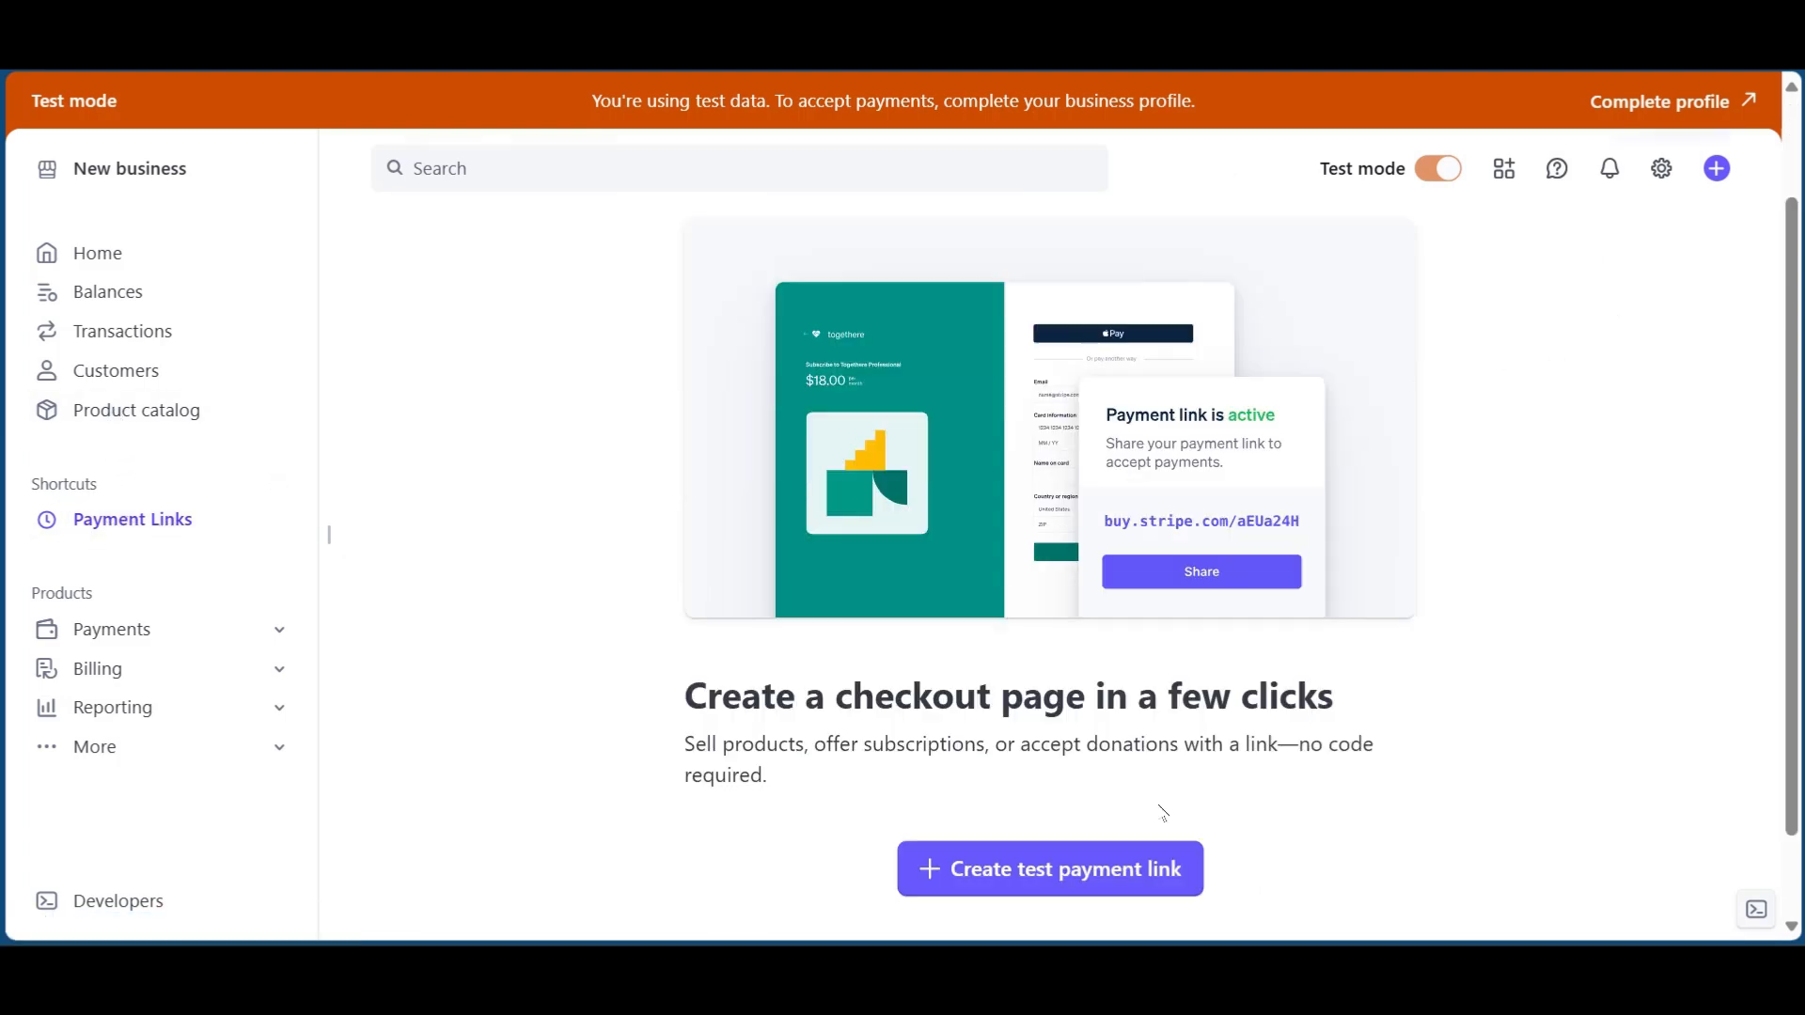
scroll(1160, 806, up, 2)
scroll(1161, 810, down, 2)
scroll(1162, 814, up, 2)
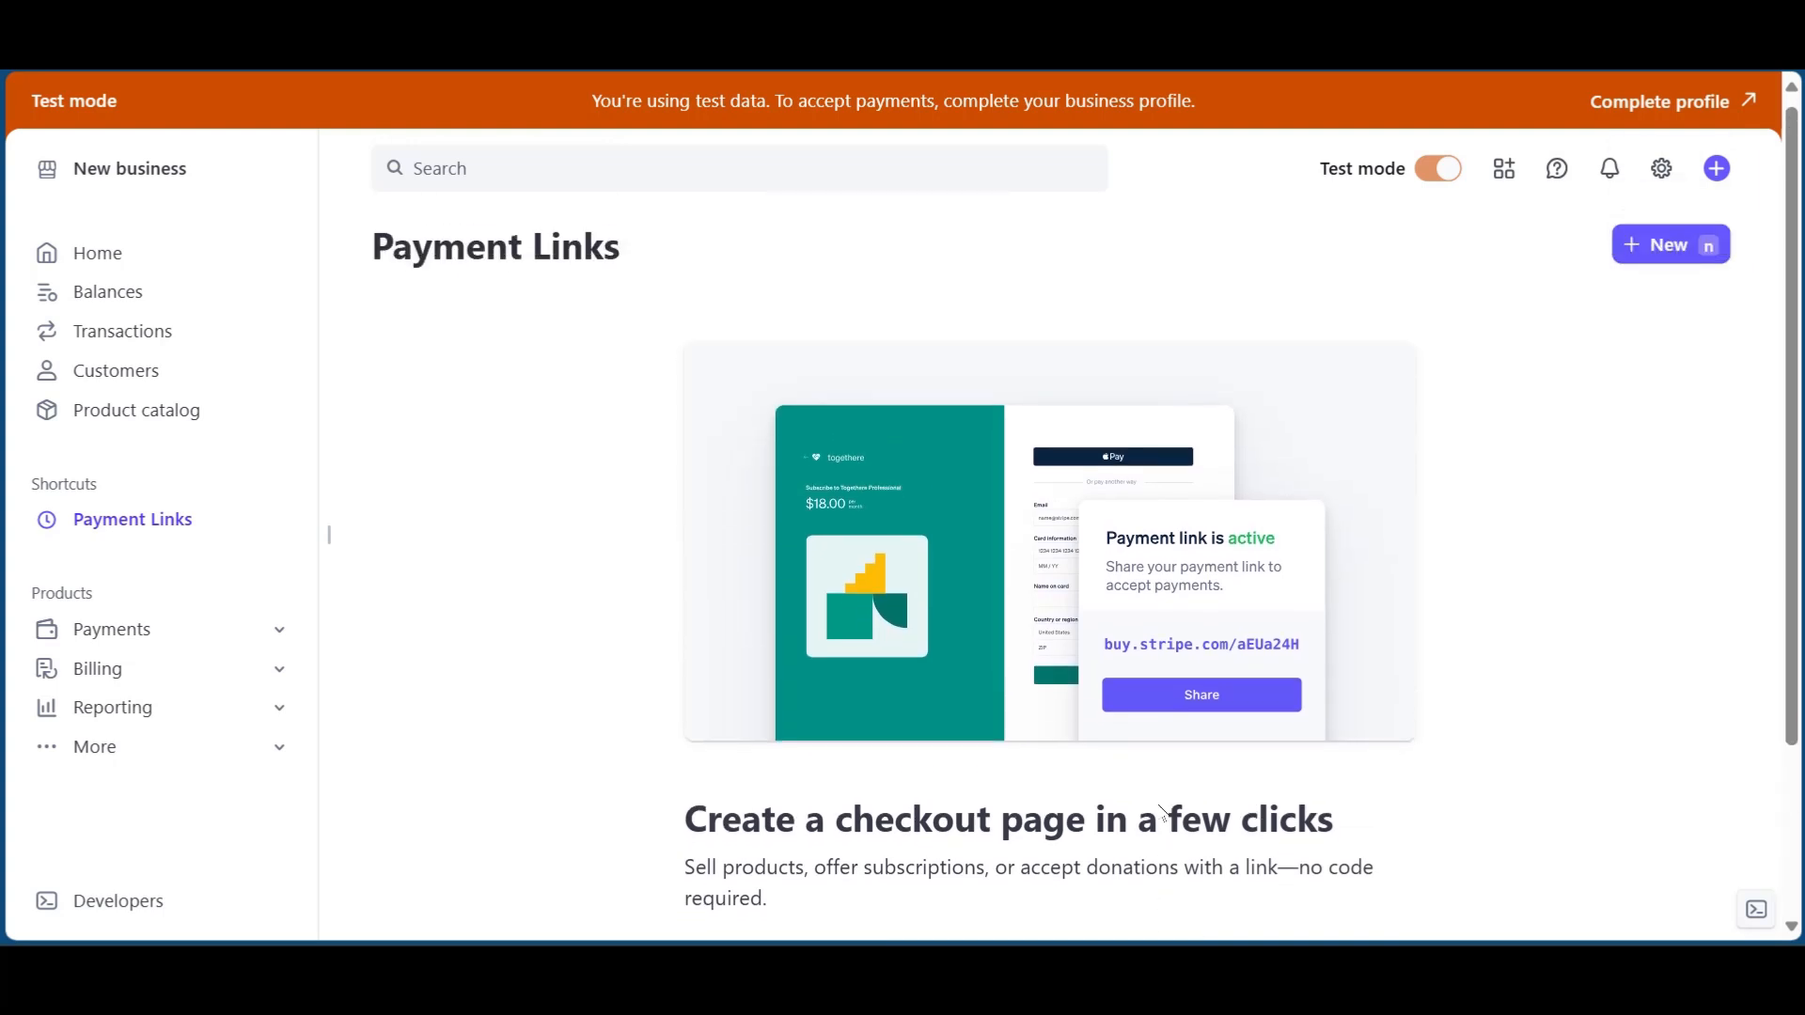
scroll(1222, 658, down, 2)
click(1015, 871)
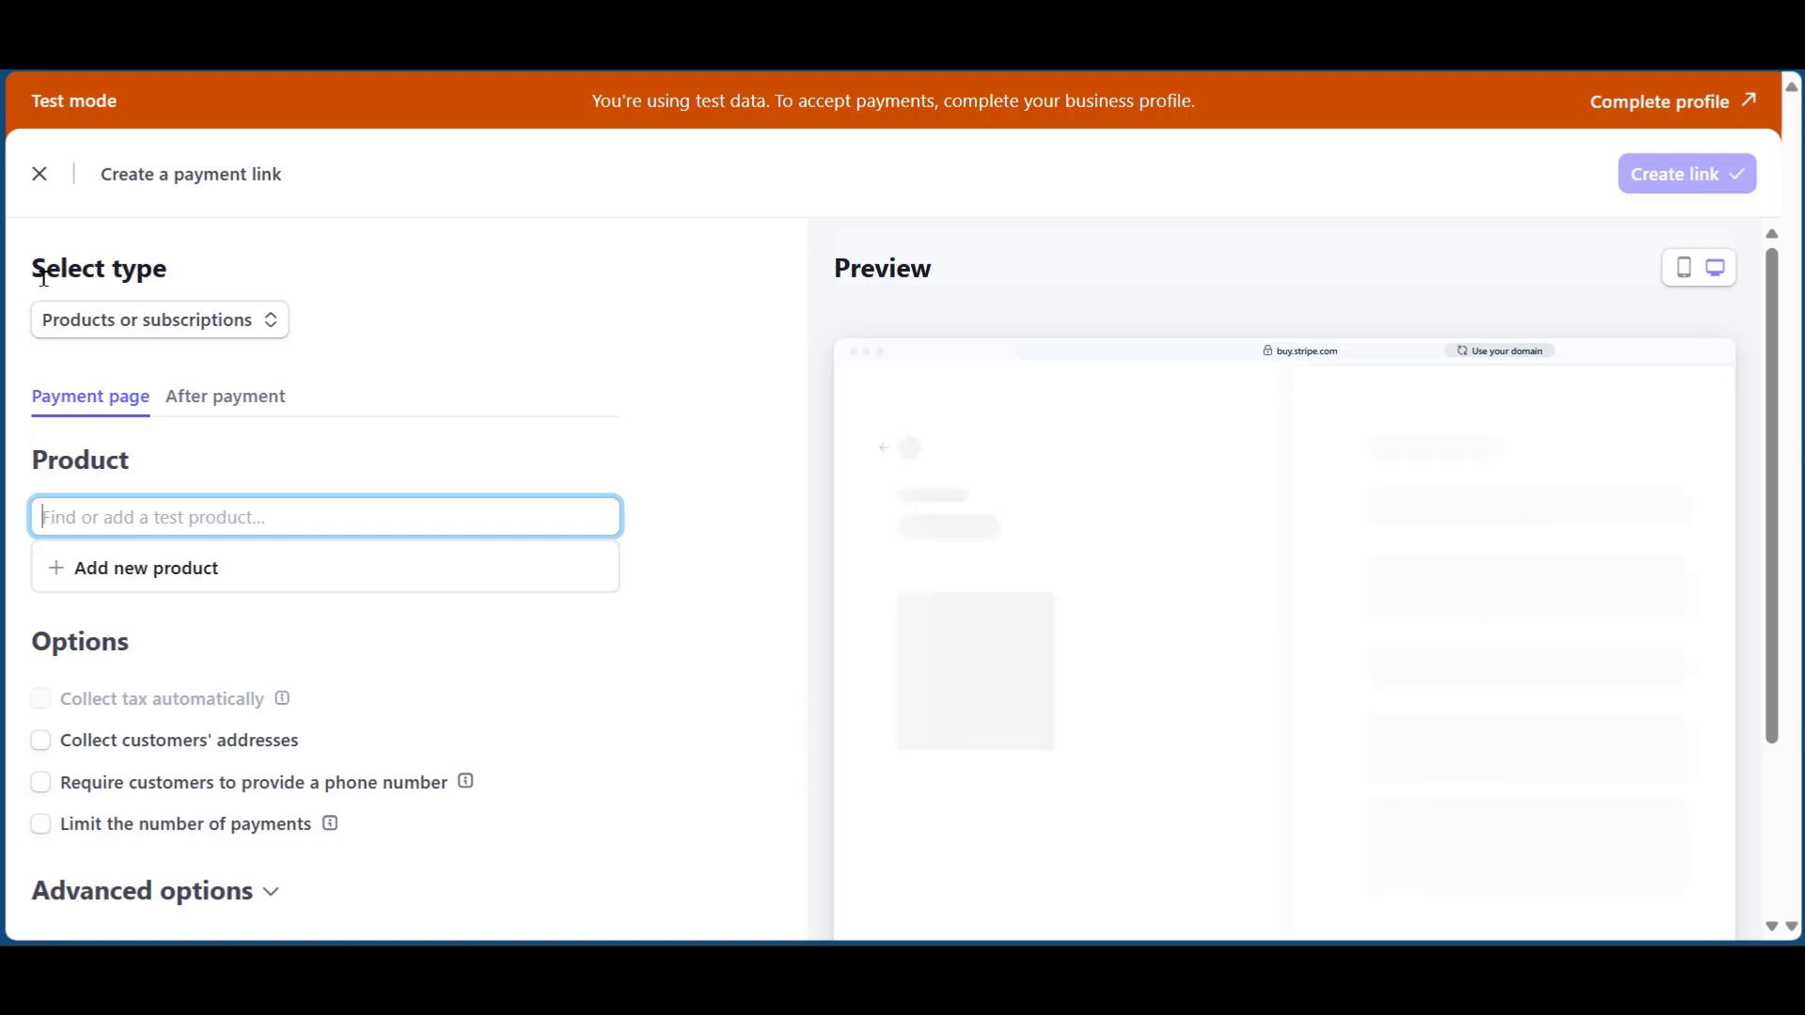
click(158, 327)
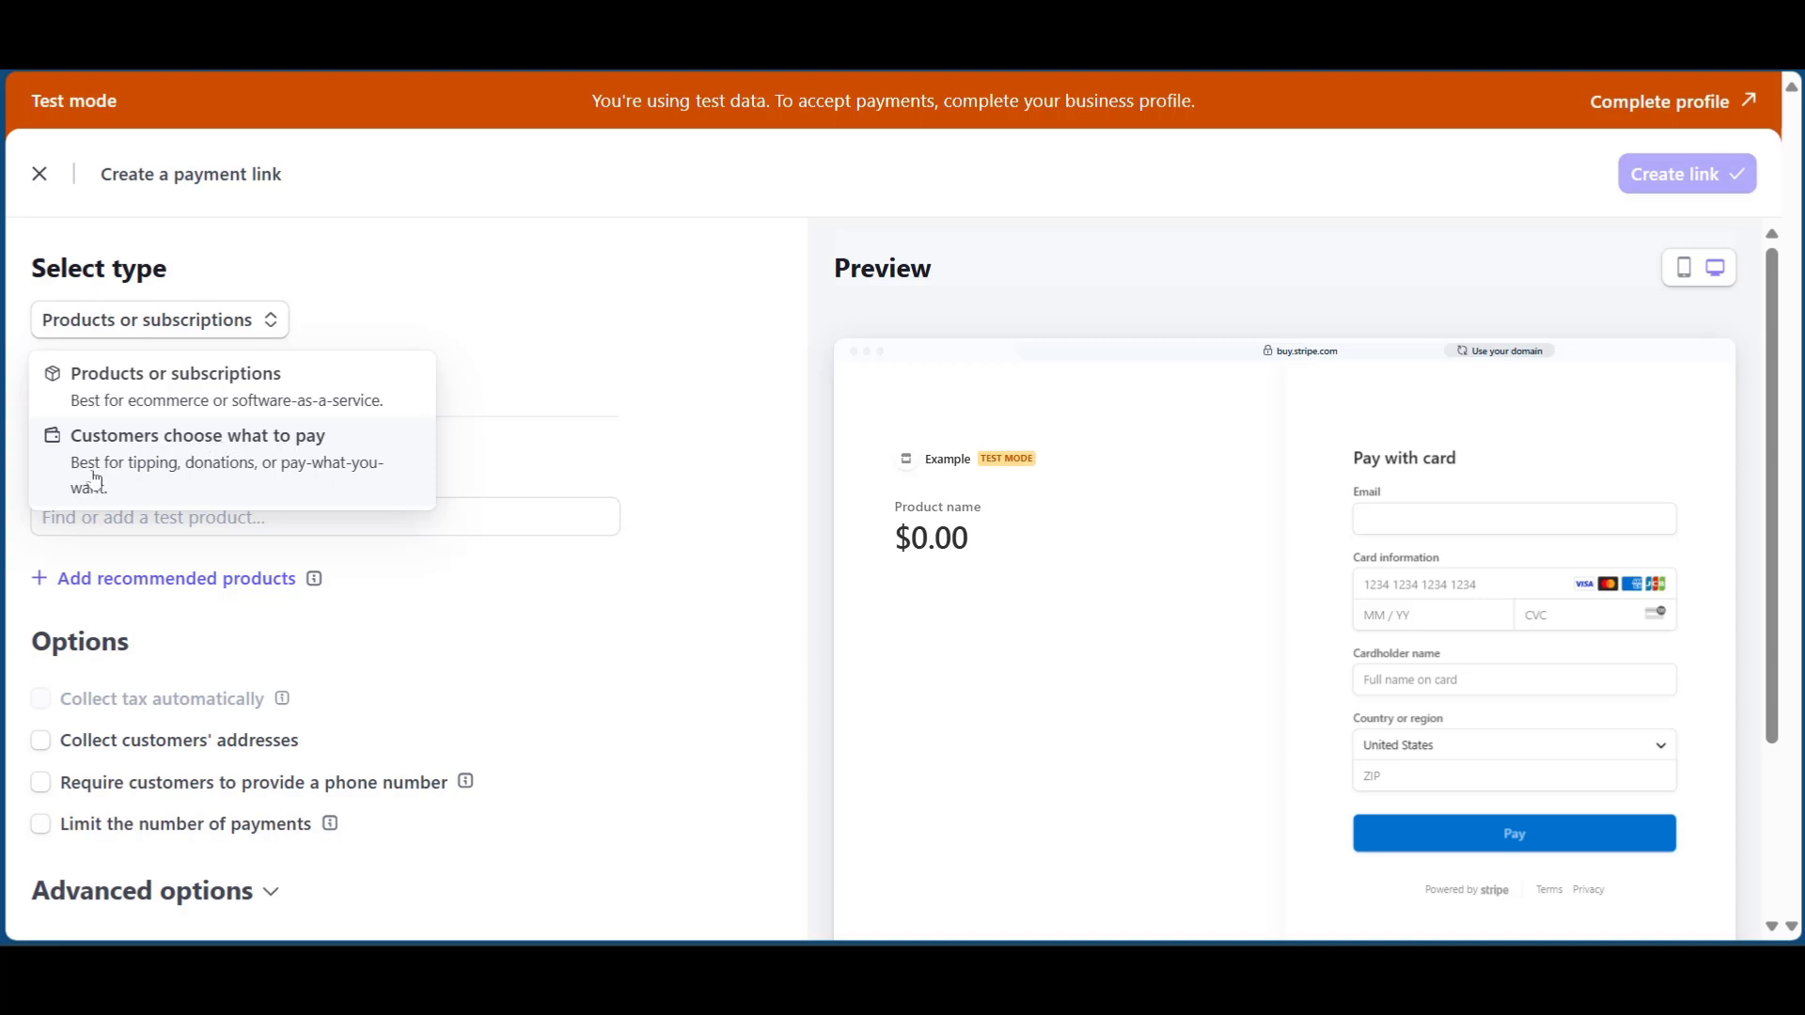
click(228, 466)
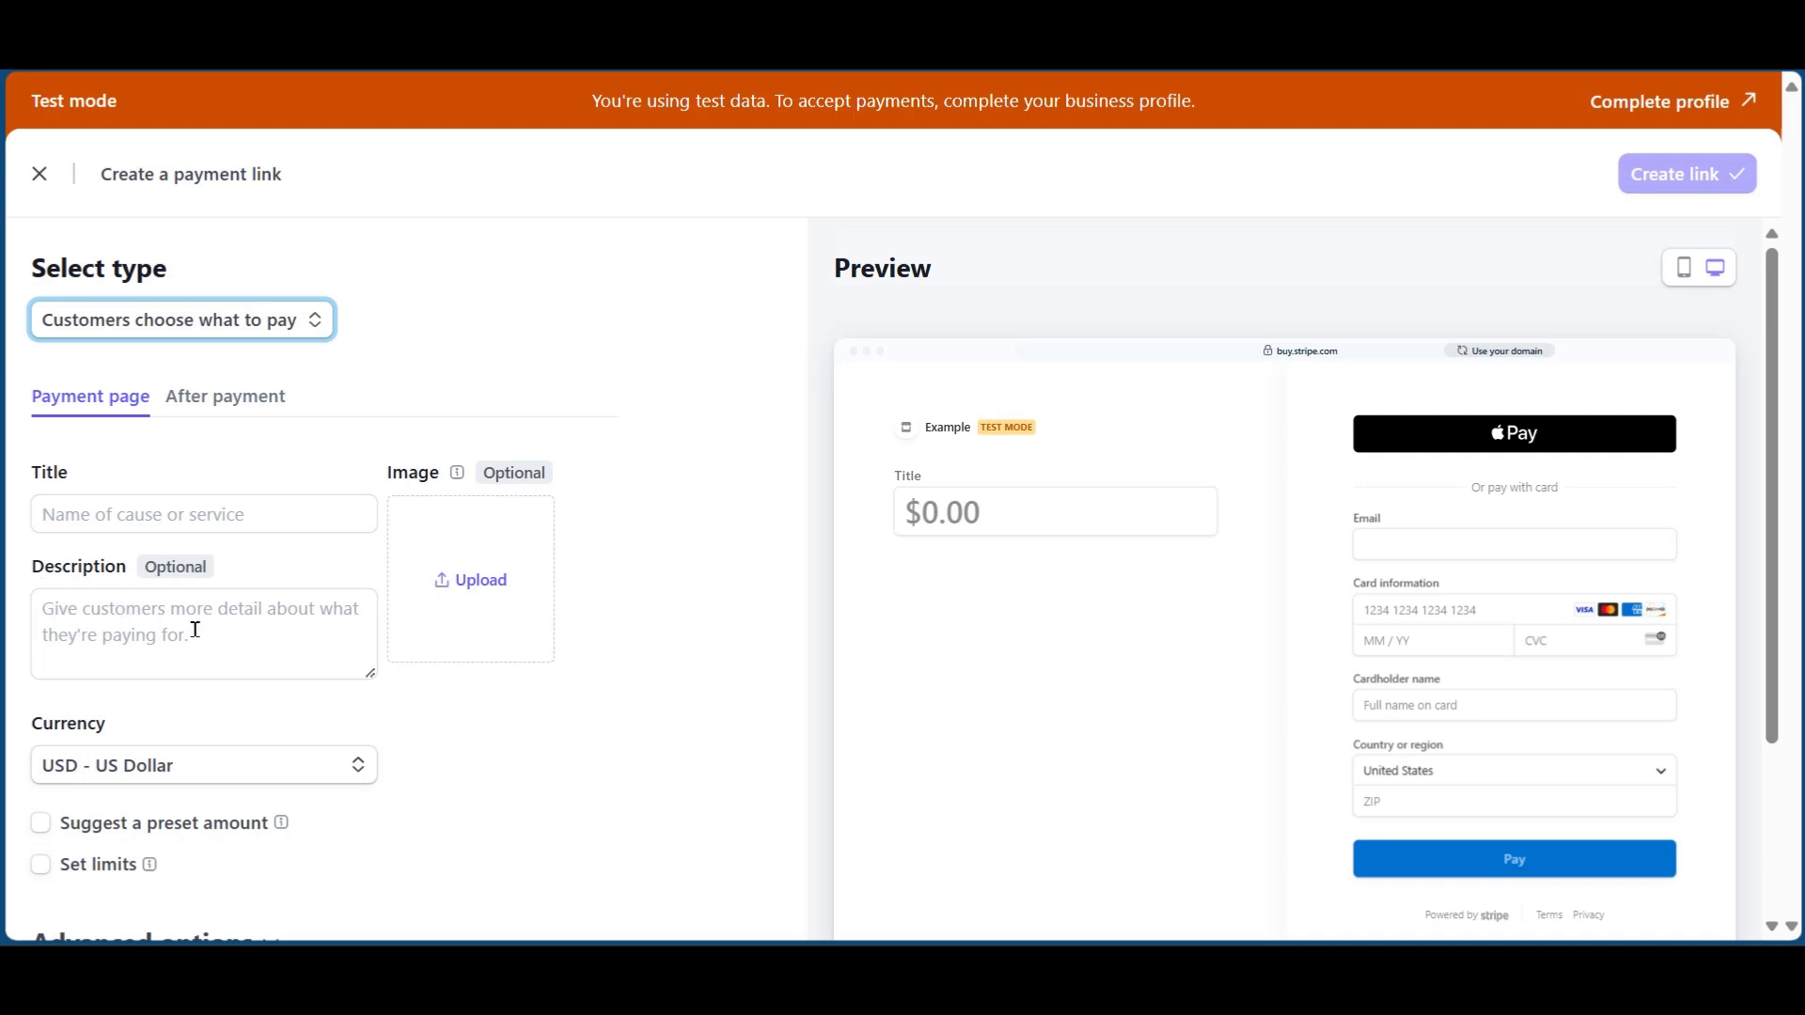
Step: Browse the currencies available for the payment link and close the list without changing the selection
scroll(194, 629, down, 3)
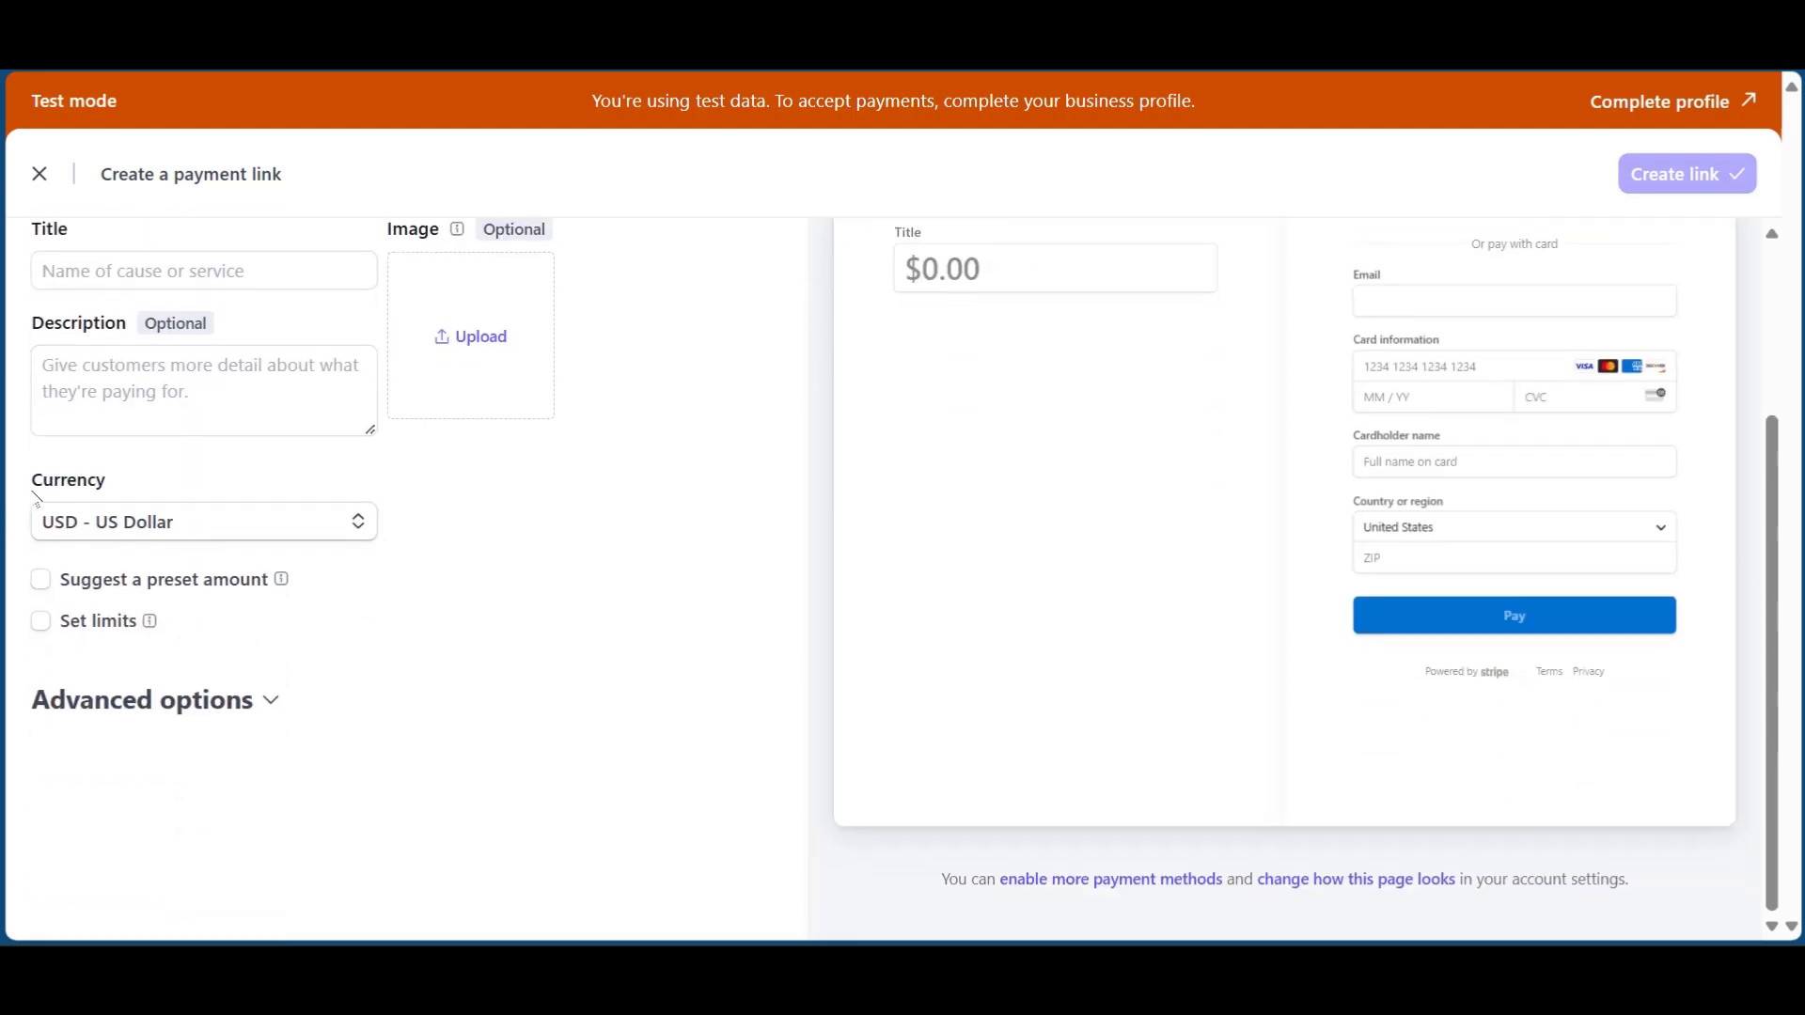
click(112, 525)
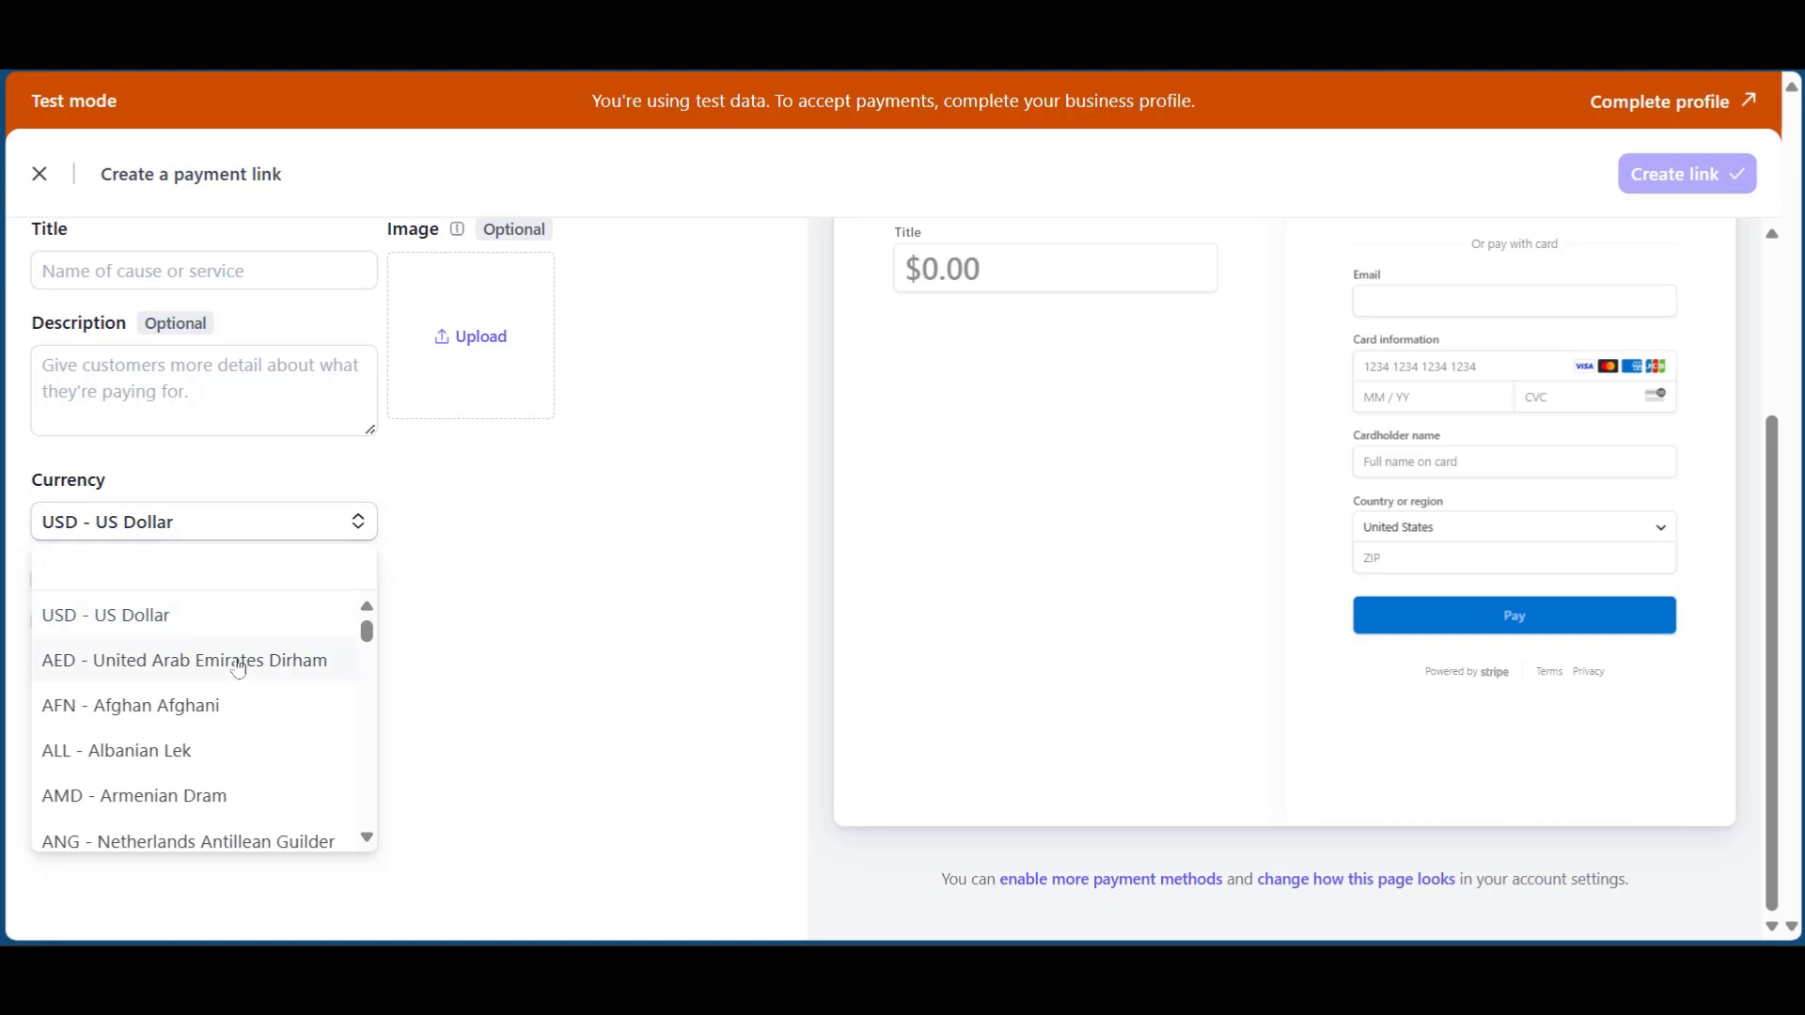
scroll(235, 663, down, 15)
scroll(239, 669, down, 15)
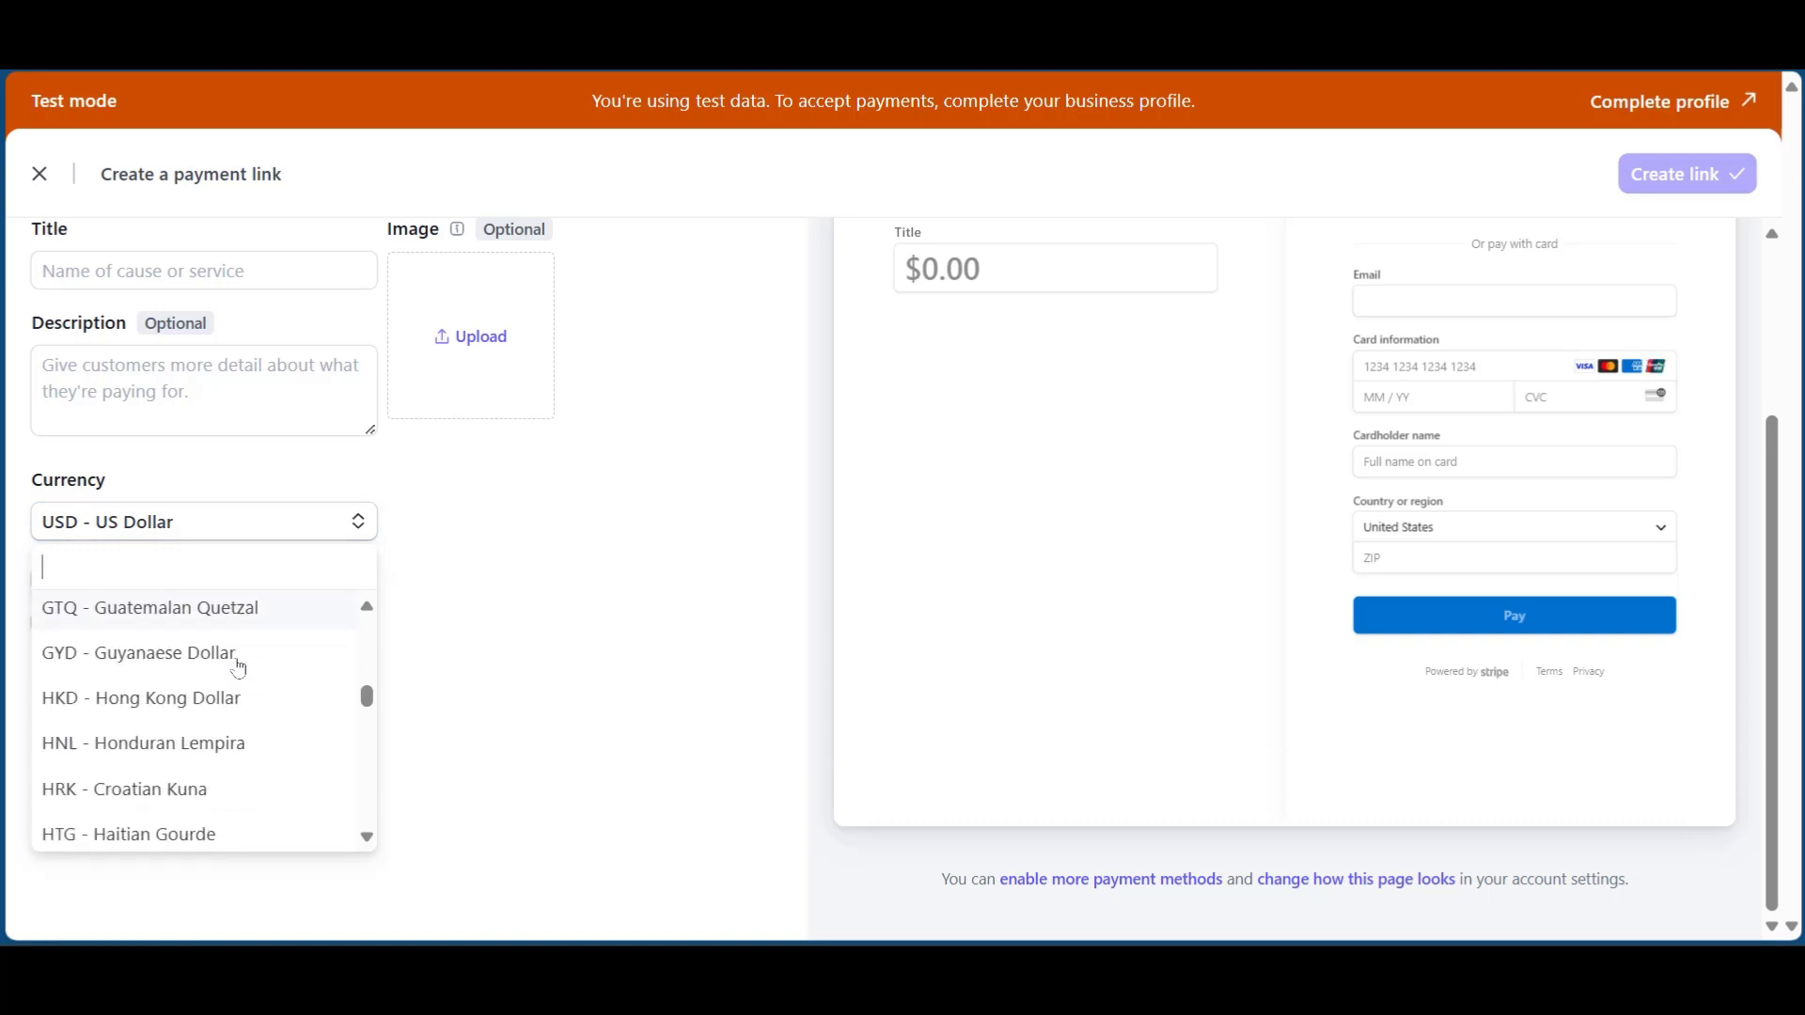
scroll(239, 669, down, 3)
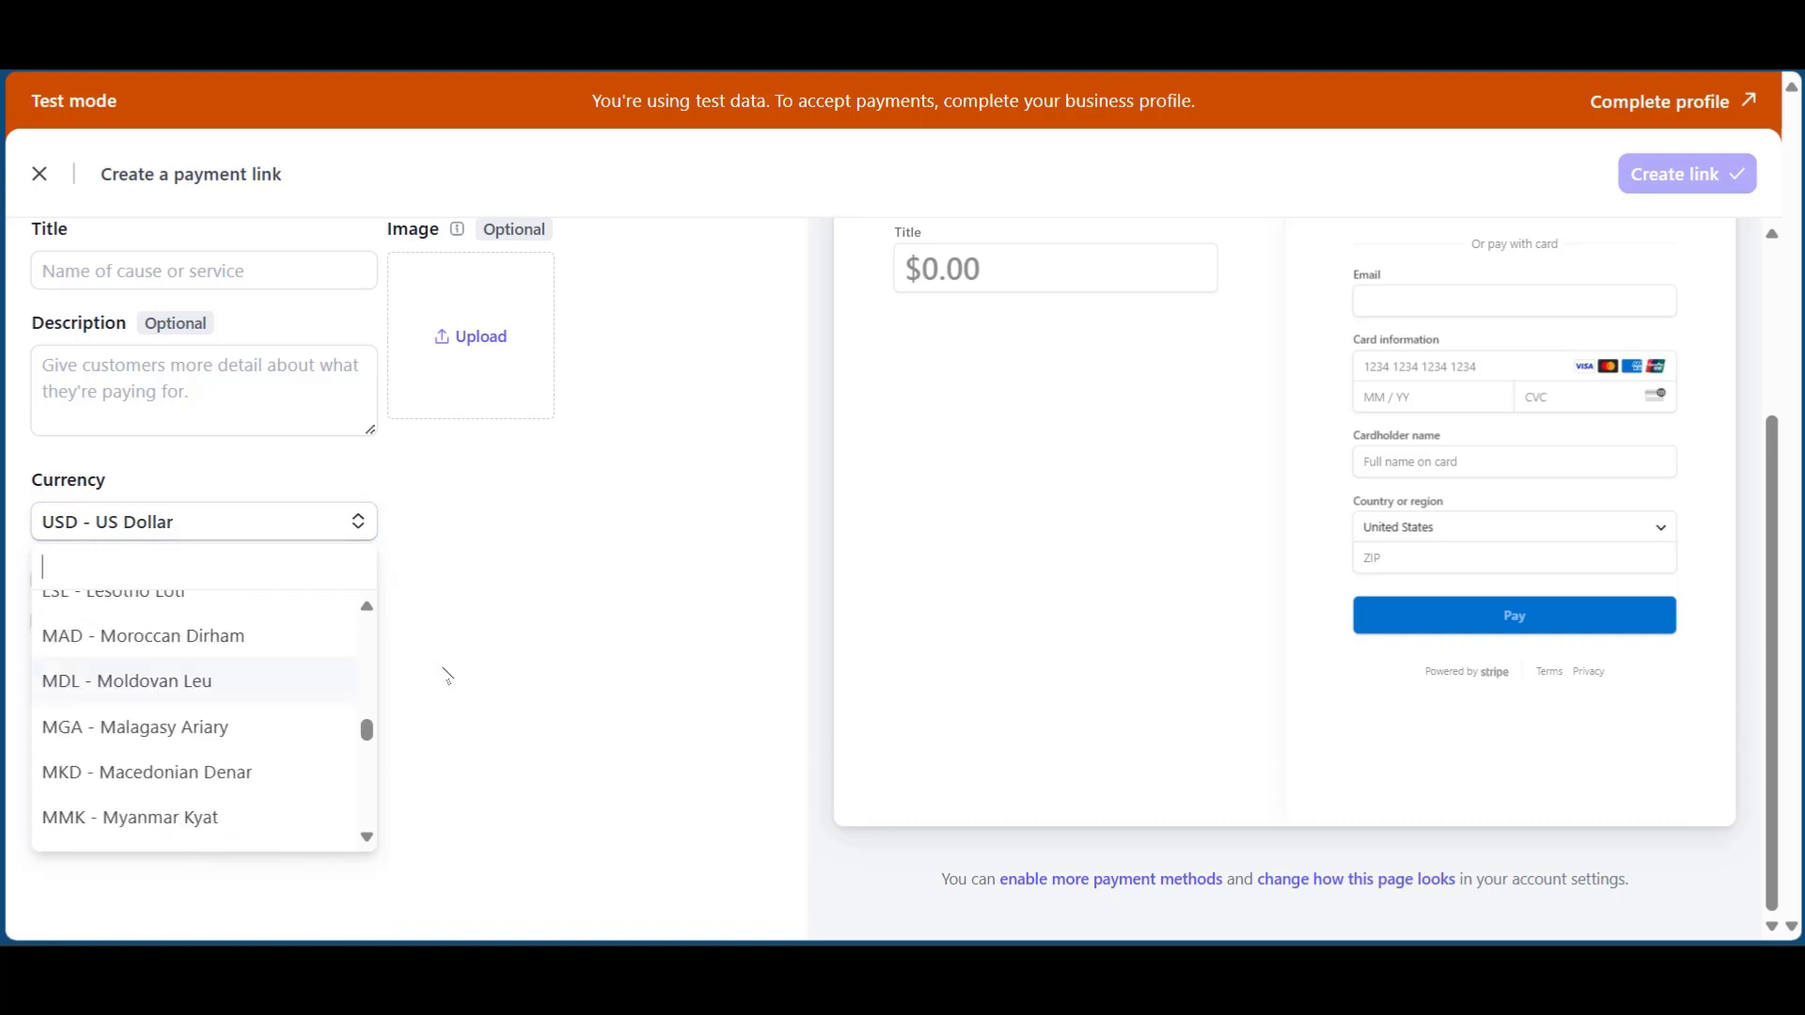
click(443, 673)
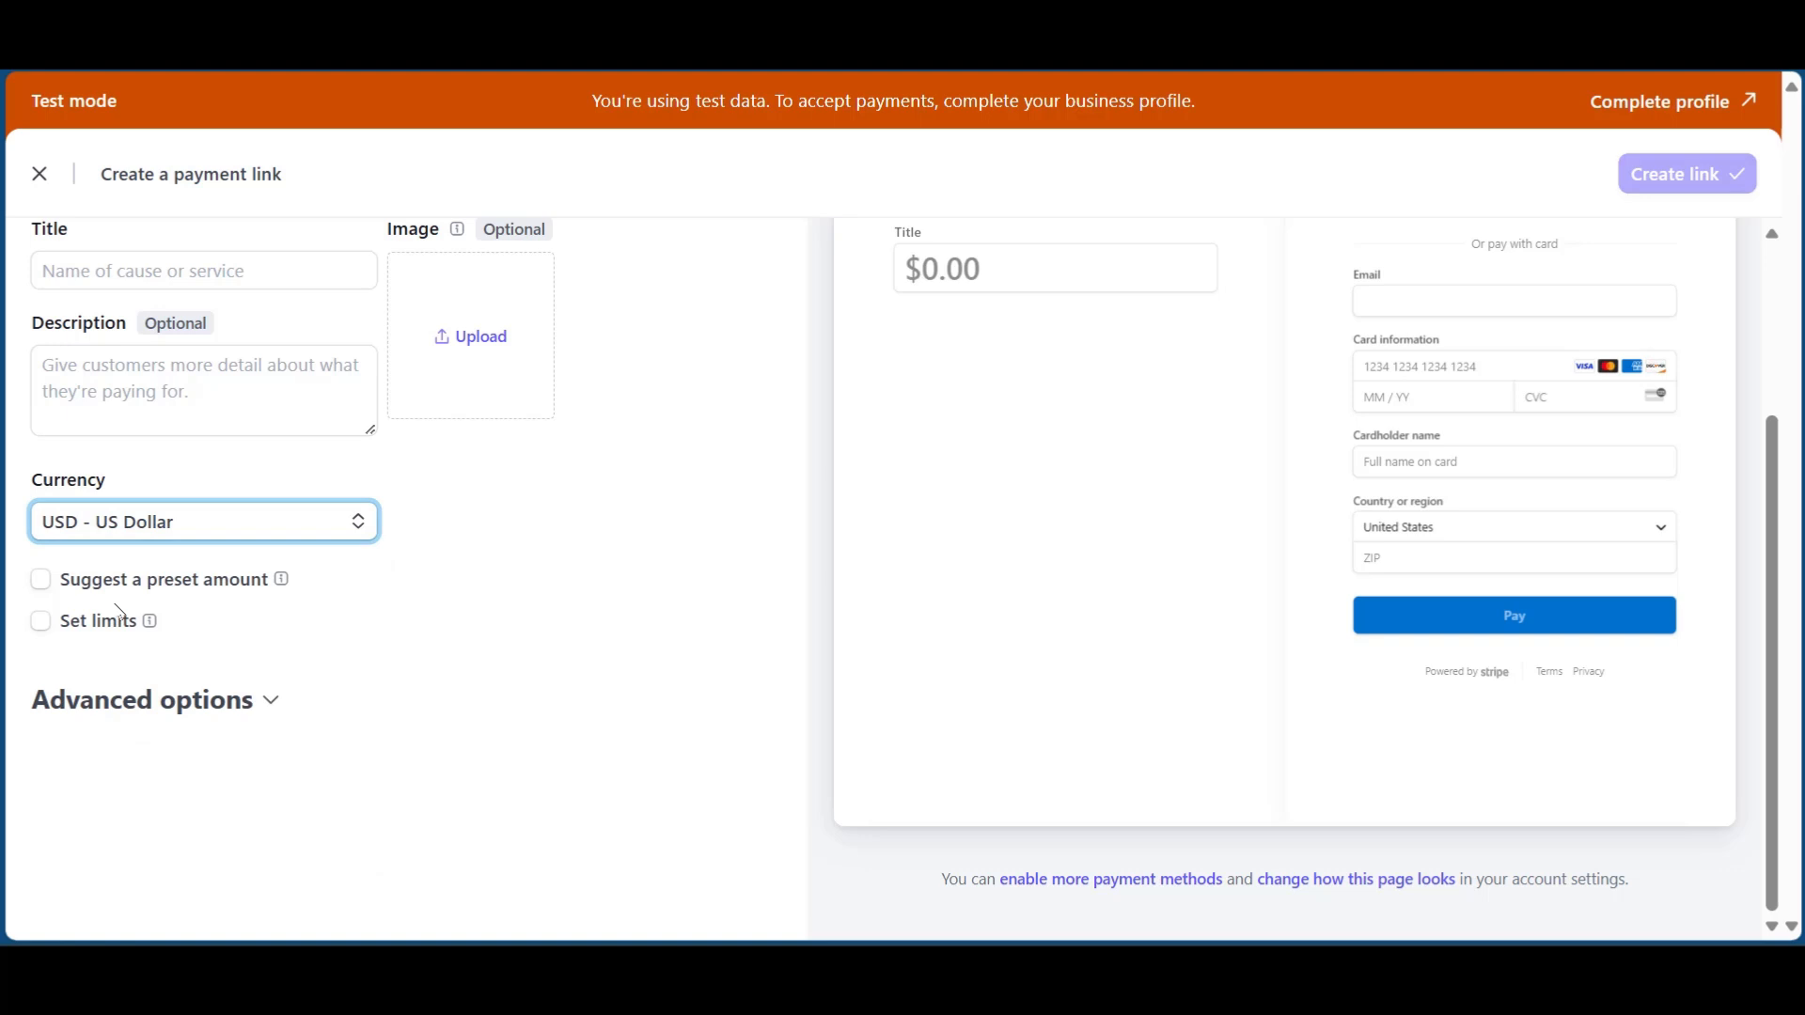
Step: Try out the suggested preset amount and the amount limits on the payment link
click(40, 581)
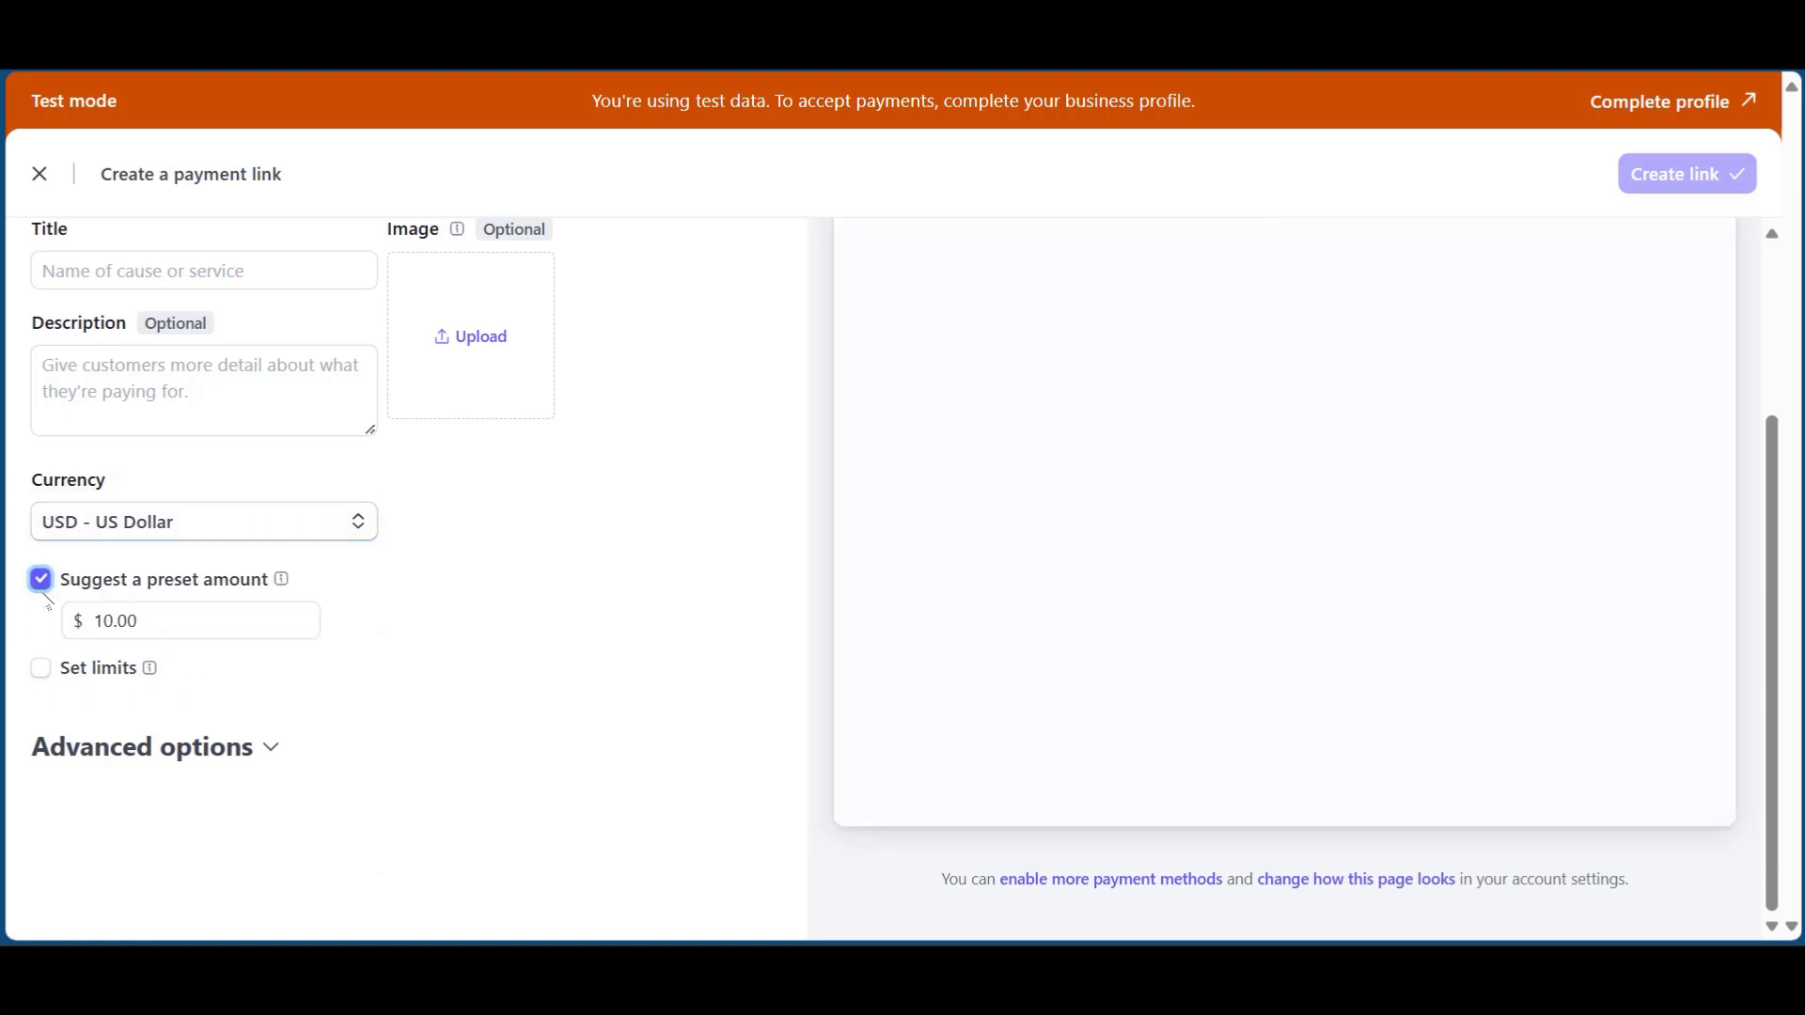
double_click(155, 617)
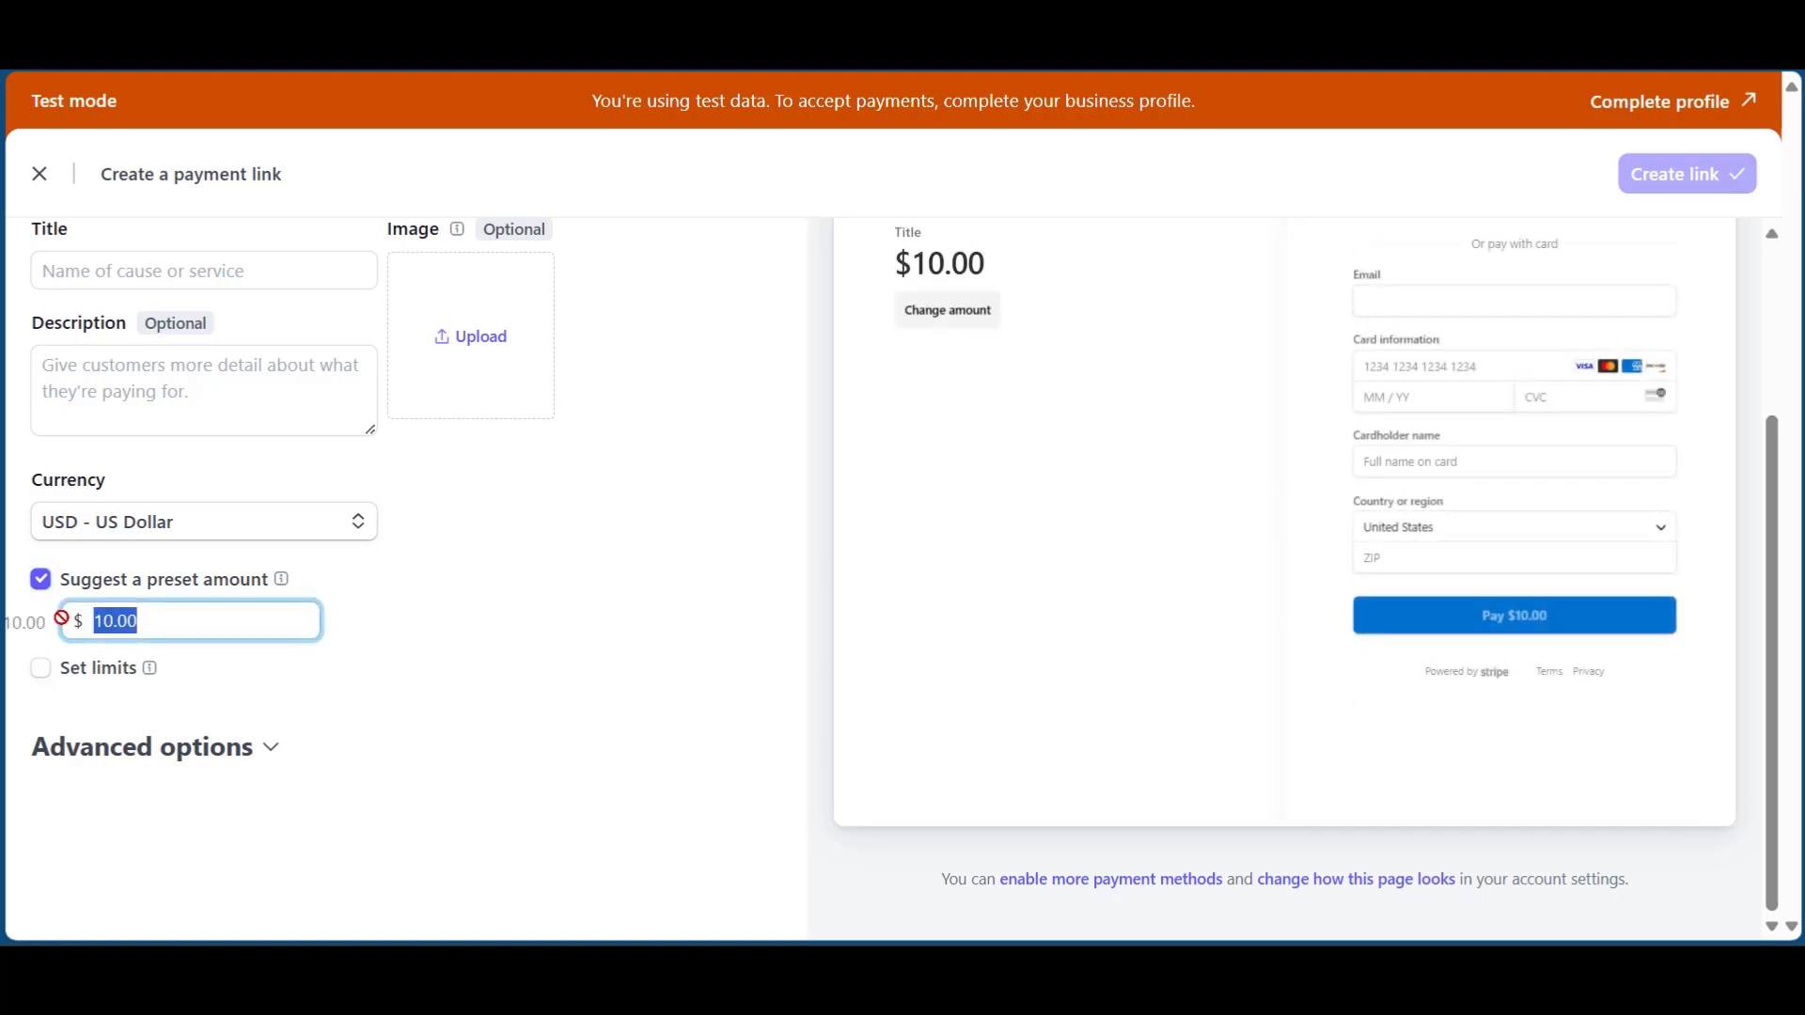
click(41, 669)
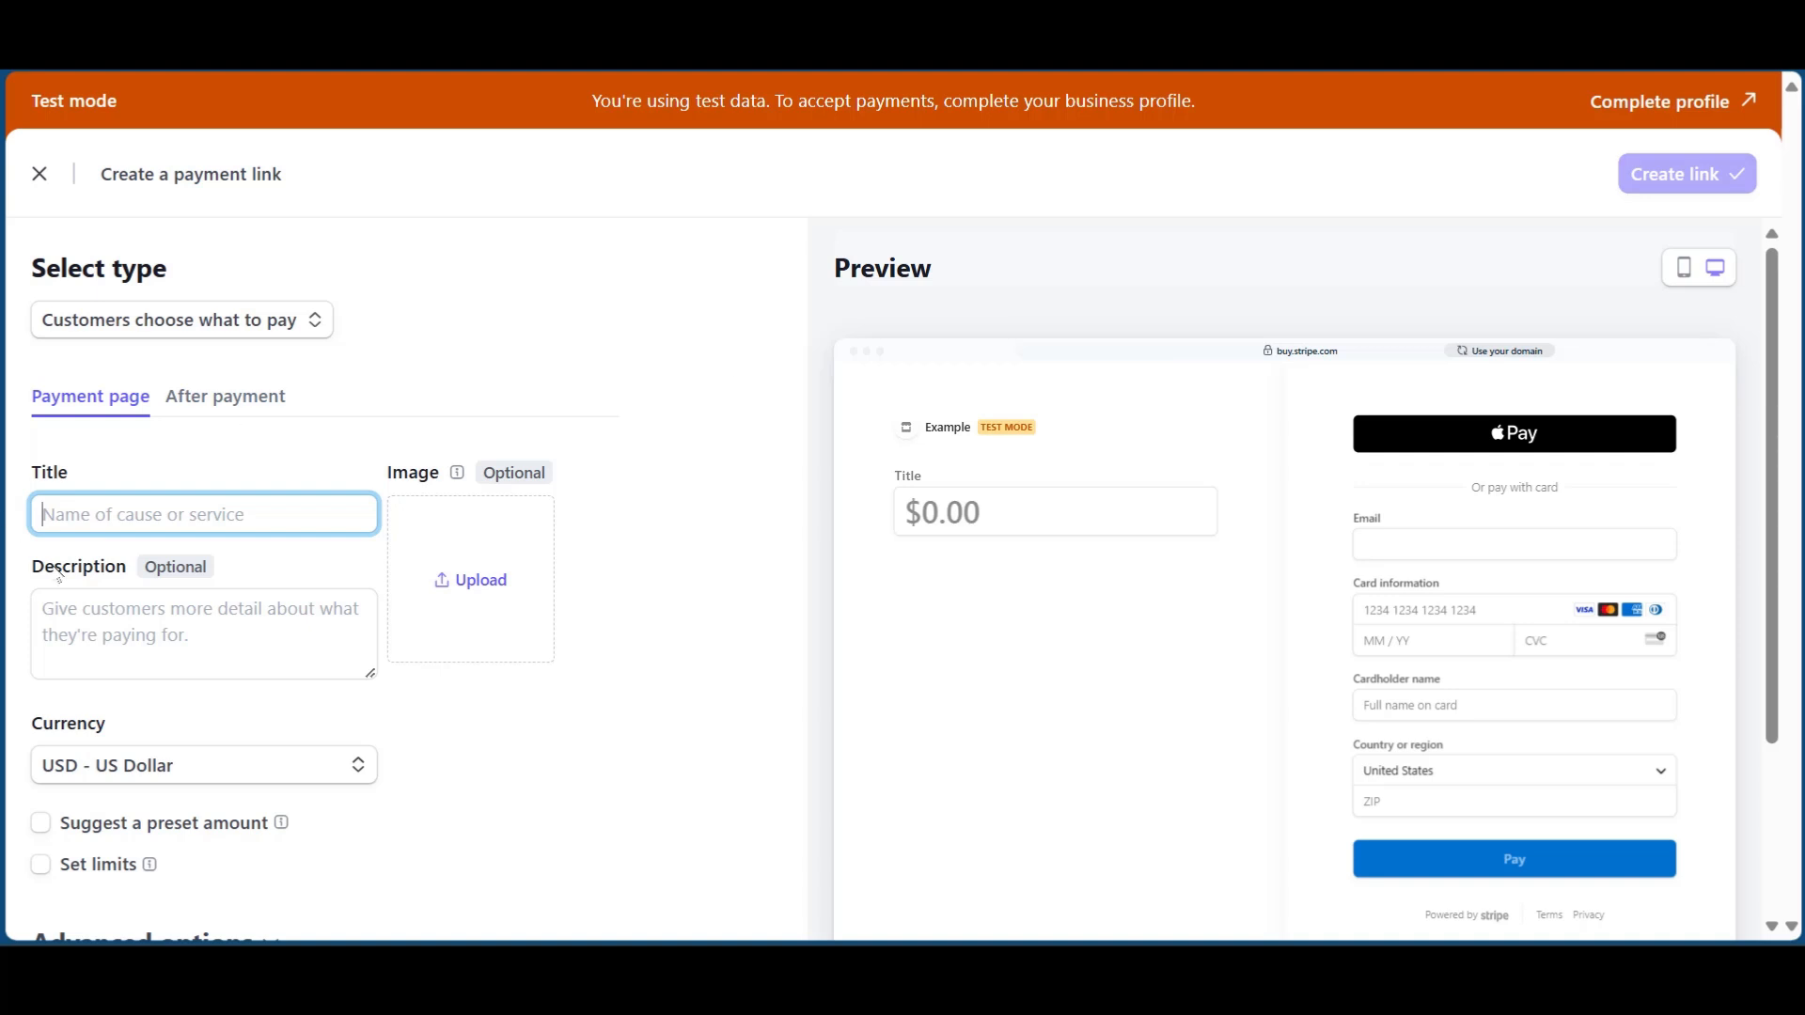
Step: Title the payment link "Save the Children"
text(Save the Children)
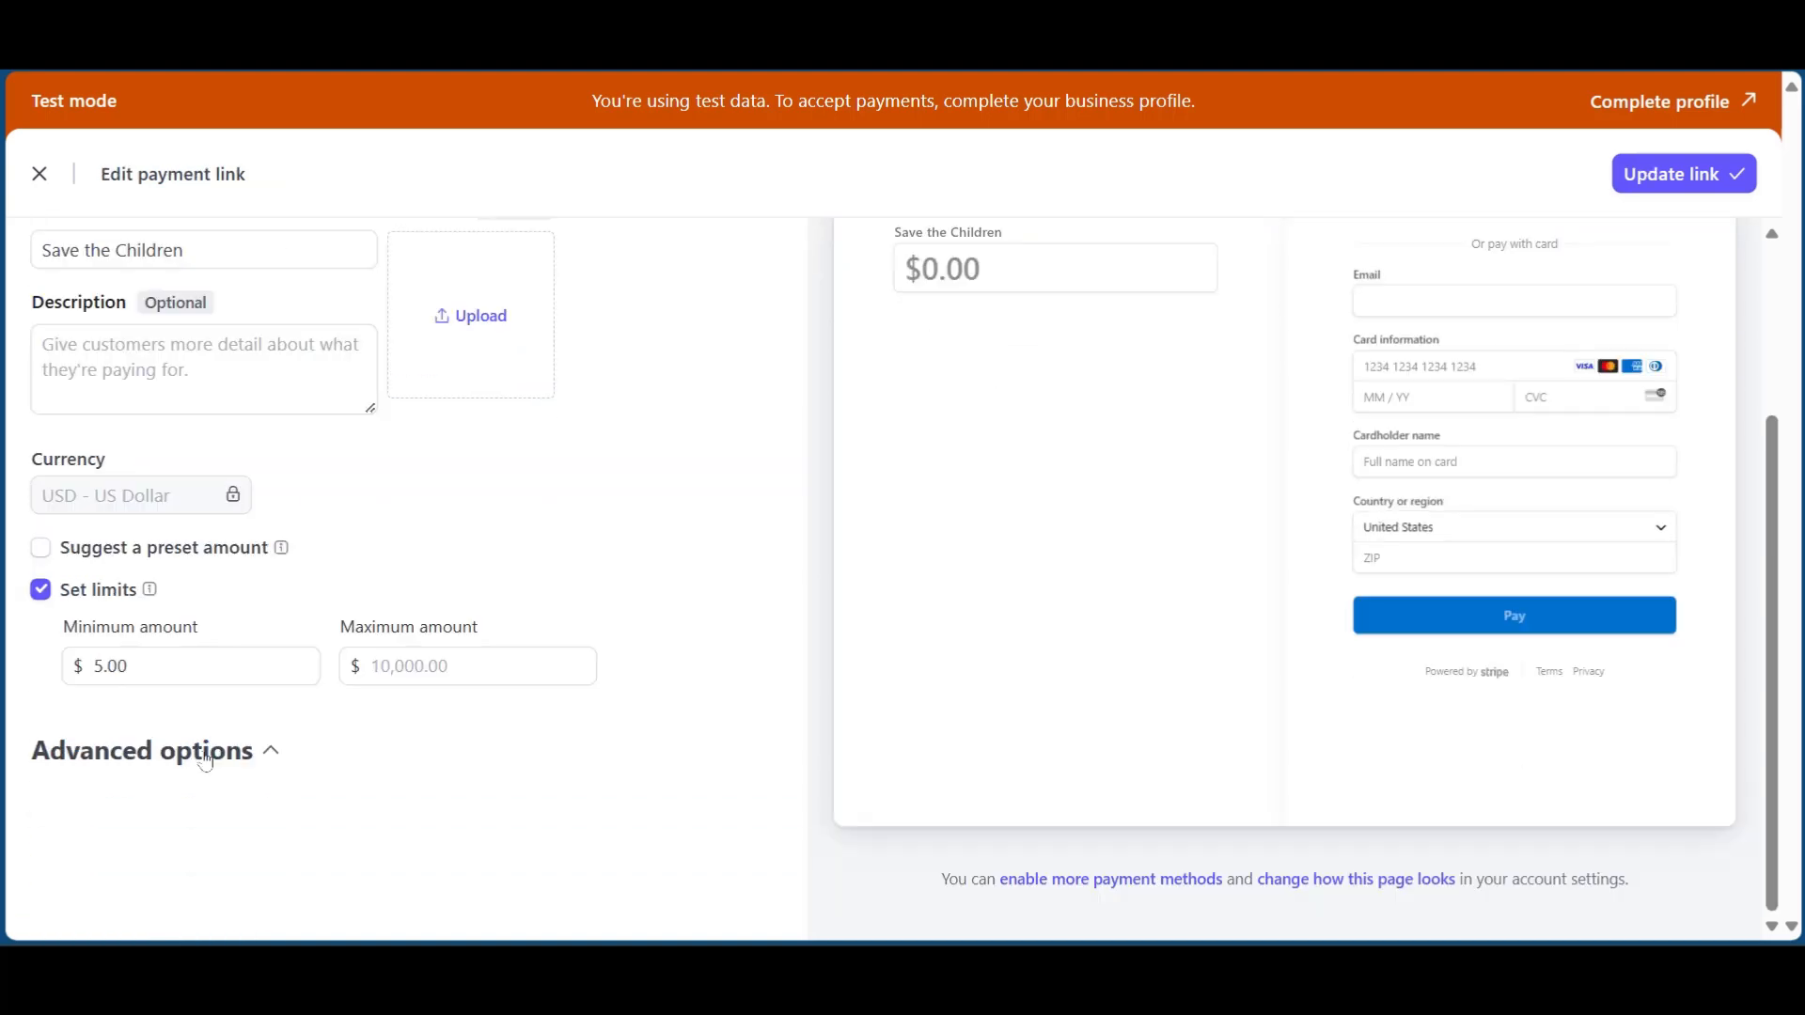
Step: Try Book and other call-to-action labels in the link's advanced options, and set the label back to Pay
scroll(125, 546, down, 3)
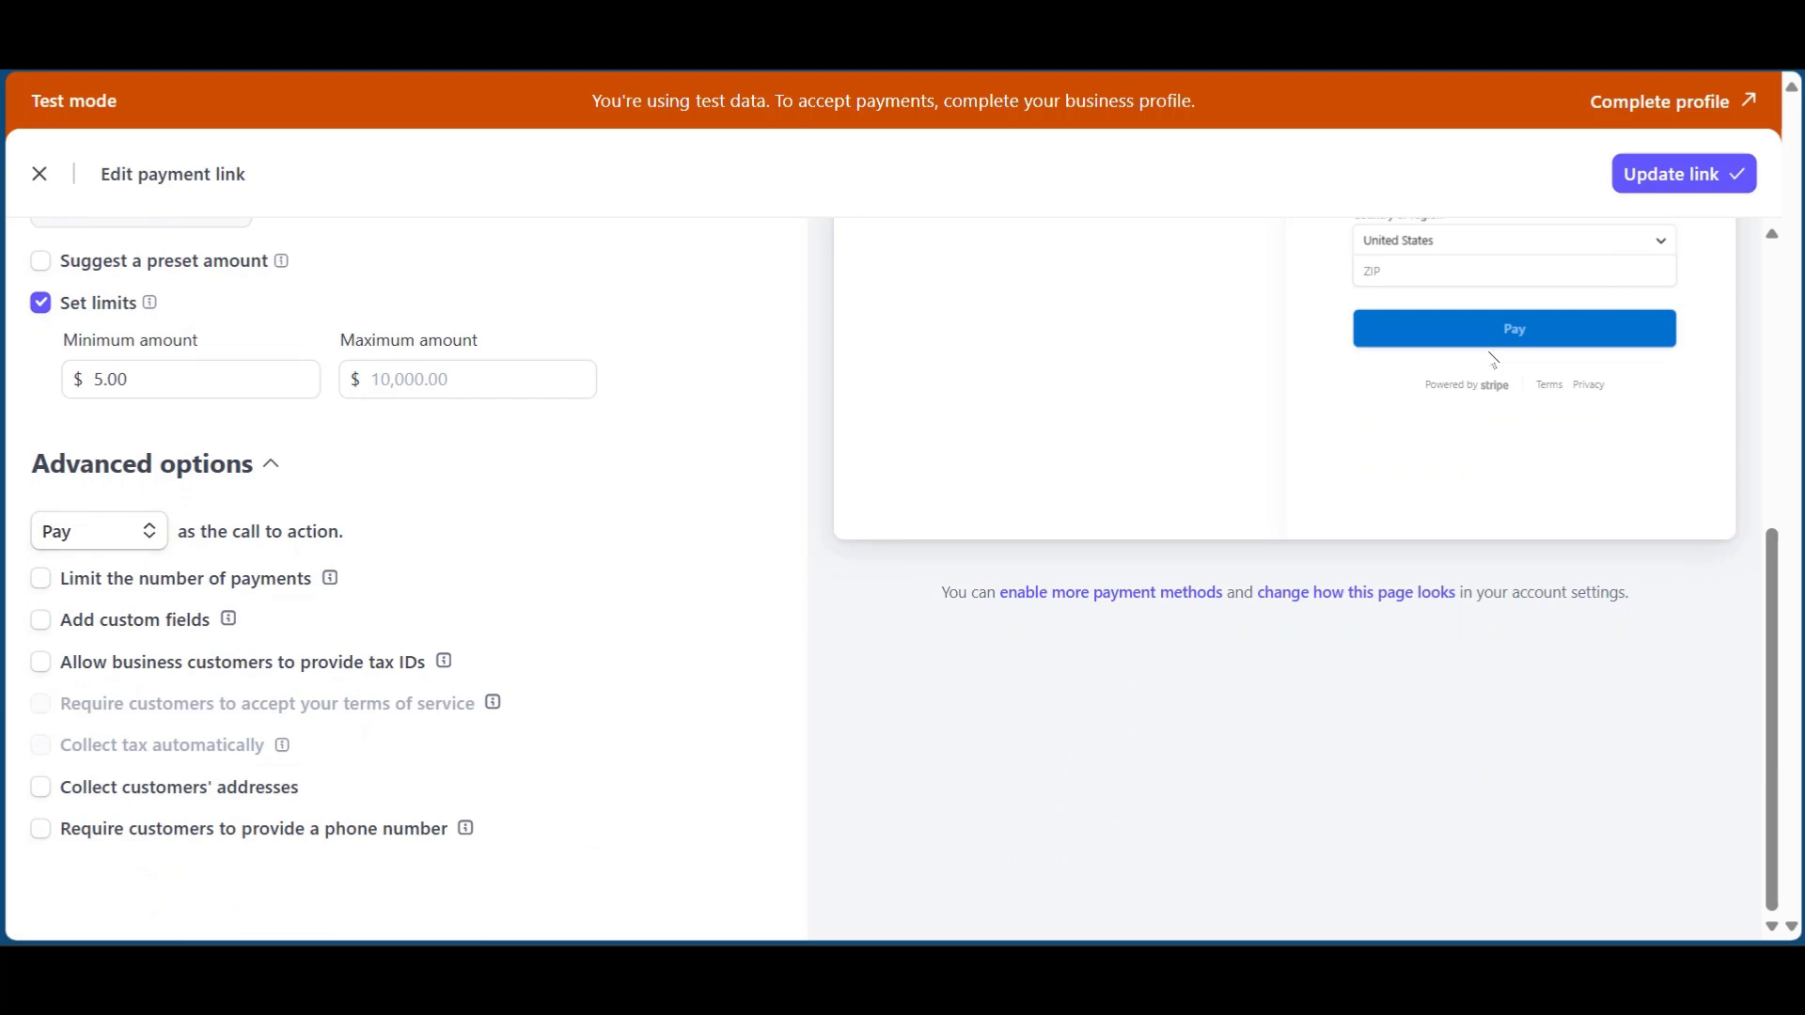
click(88, 522)
click(94, 606)
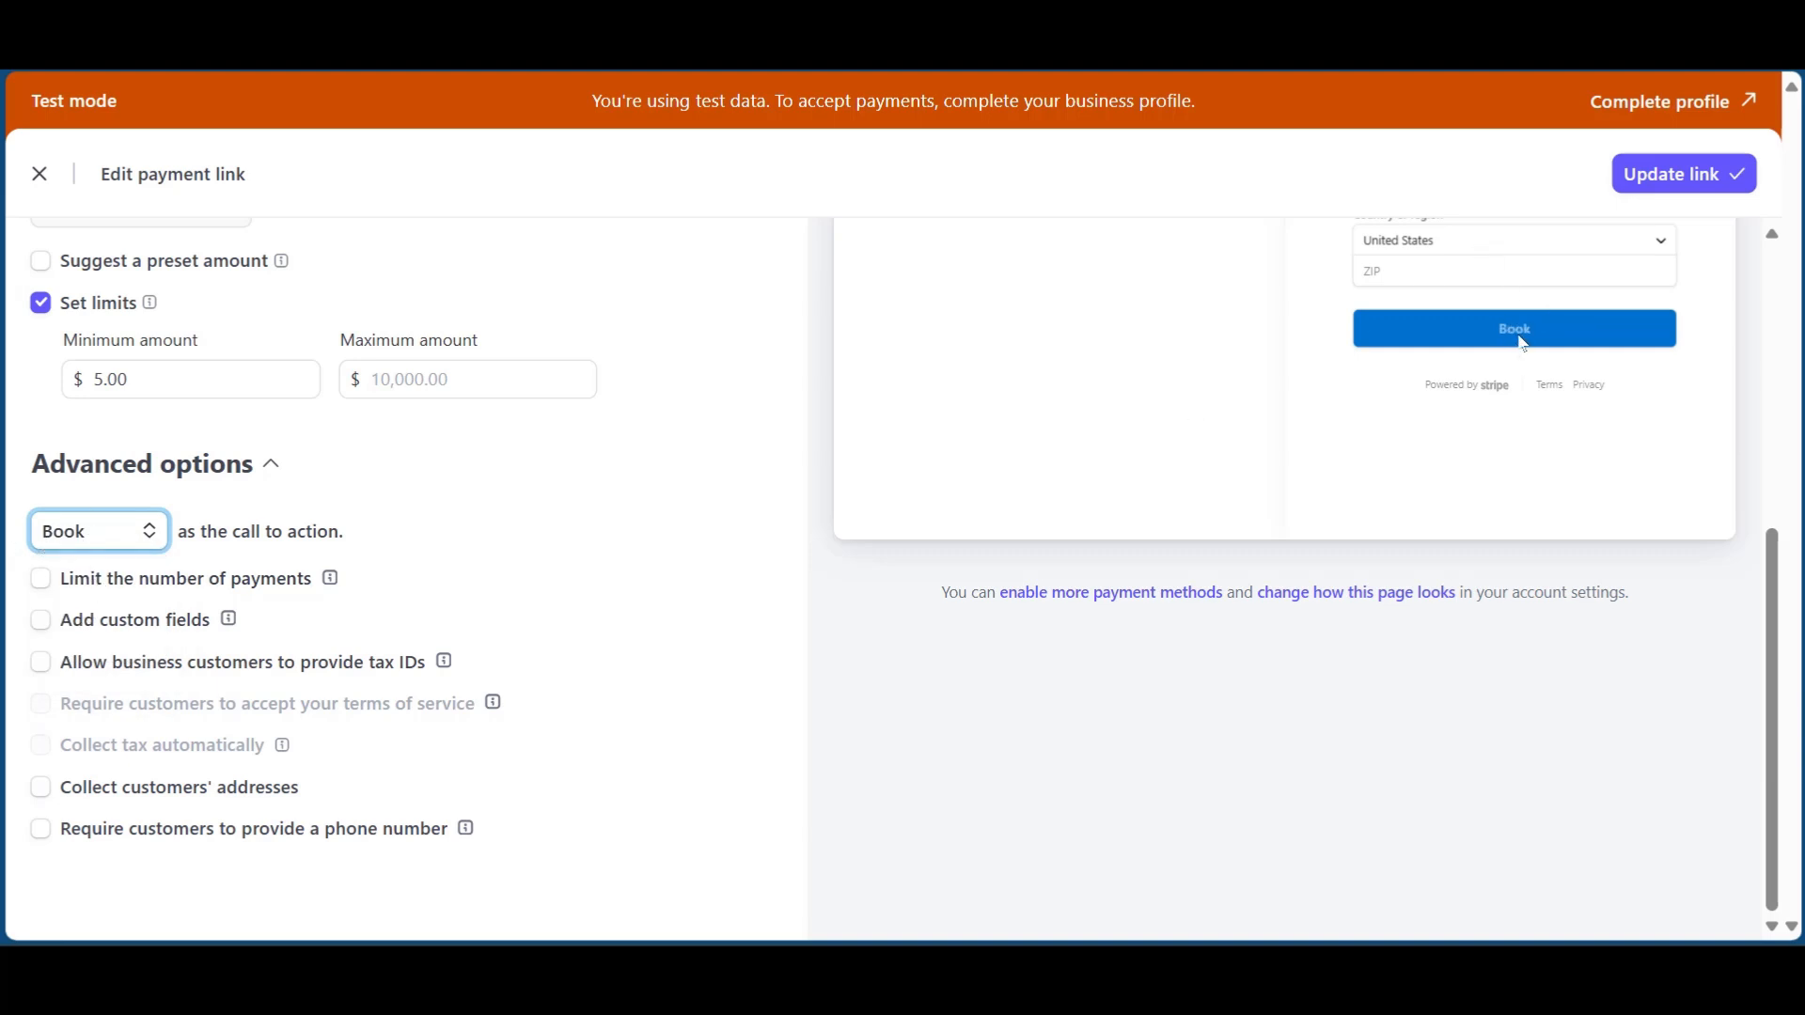
click(75, 540)
click(75, 646)
click(58, 546)
click(59, 571)
Step: Examine the payment page preview in its desktop layout and in its mobile layout
scroll(299, 689, up, 5)
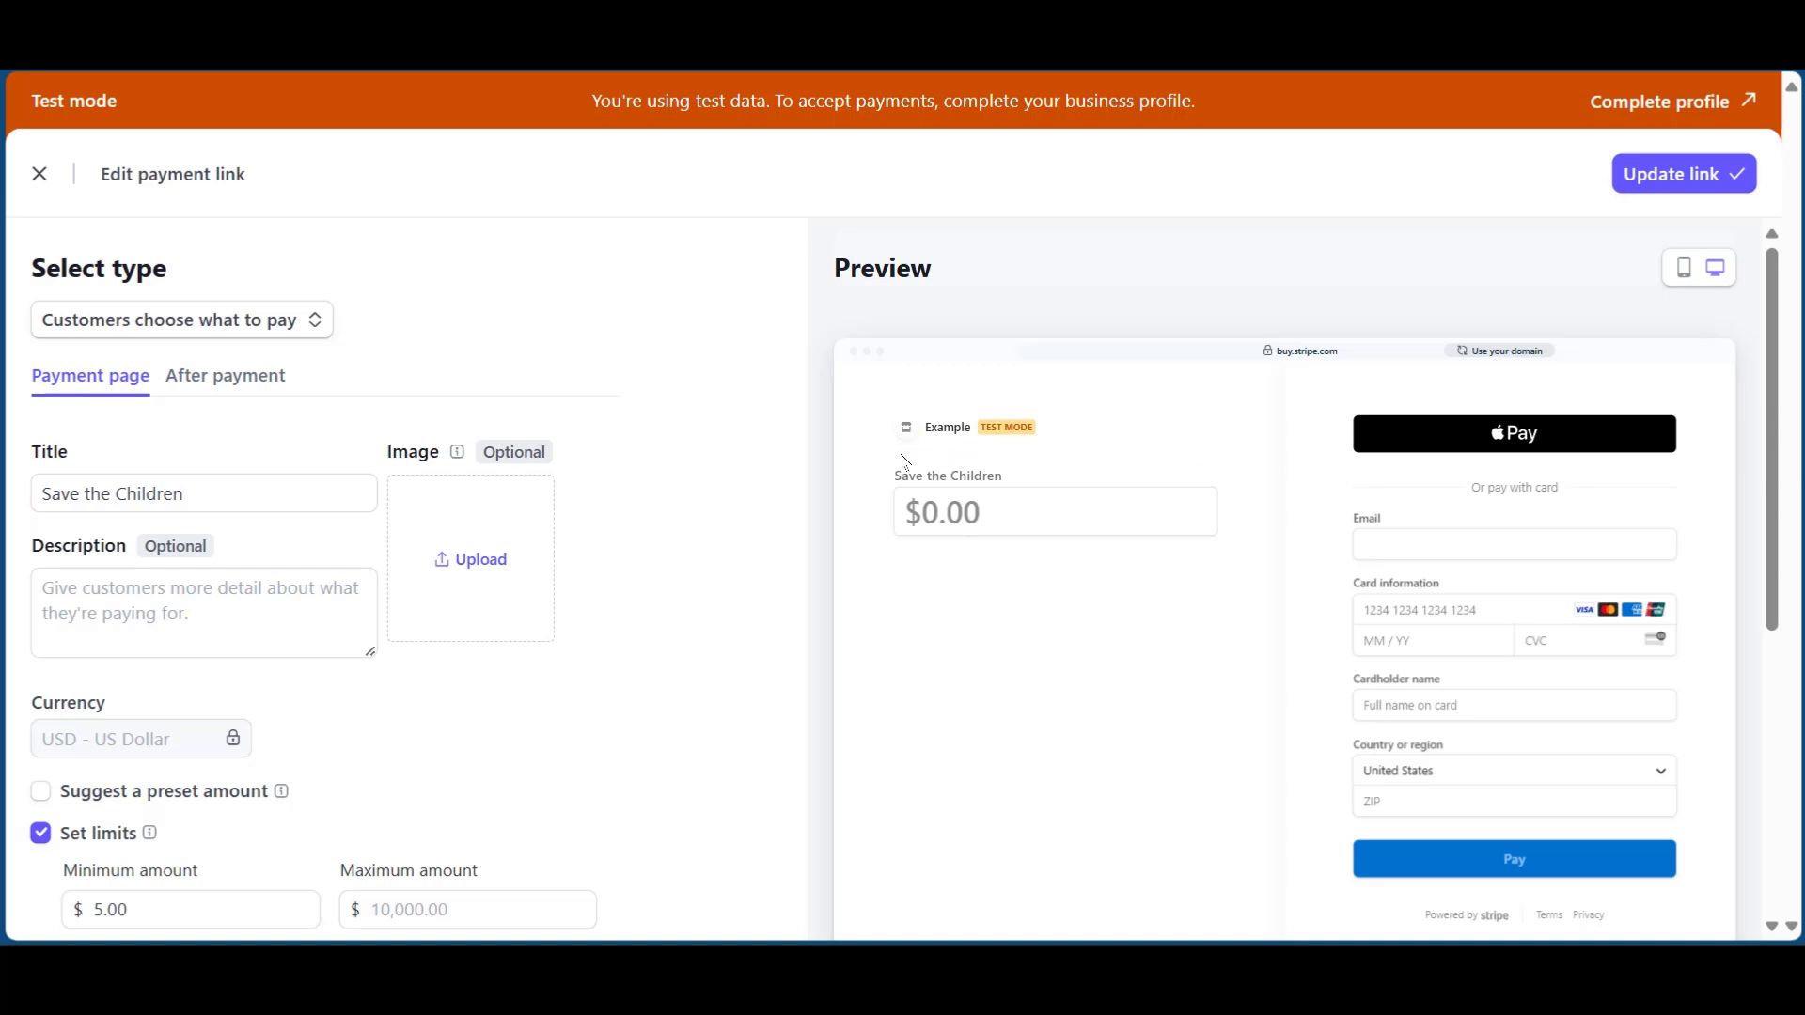
scroll(1489, 536, down, 3)
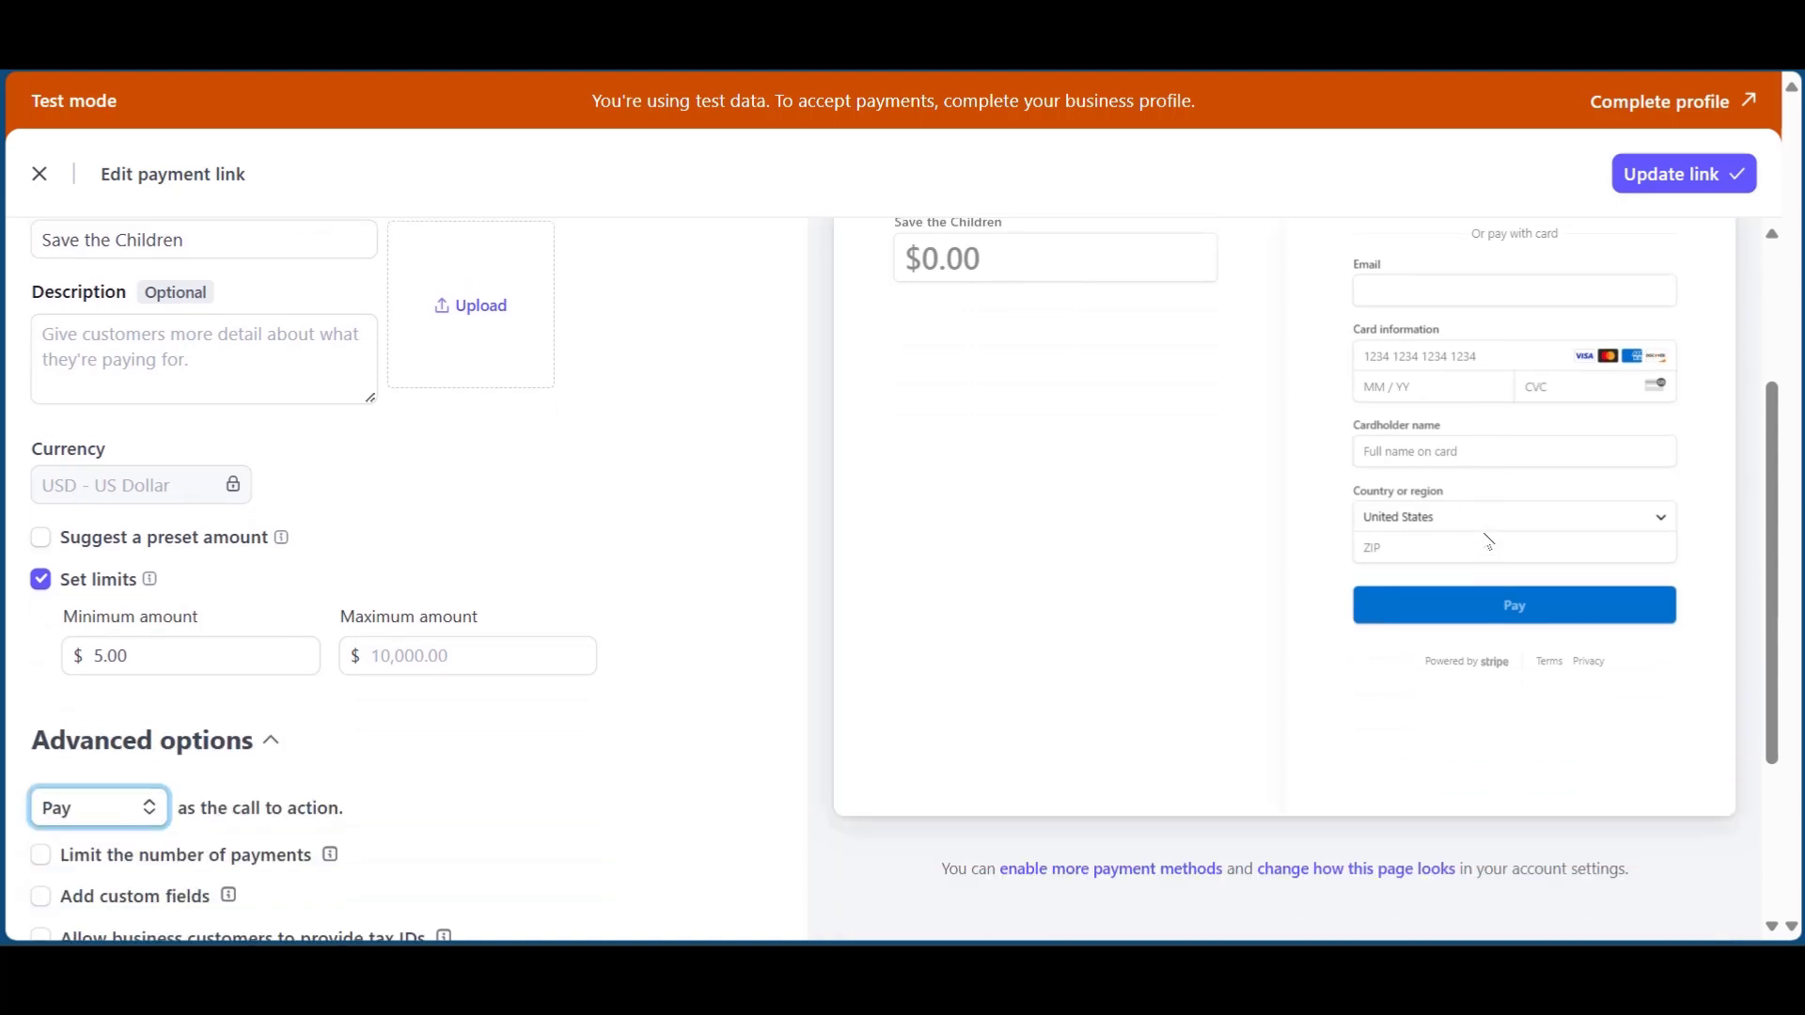
scroll(1504, 507, up, 3)
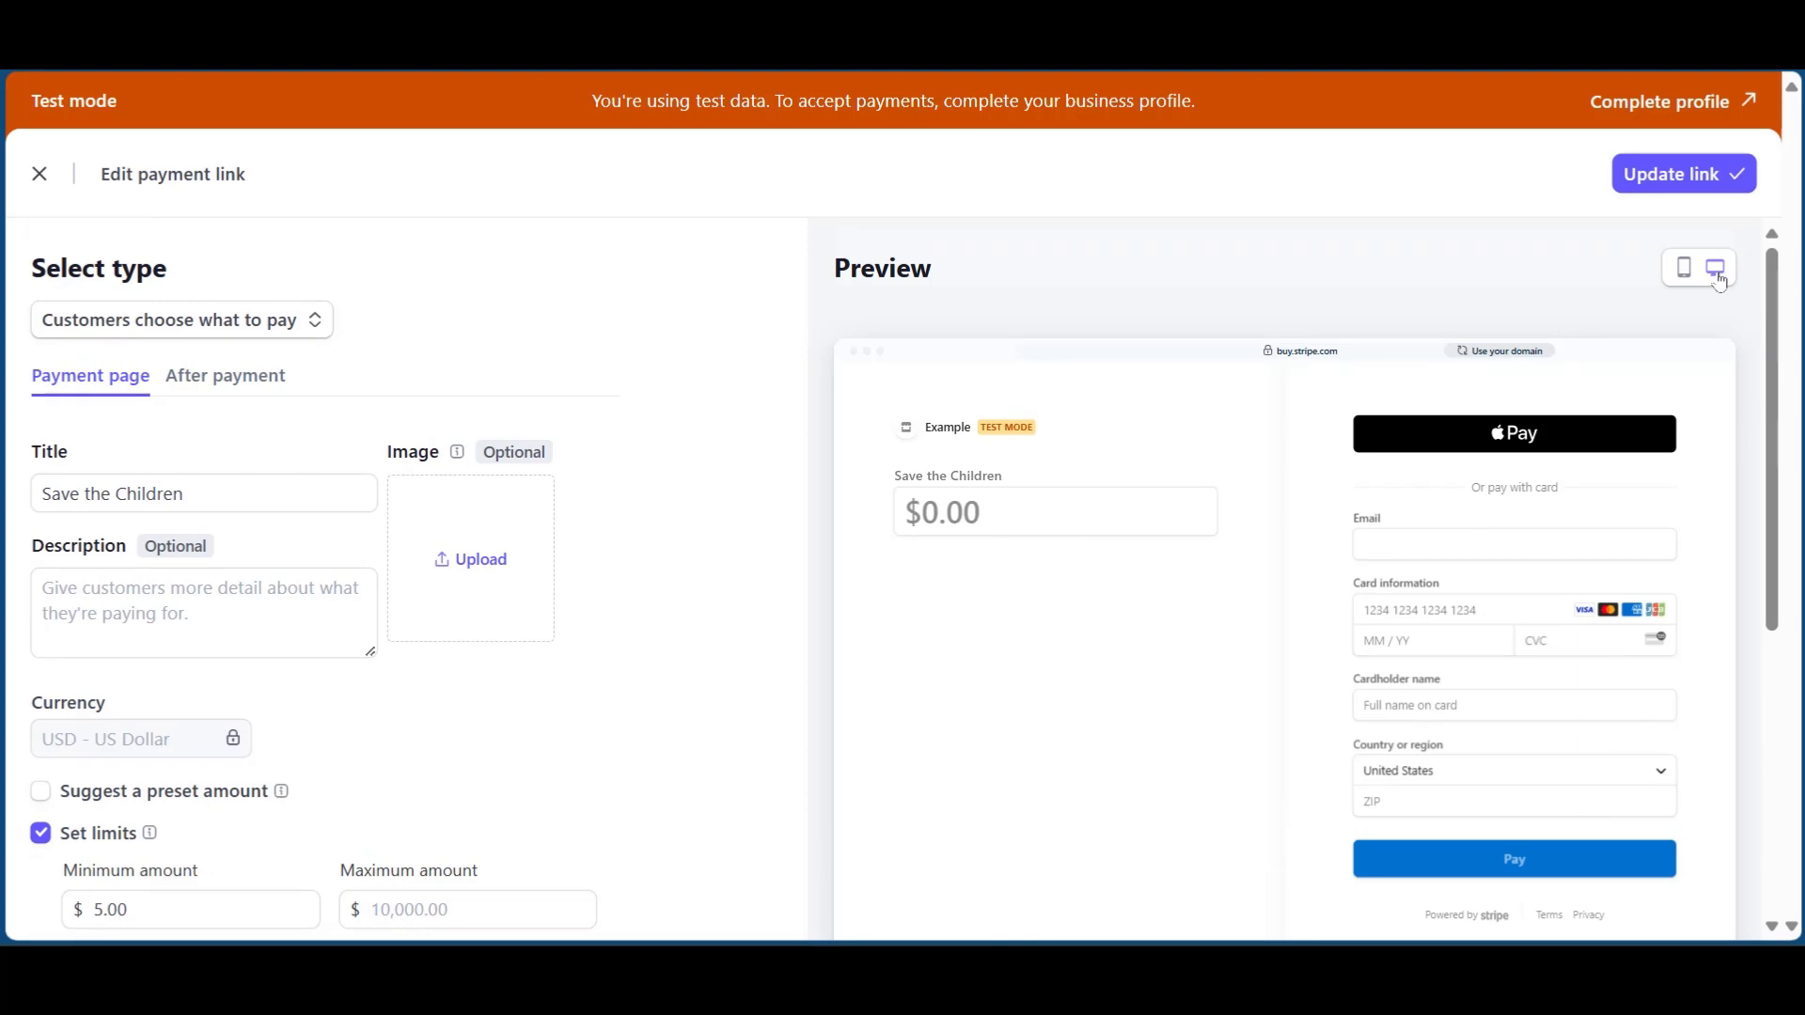
click(1687, 268)
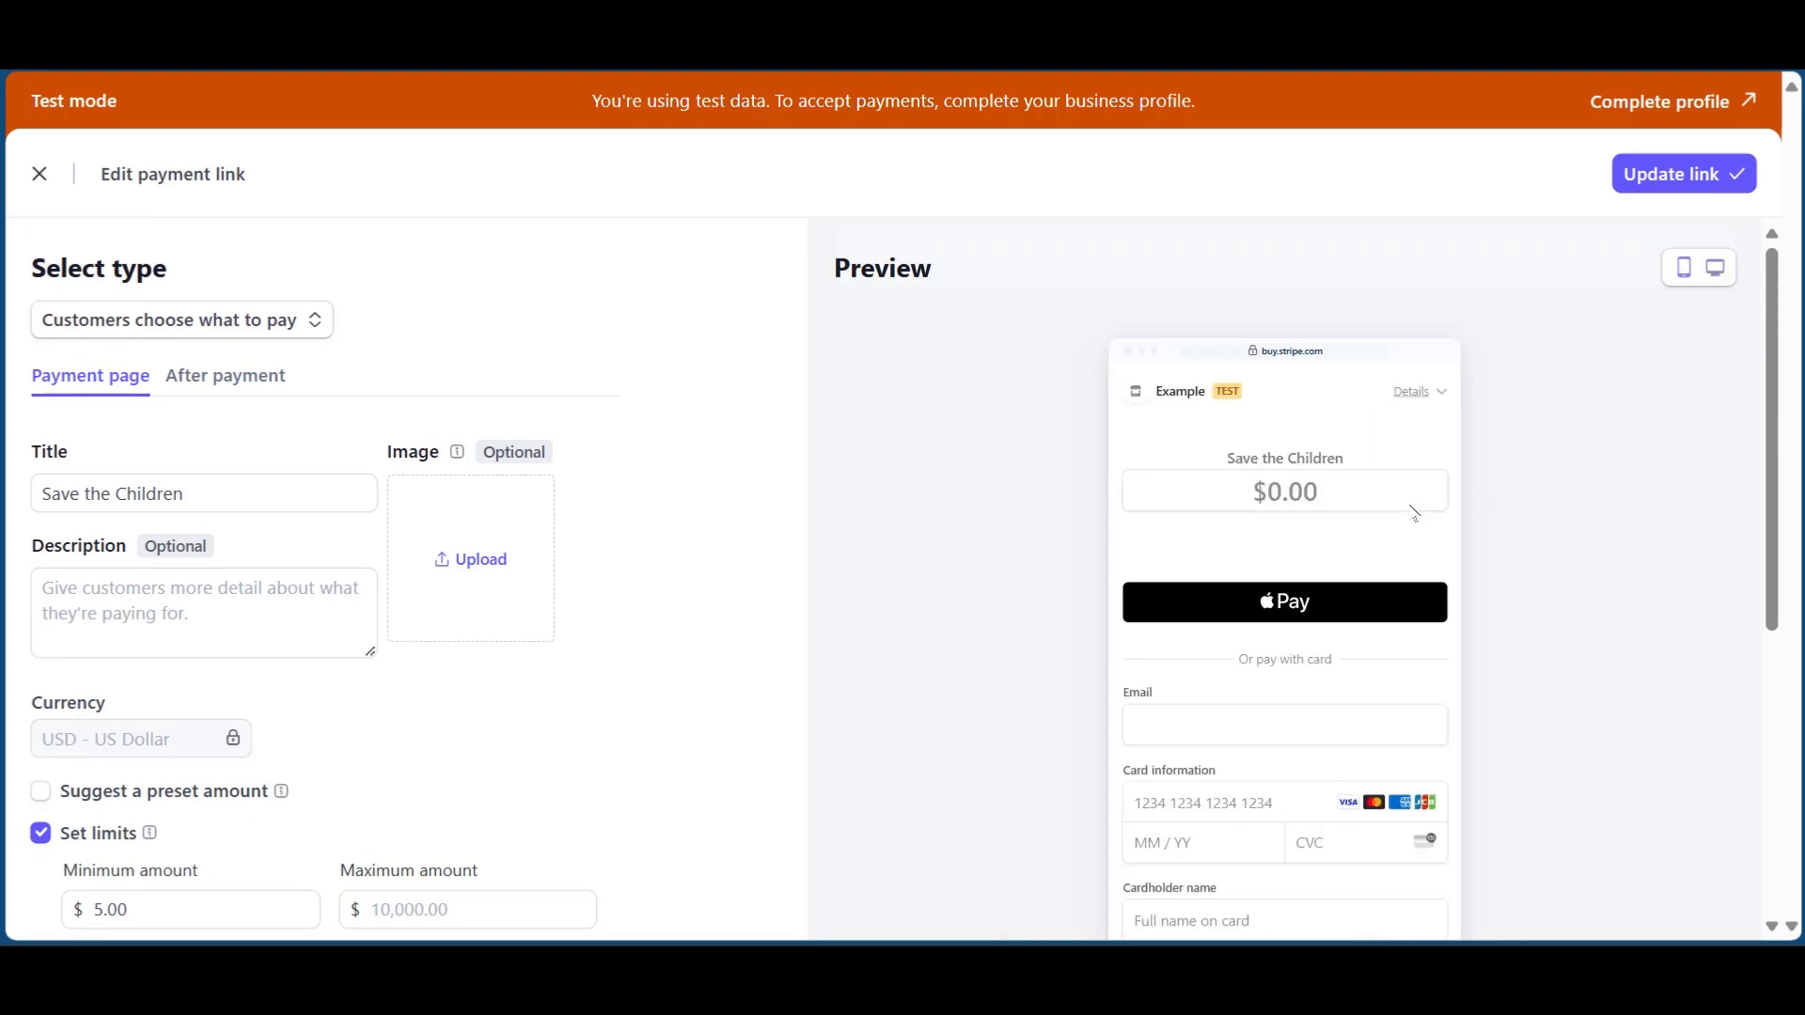
scroll(1415, 513, down, 4)
scroll(1316, 512, up, 4)
Step: Replace the default confirmation with the message "Your Contribution will go a long way to saving the Children" and preview it on desktop
click(202, 376)
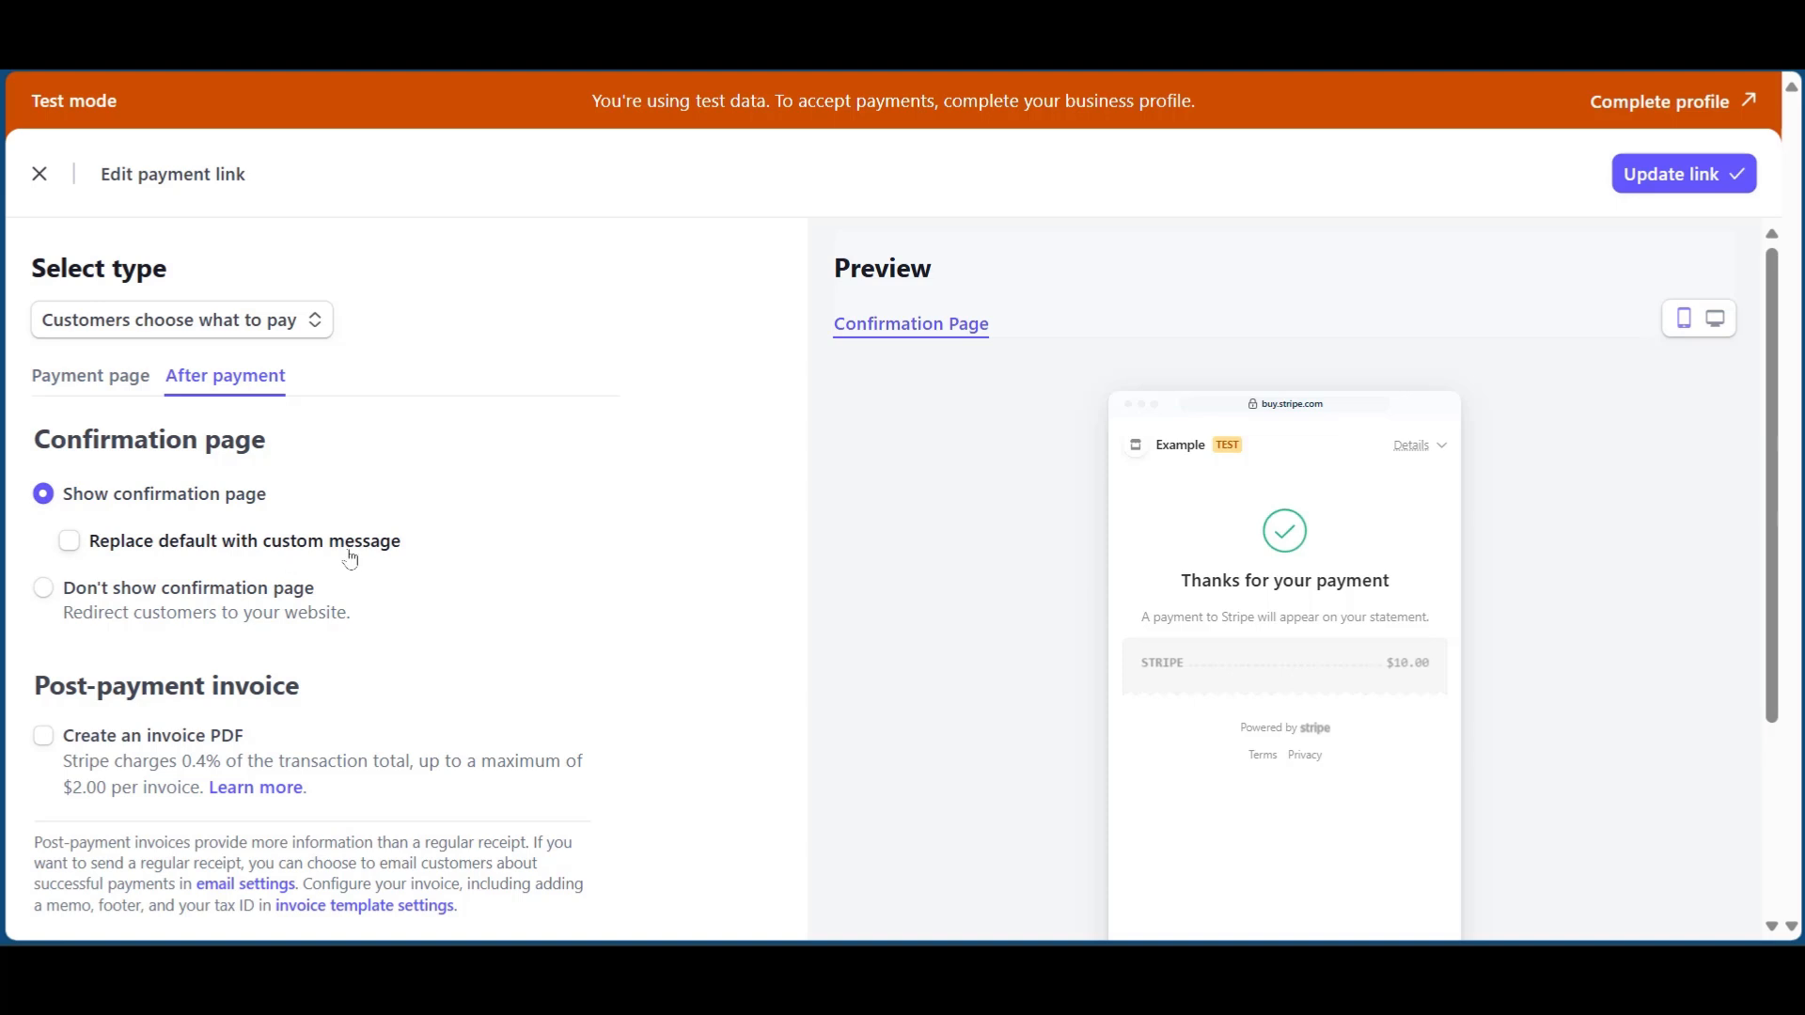
click(70, 543)
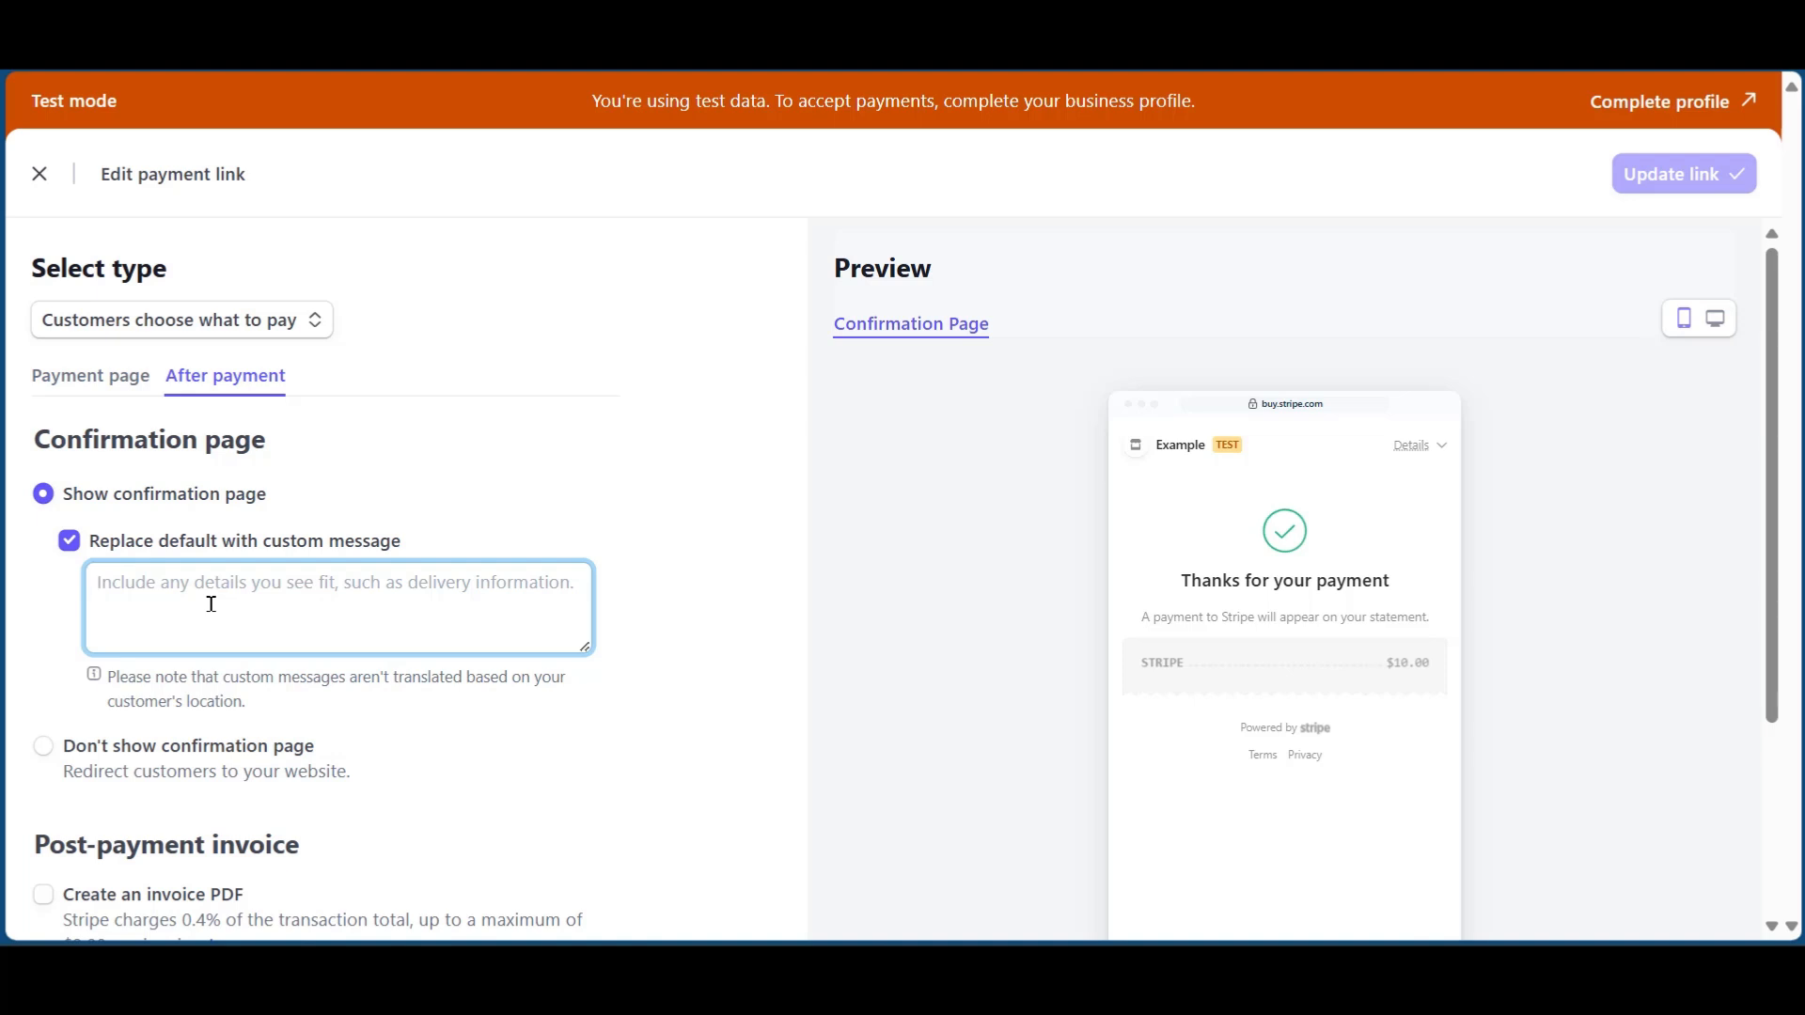
text(Your Contribution will go a long way to saving the Children)
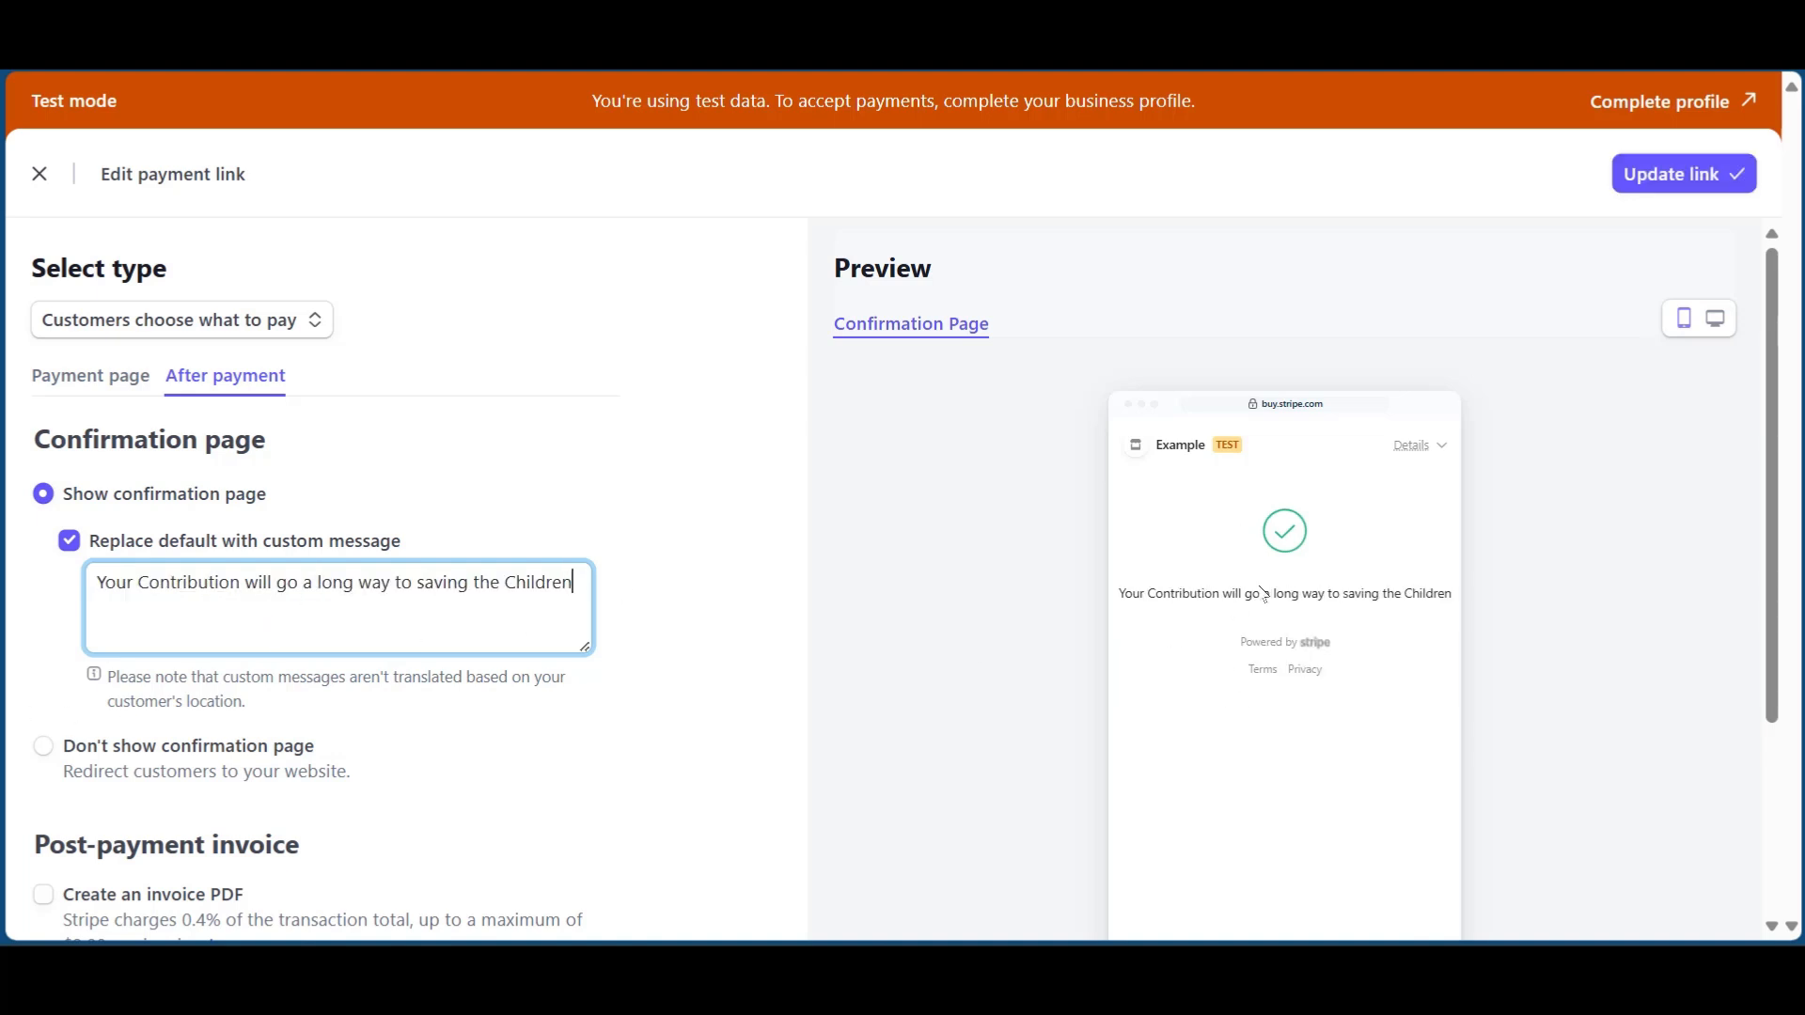
click(1715, 321)
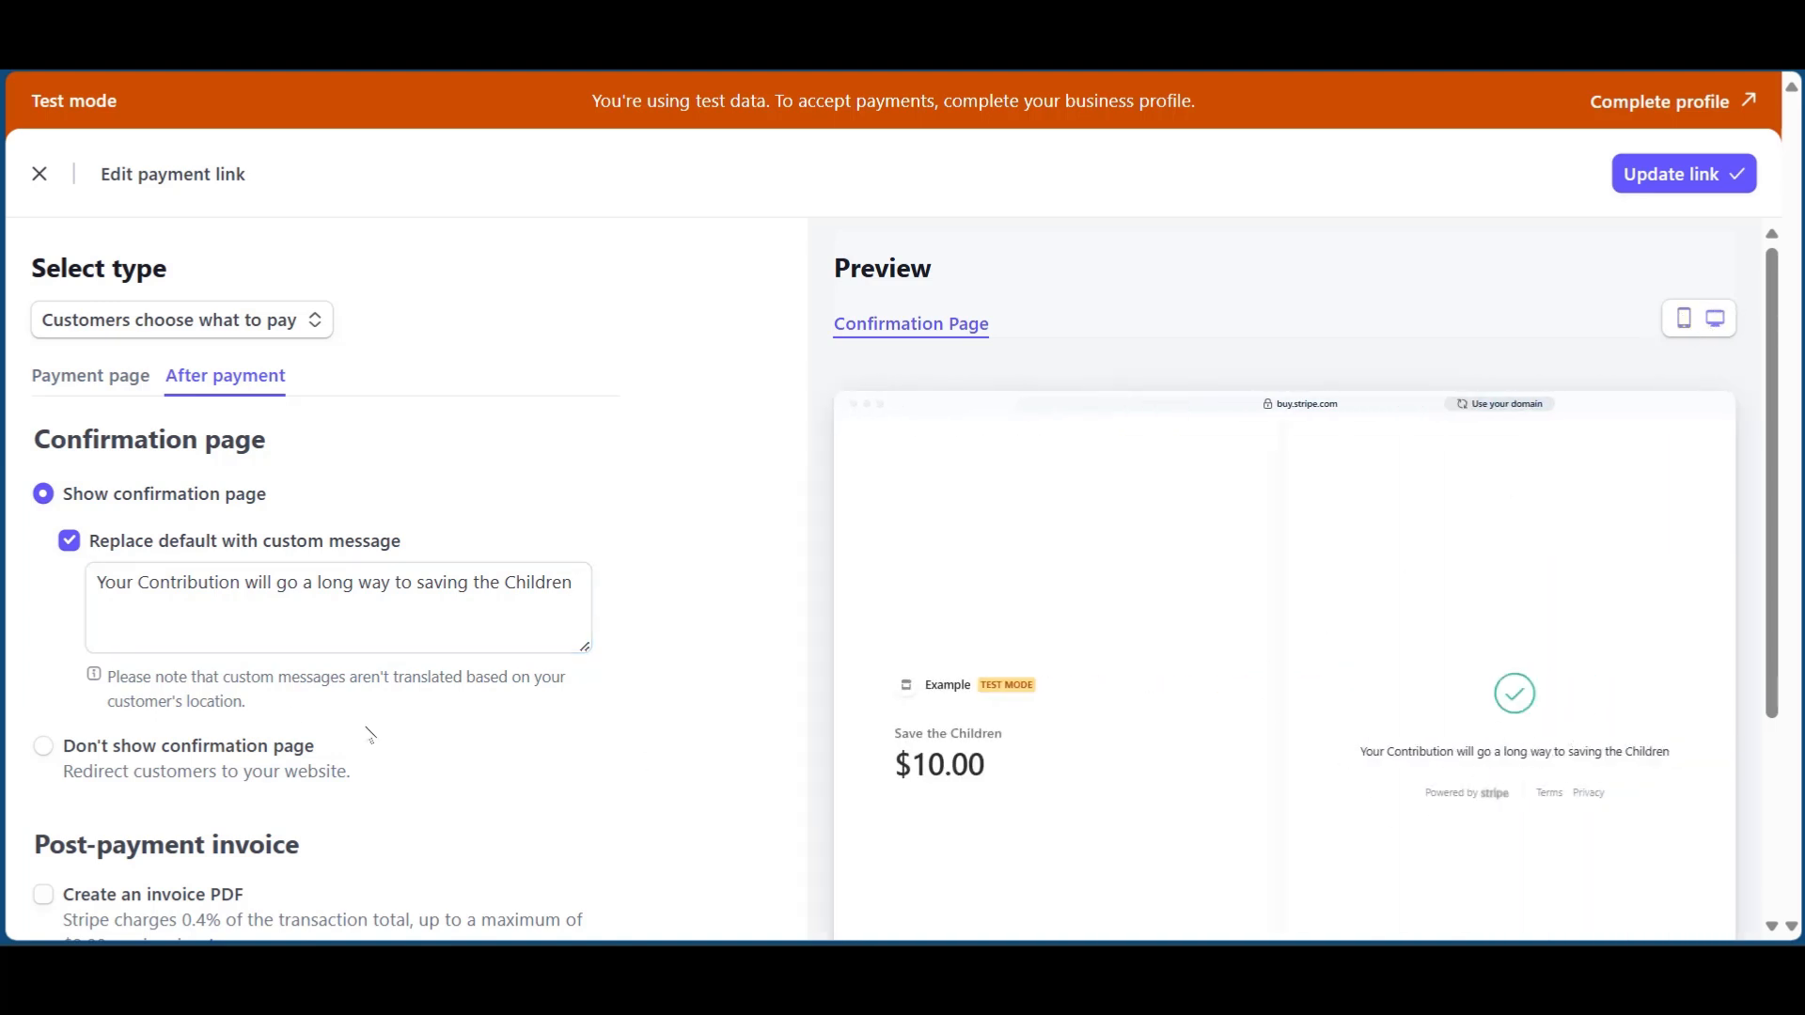
Step: Try redirecting customers to a website after payment, and switch back to showing the confirmation page
scroll(297, 709, down, 1)
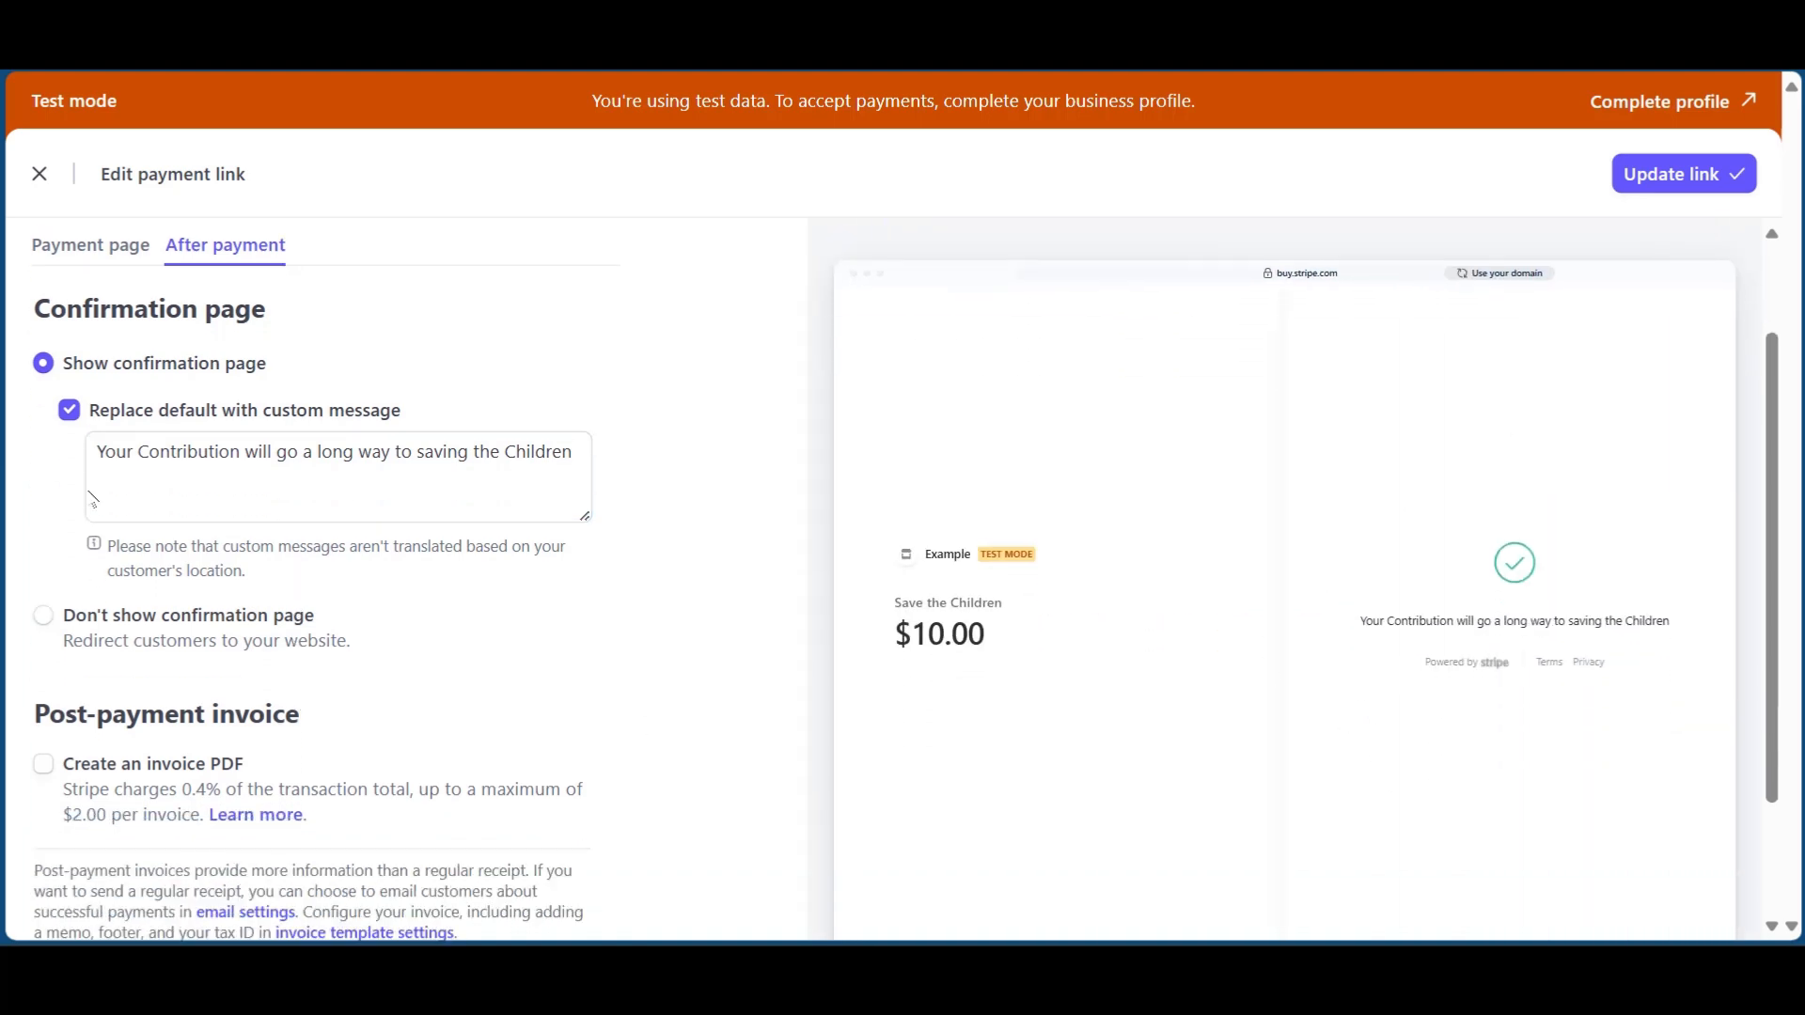
click(44, 617)
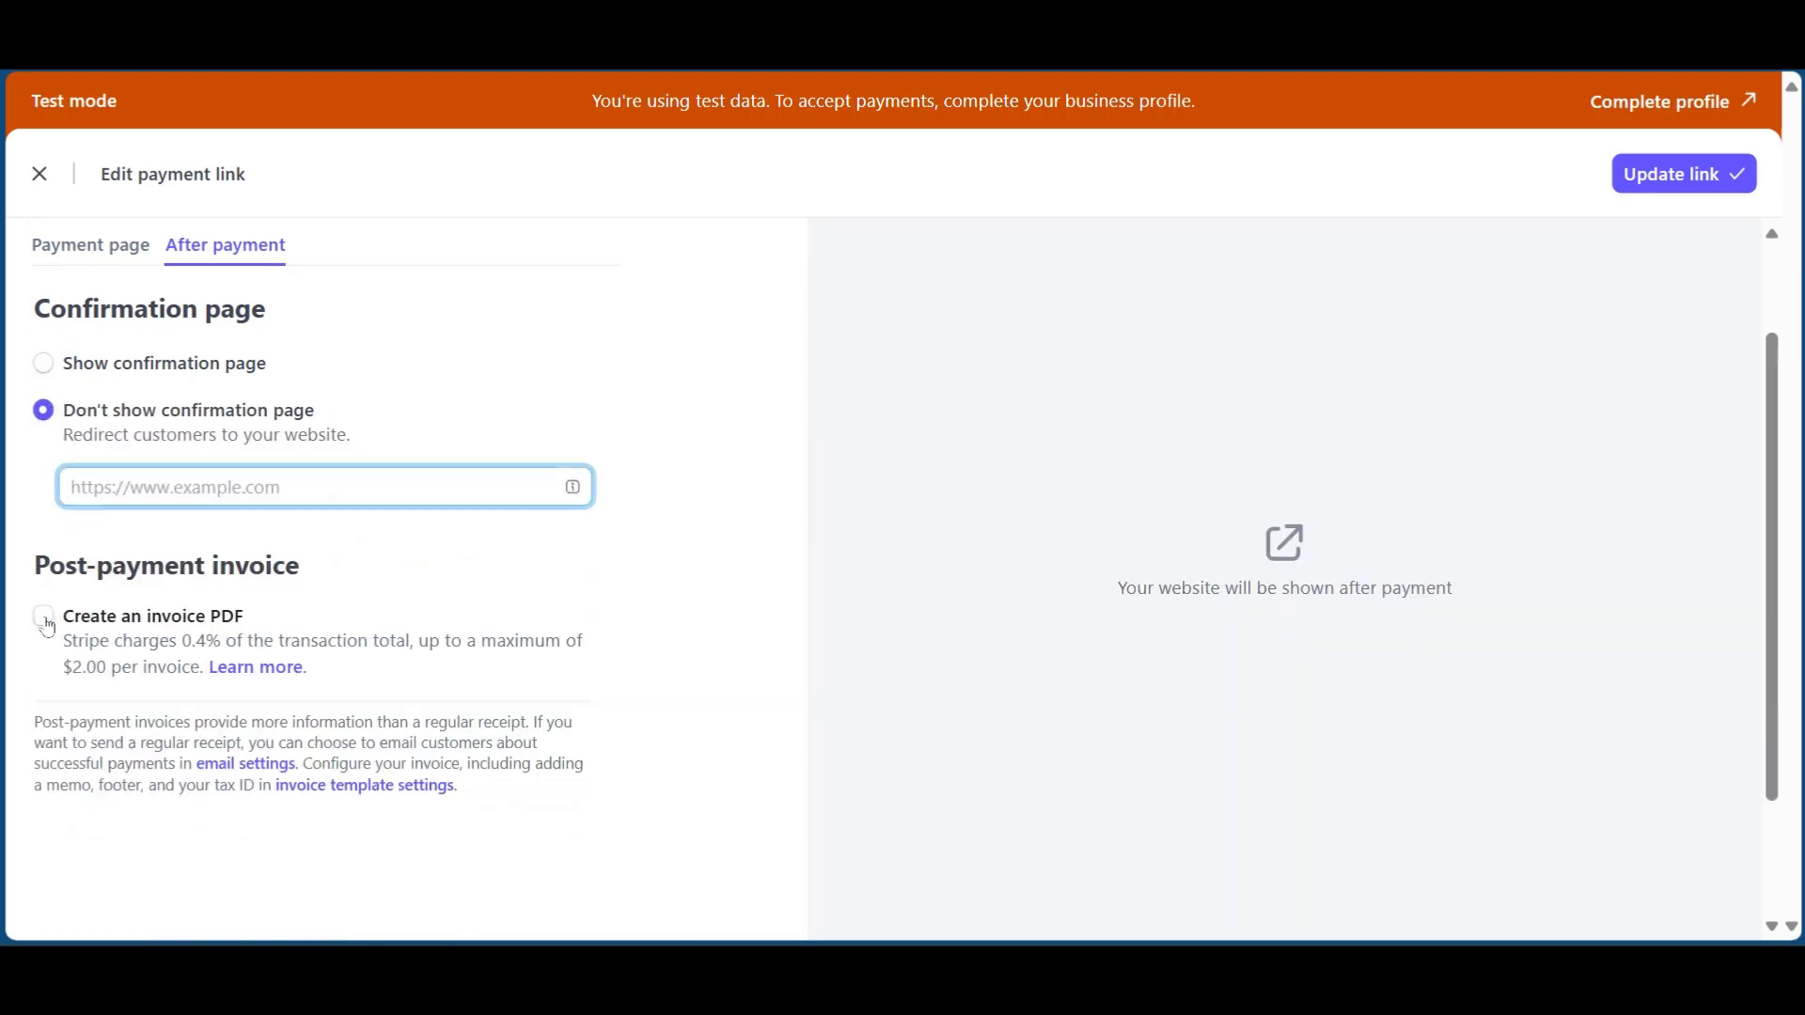
click(44, 365)
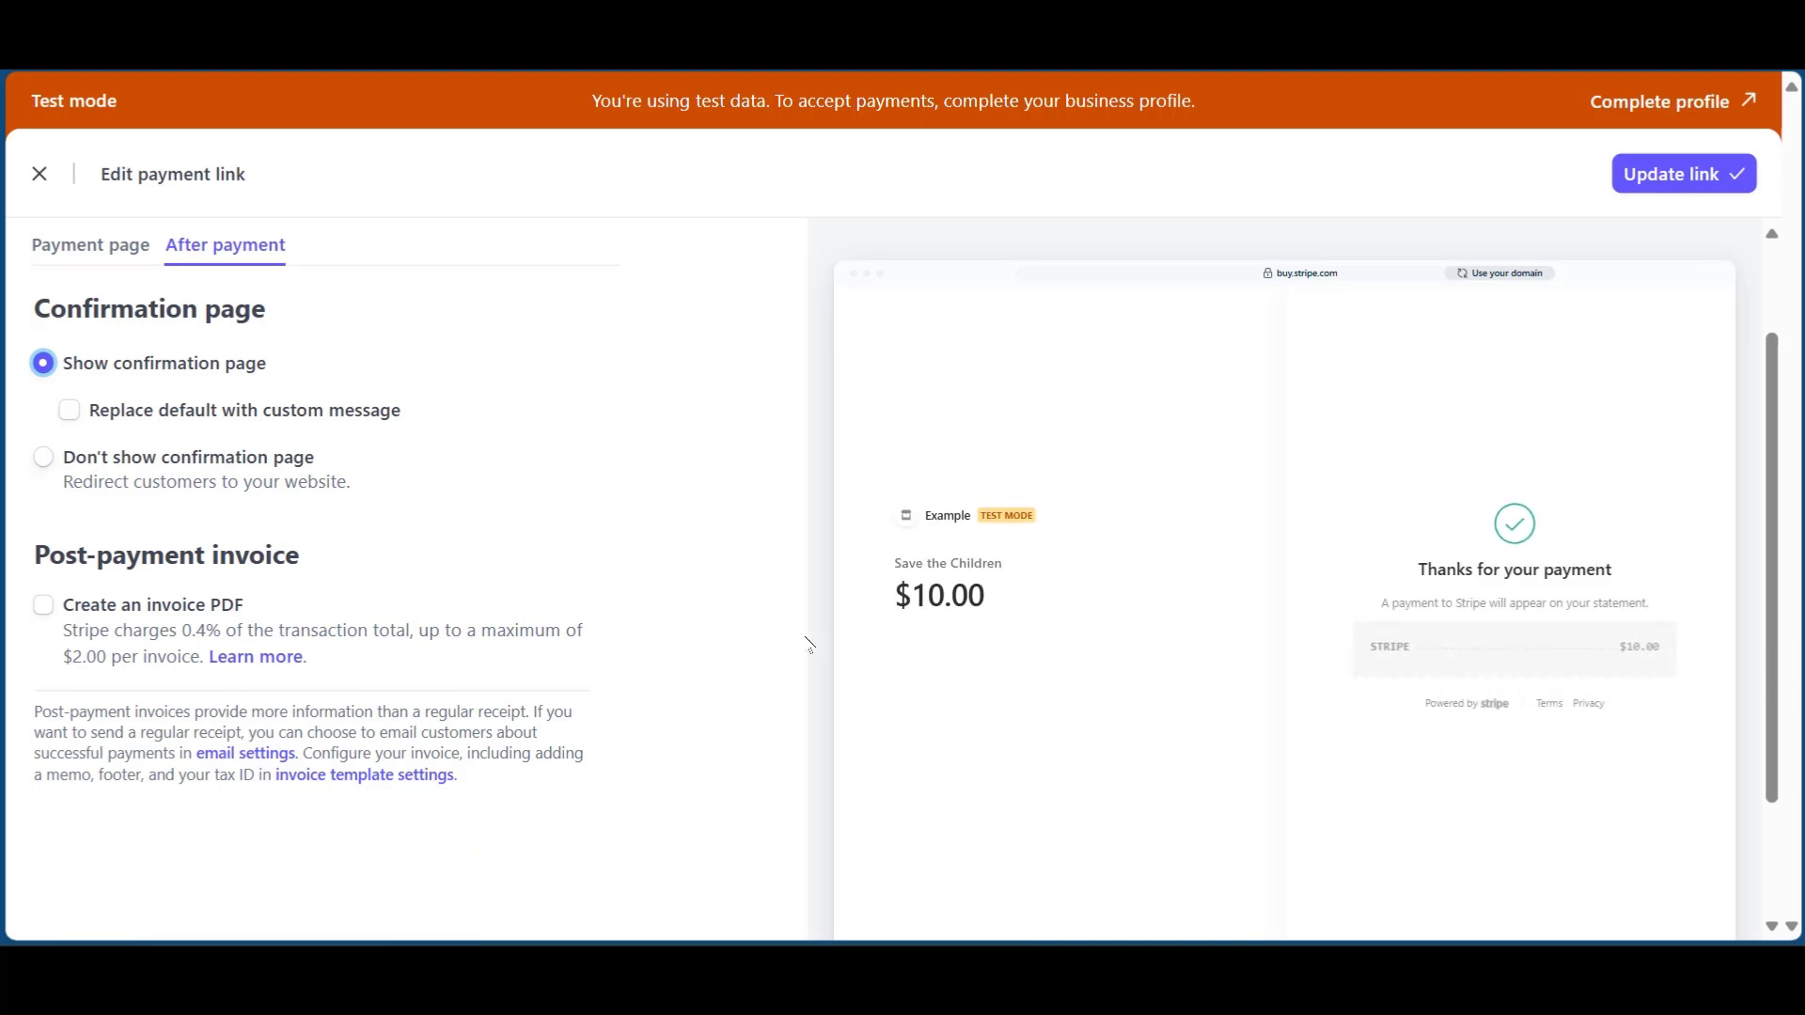
Step: Review the post-payment invoice option and save the updated Save the Children payment link
scroll(512, 376, down, 2)
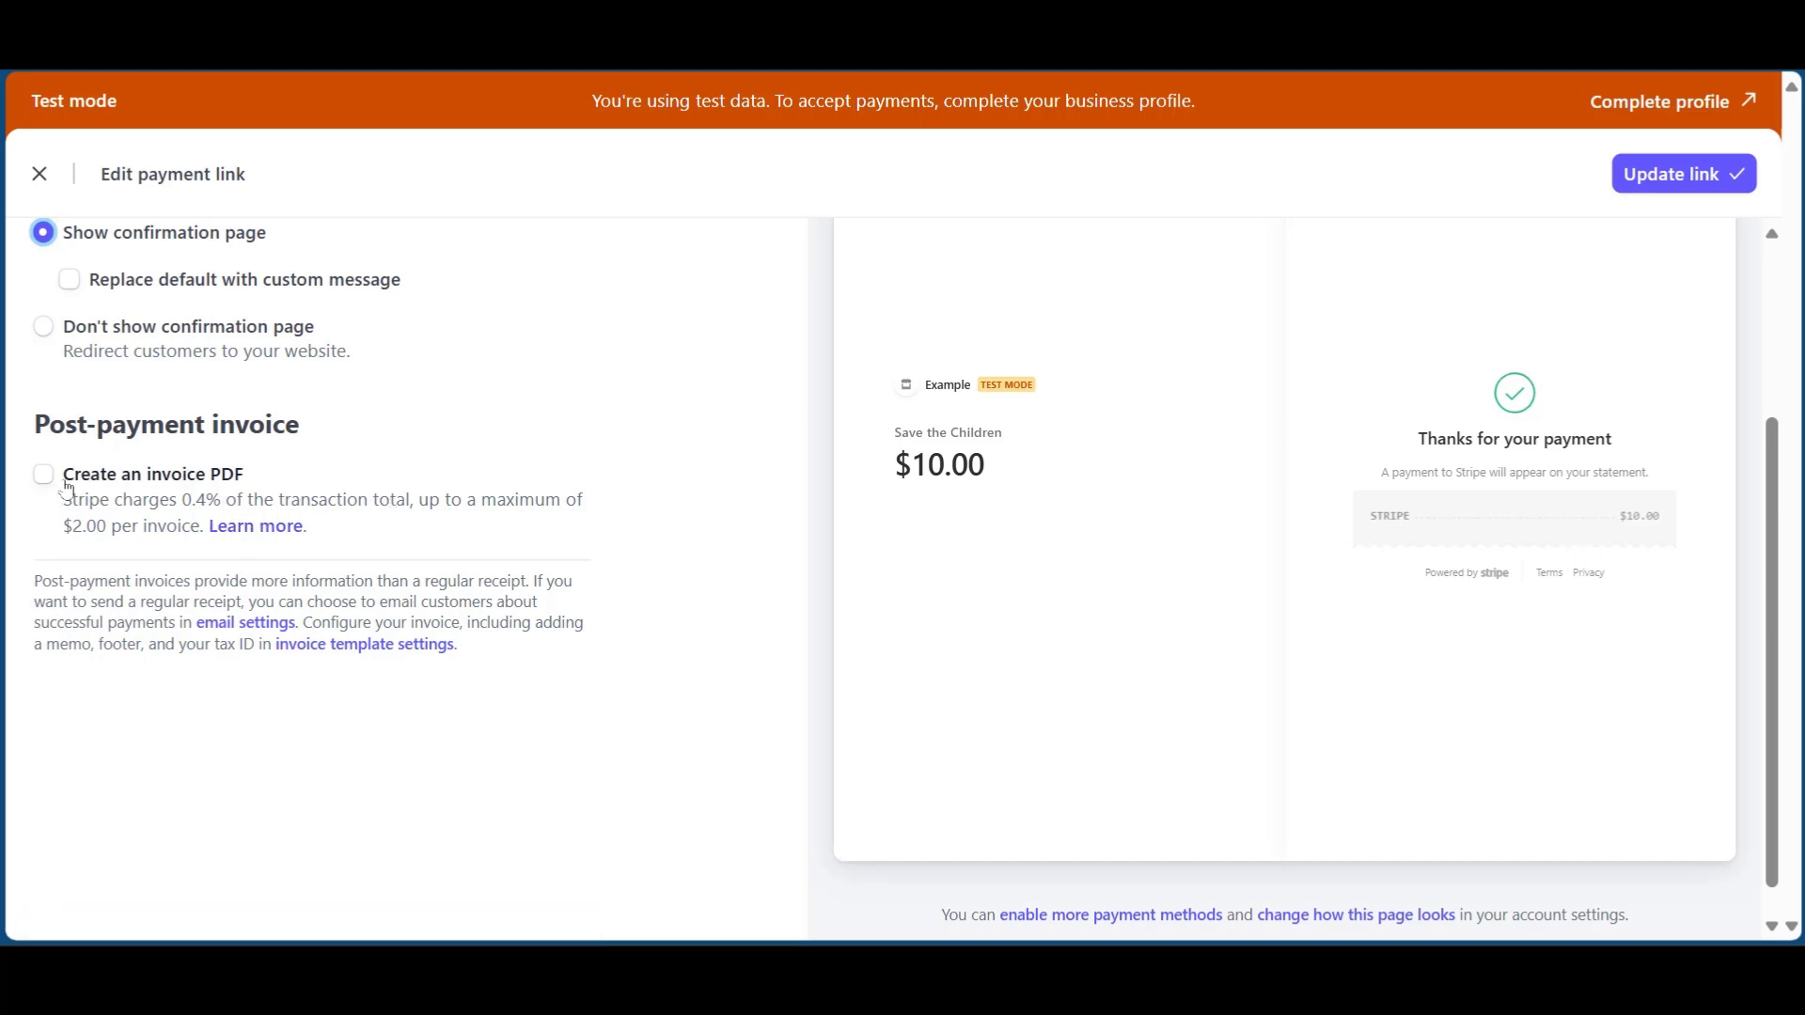
scroll(169, 524, up, 3)
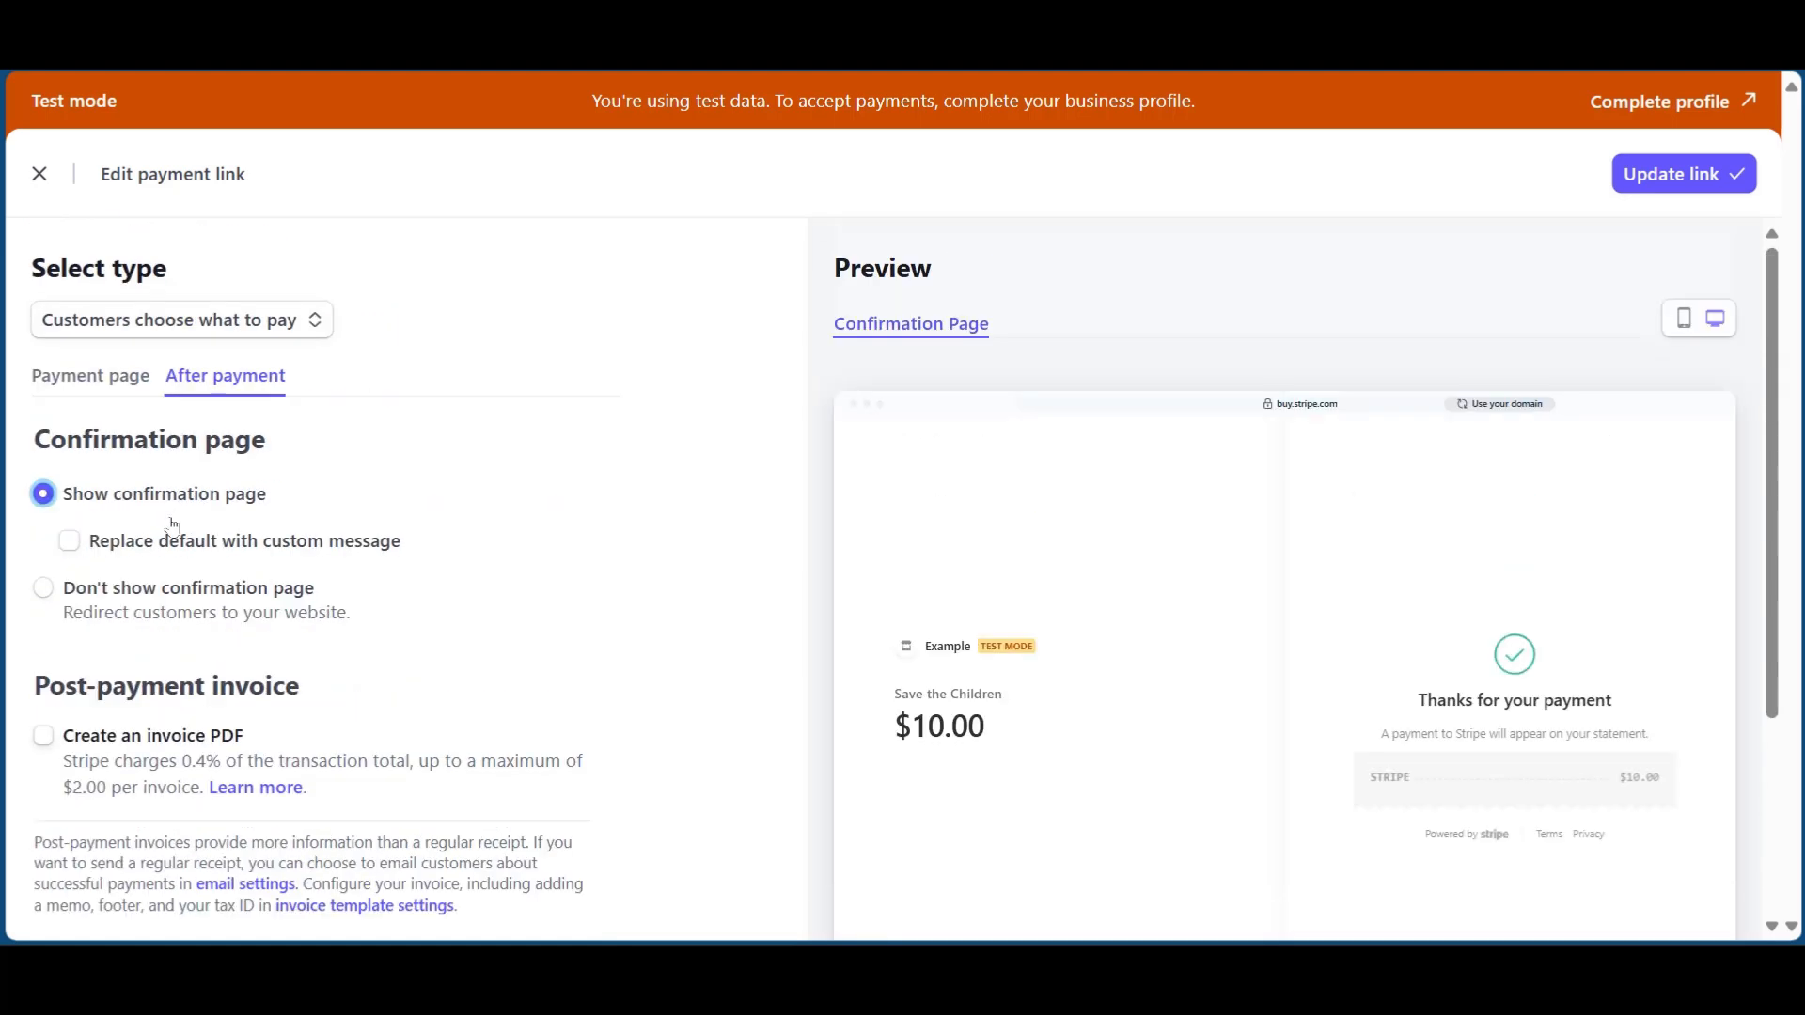
click(1650, 187)
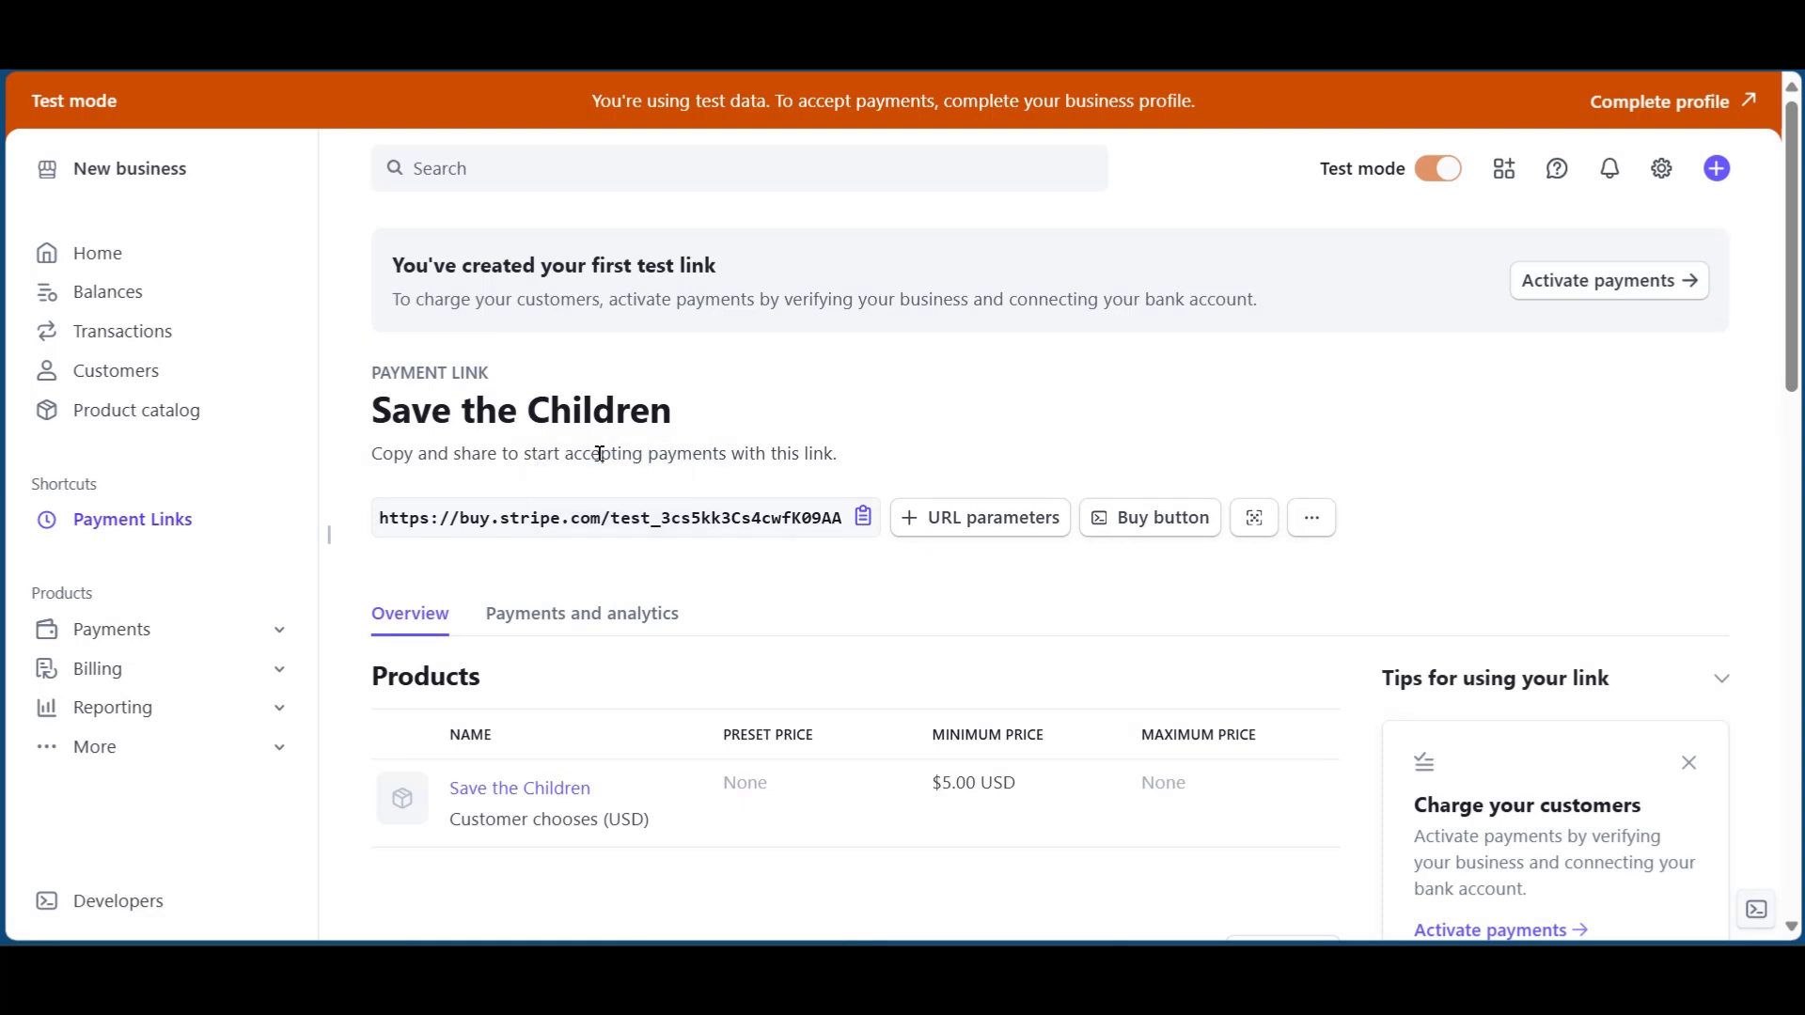
Step: Copy the Save the Children payment link and open its checkout page in a new browser tab
click(807, 522)
key(ctrl+t)
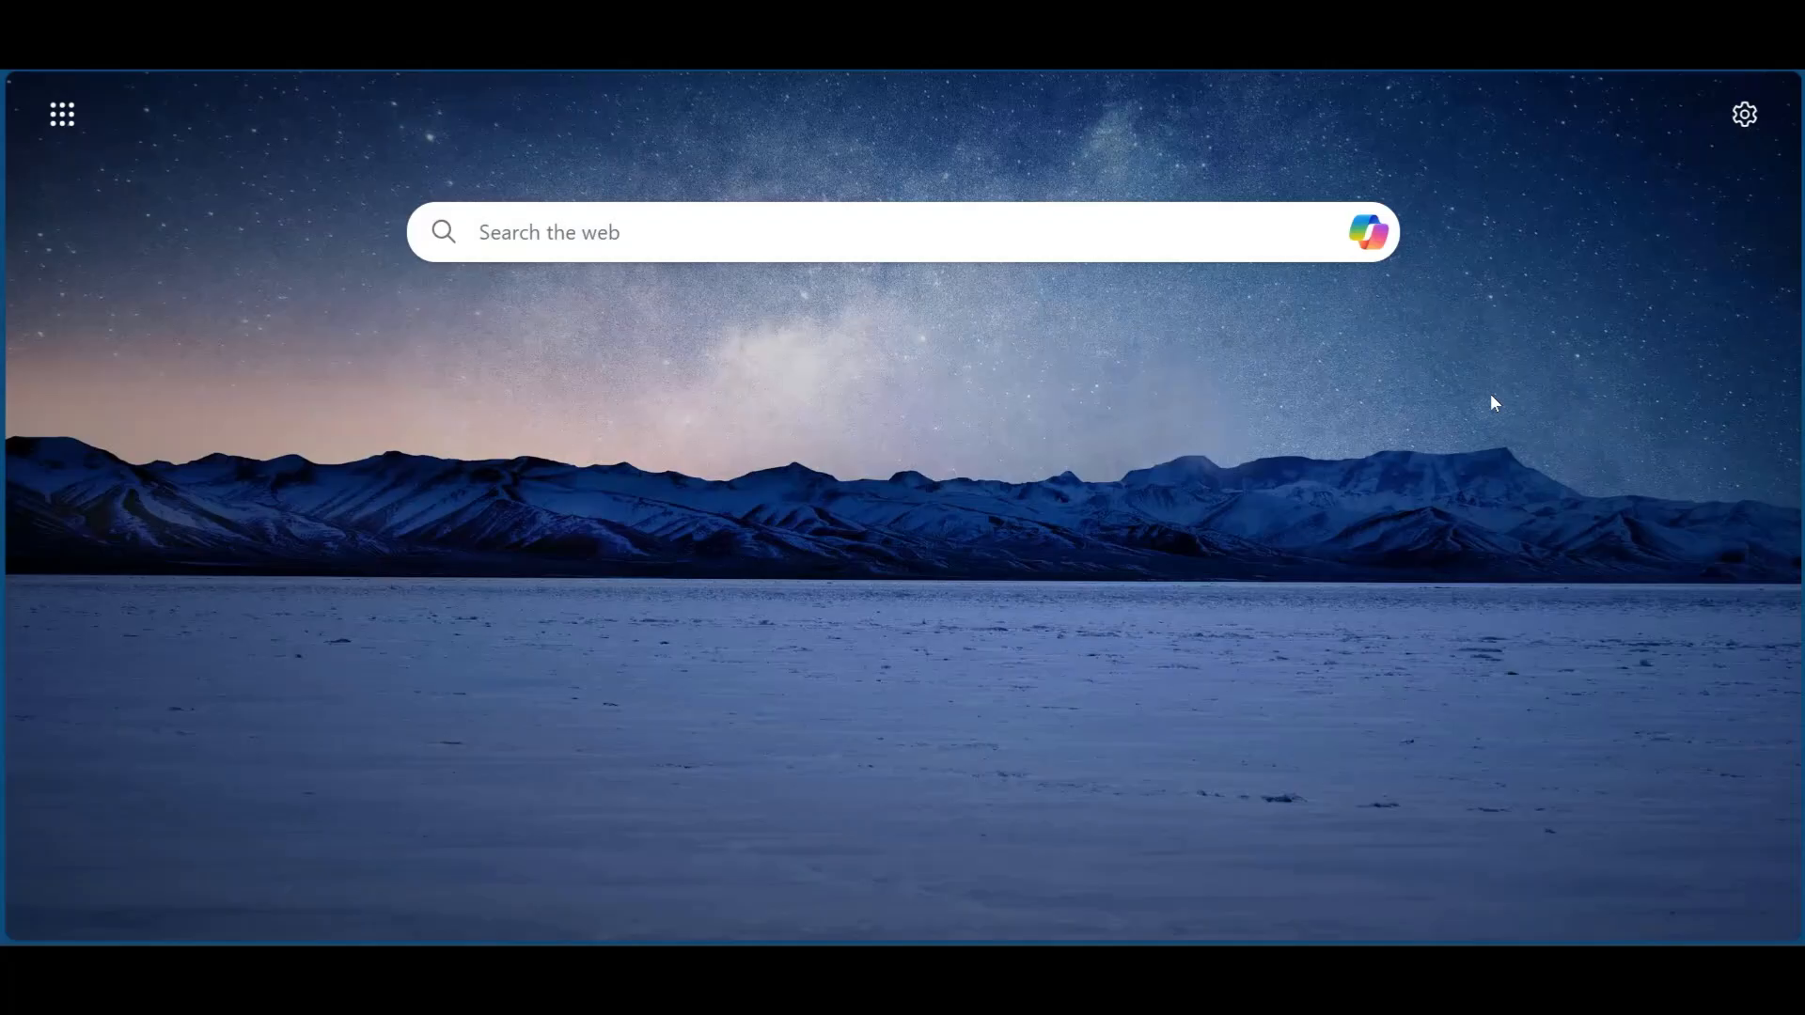
text(https://buy.stripe.com/test_3cs5k63Cv4rw9R05AA)
key(Return)
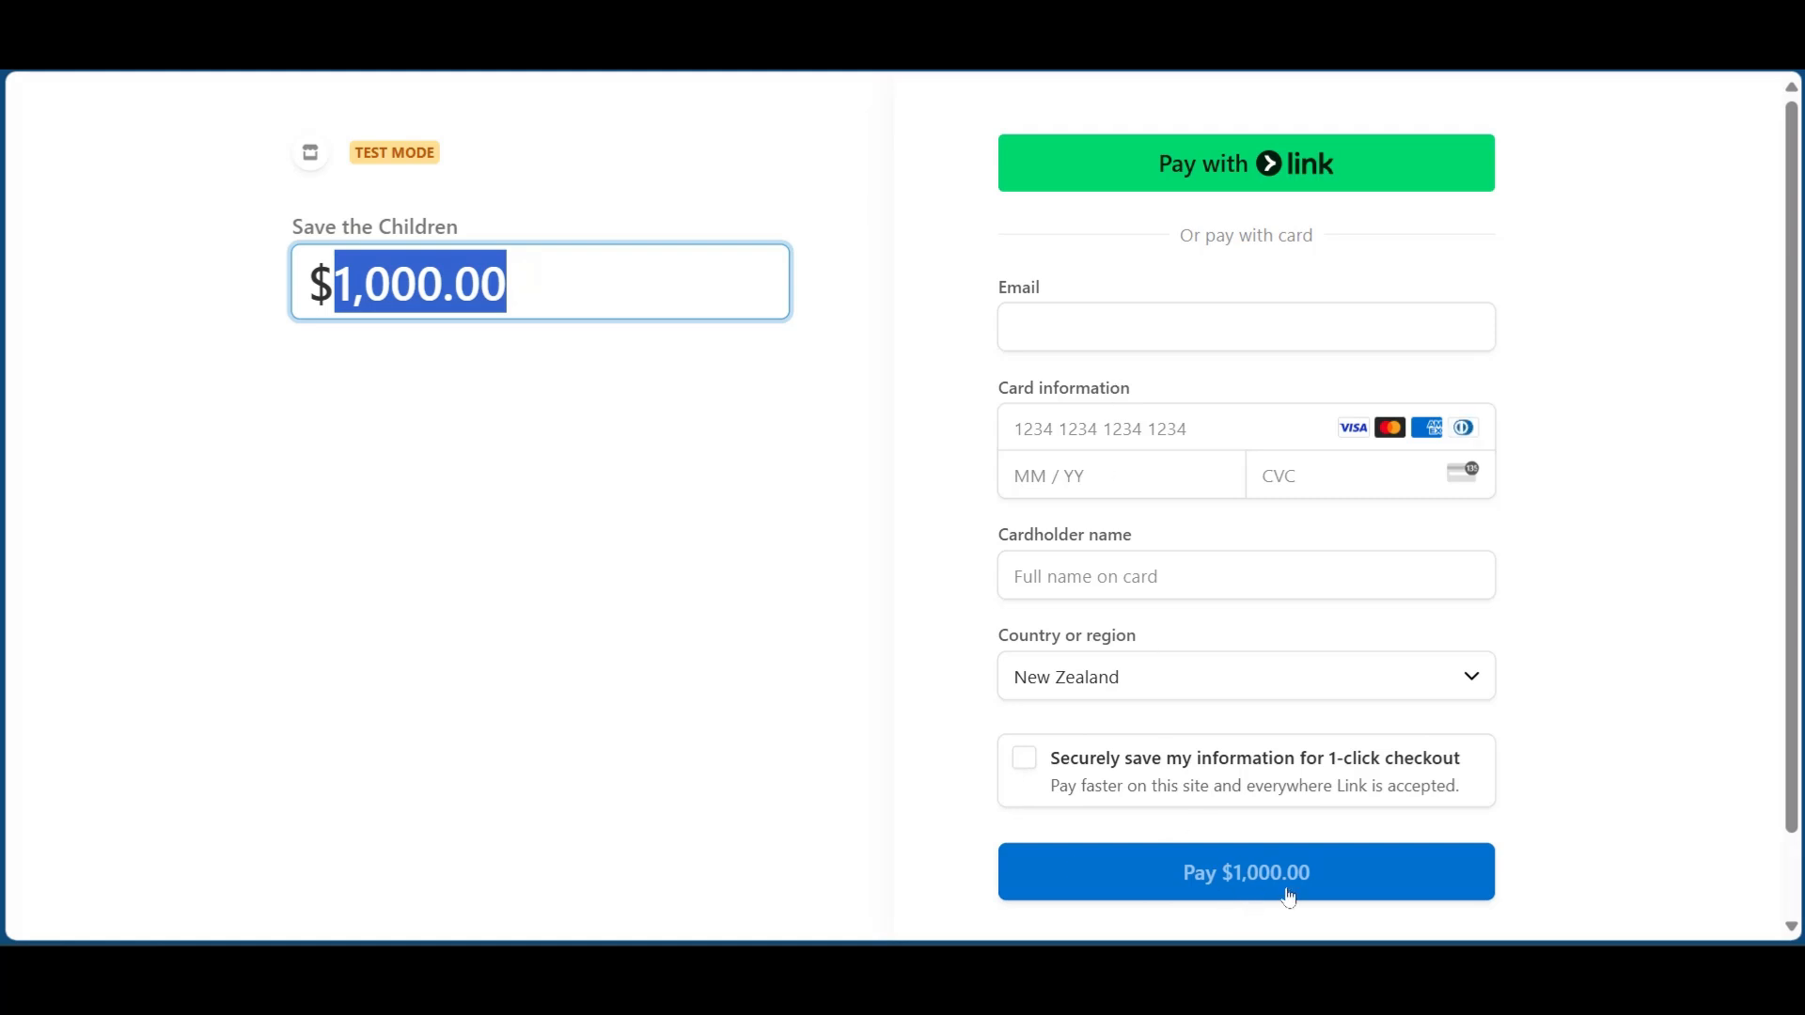
Step: Return to the Stripe dashboard and view the Balances overview and the Transactions page
click(917, 38)
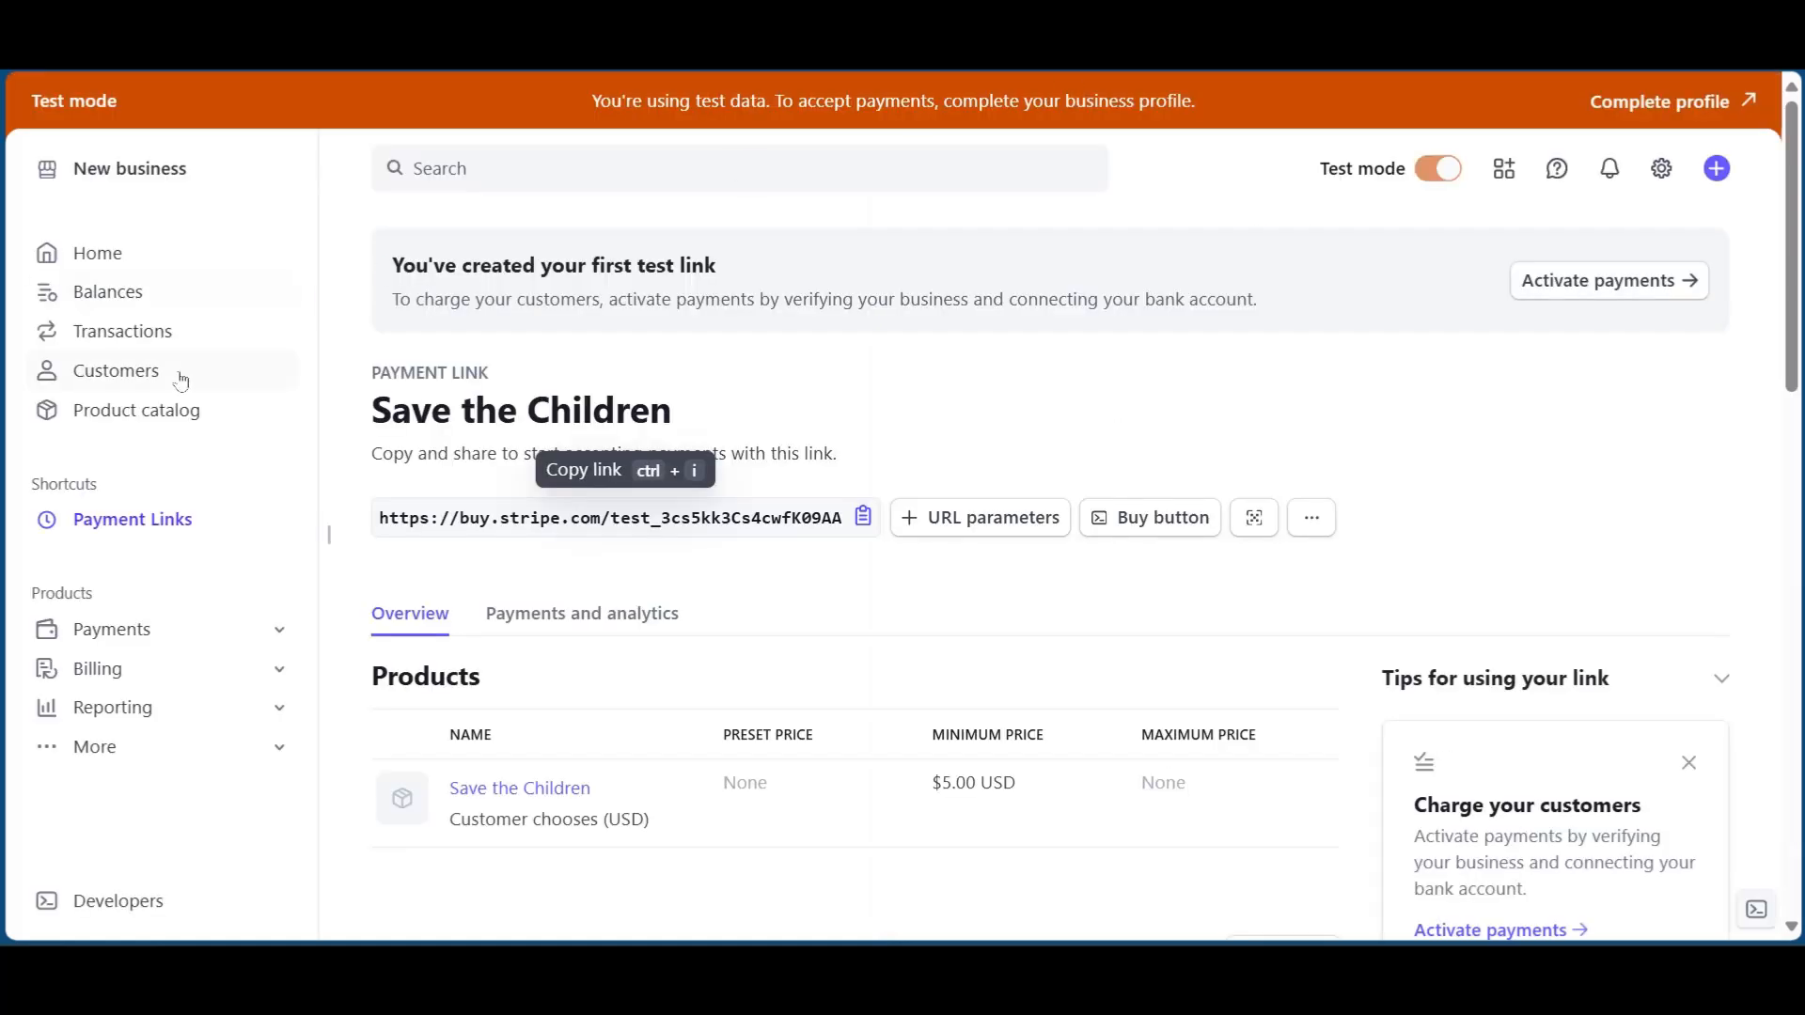
click(103, 294)
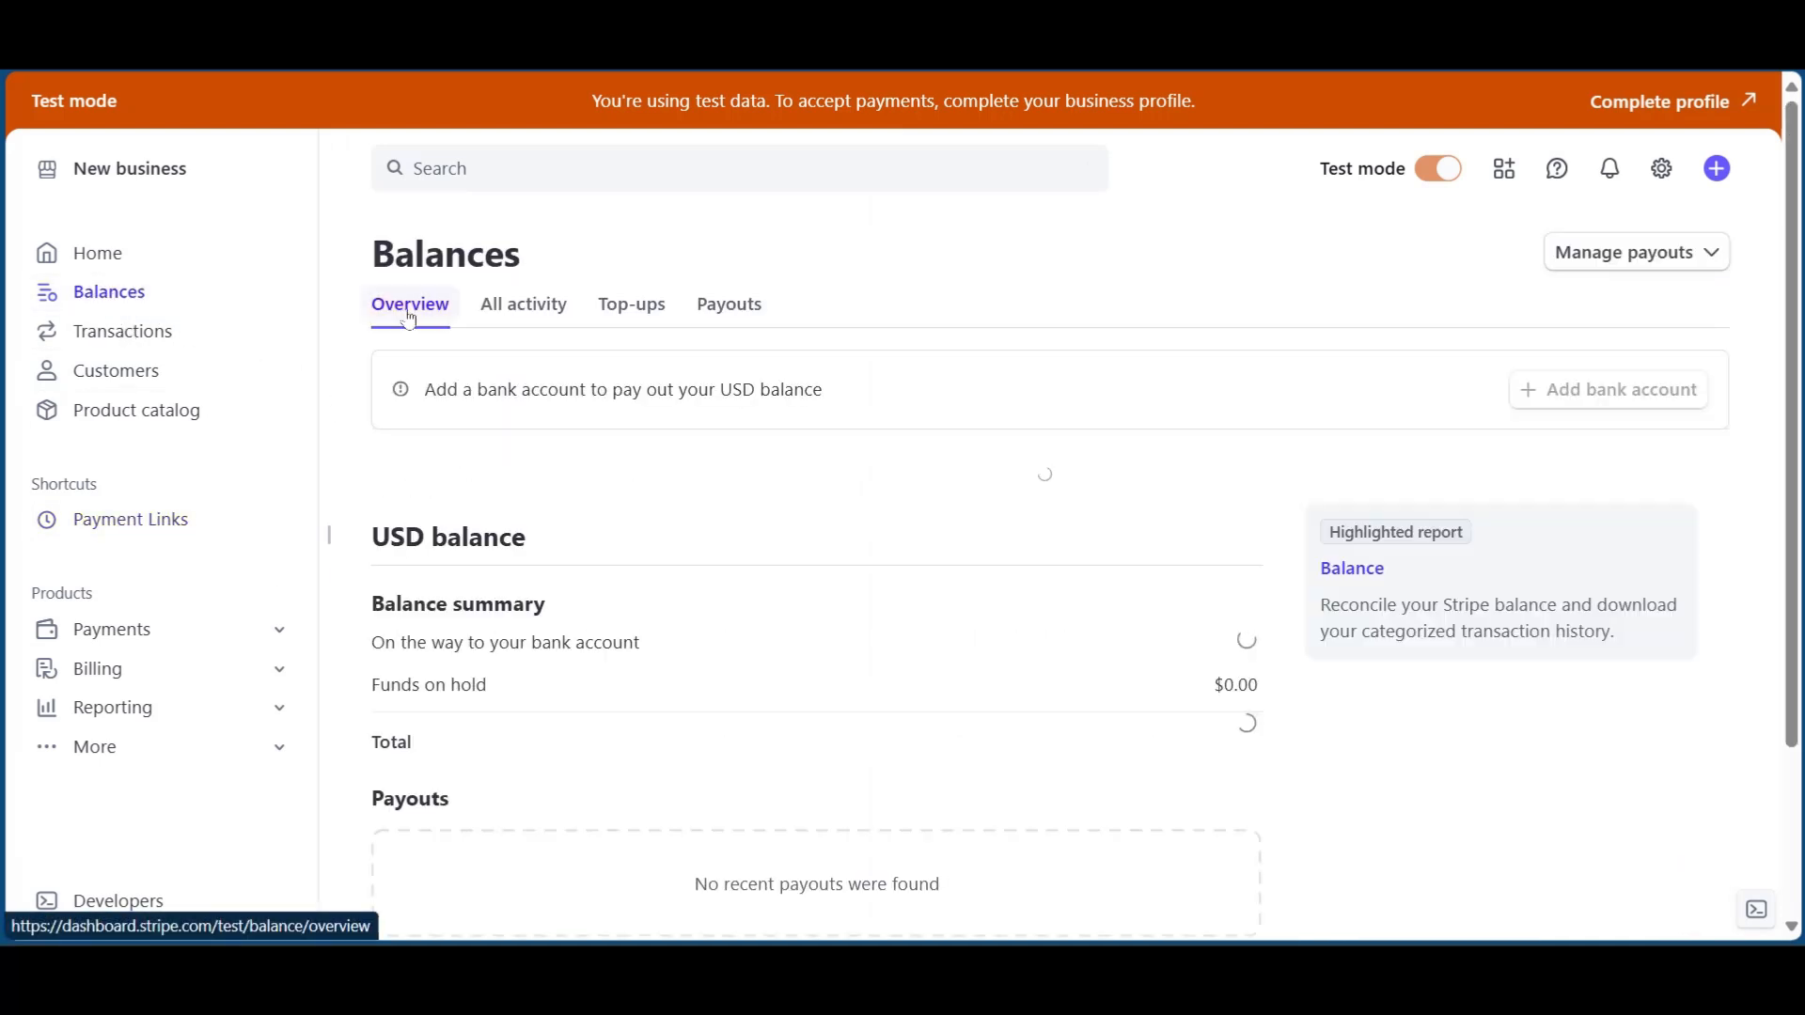
click(183, 331)
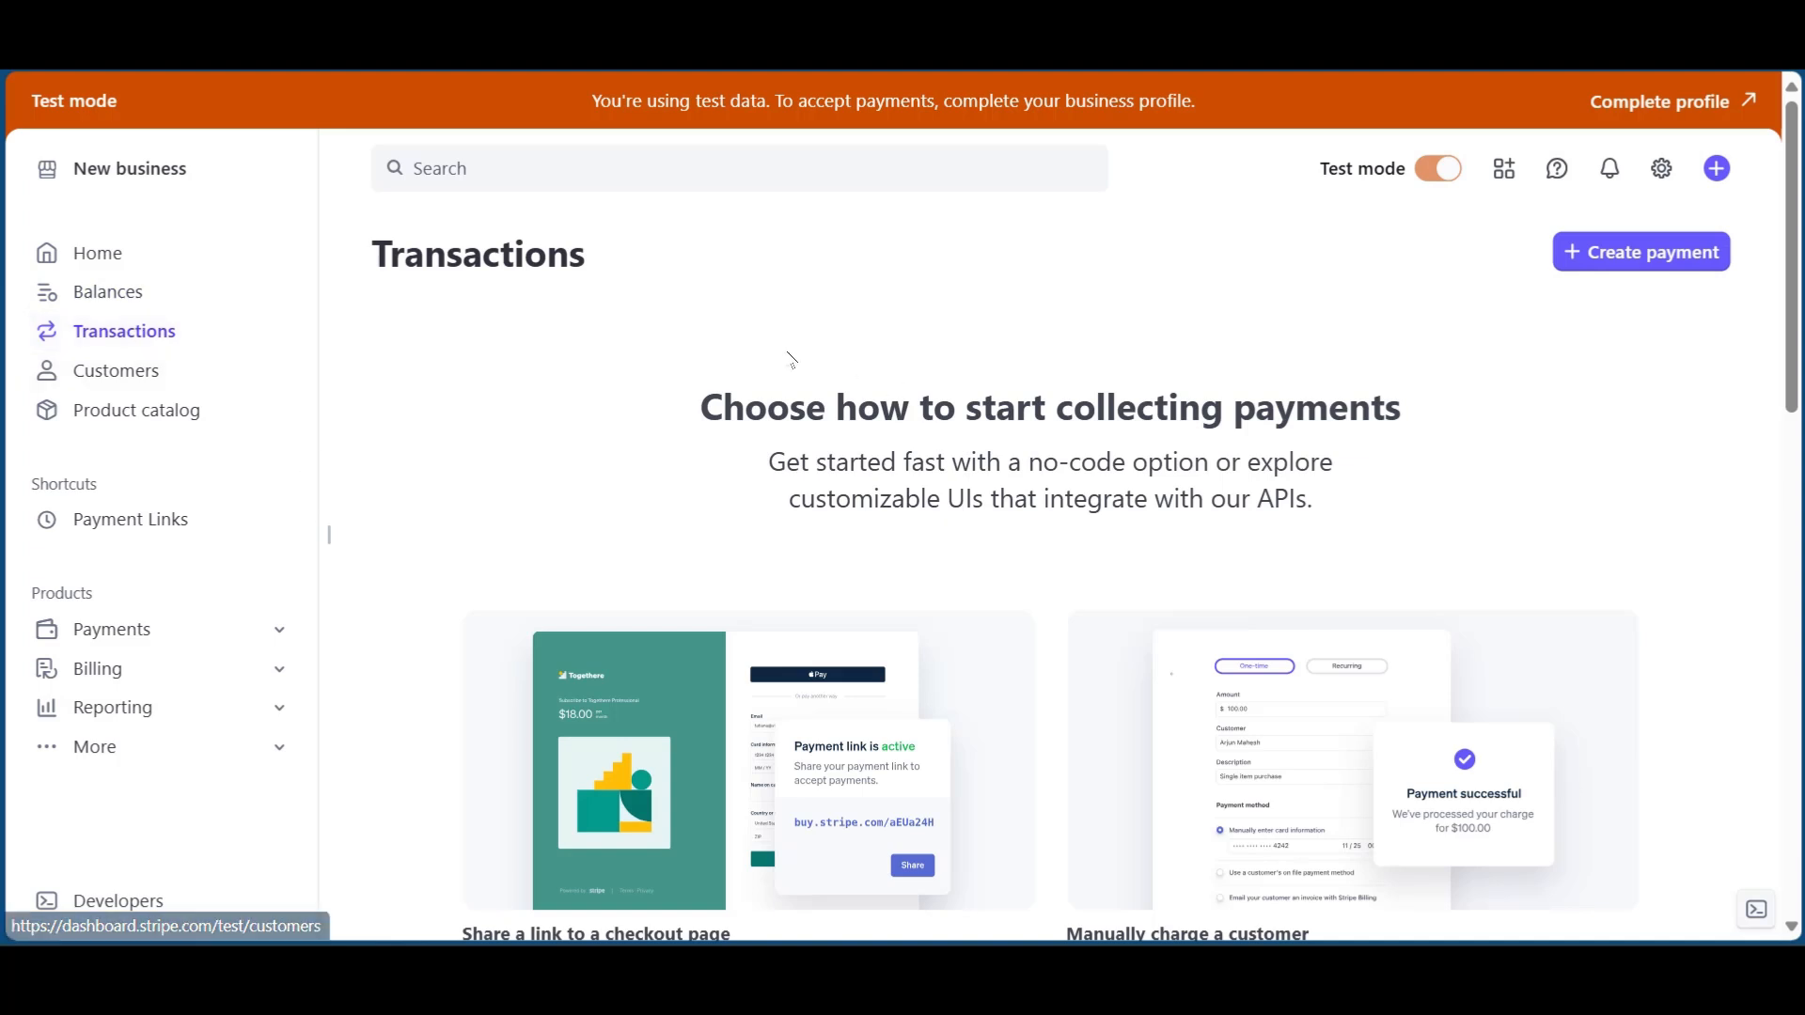